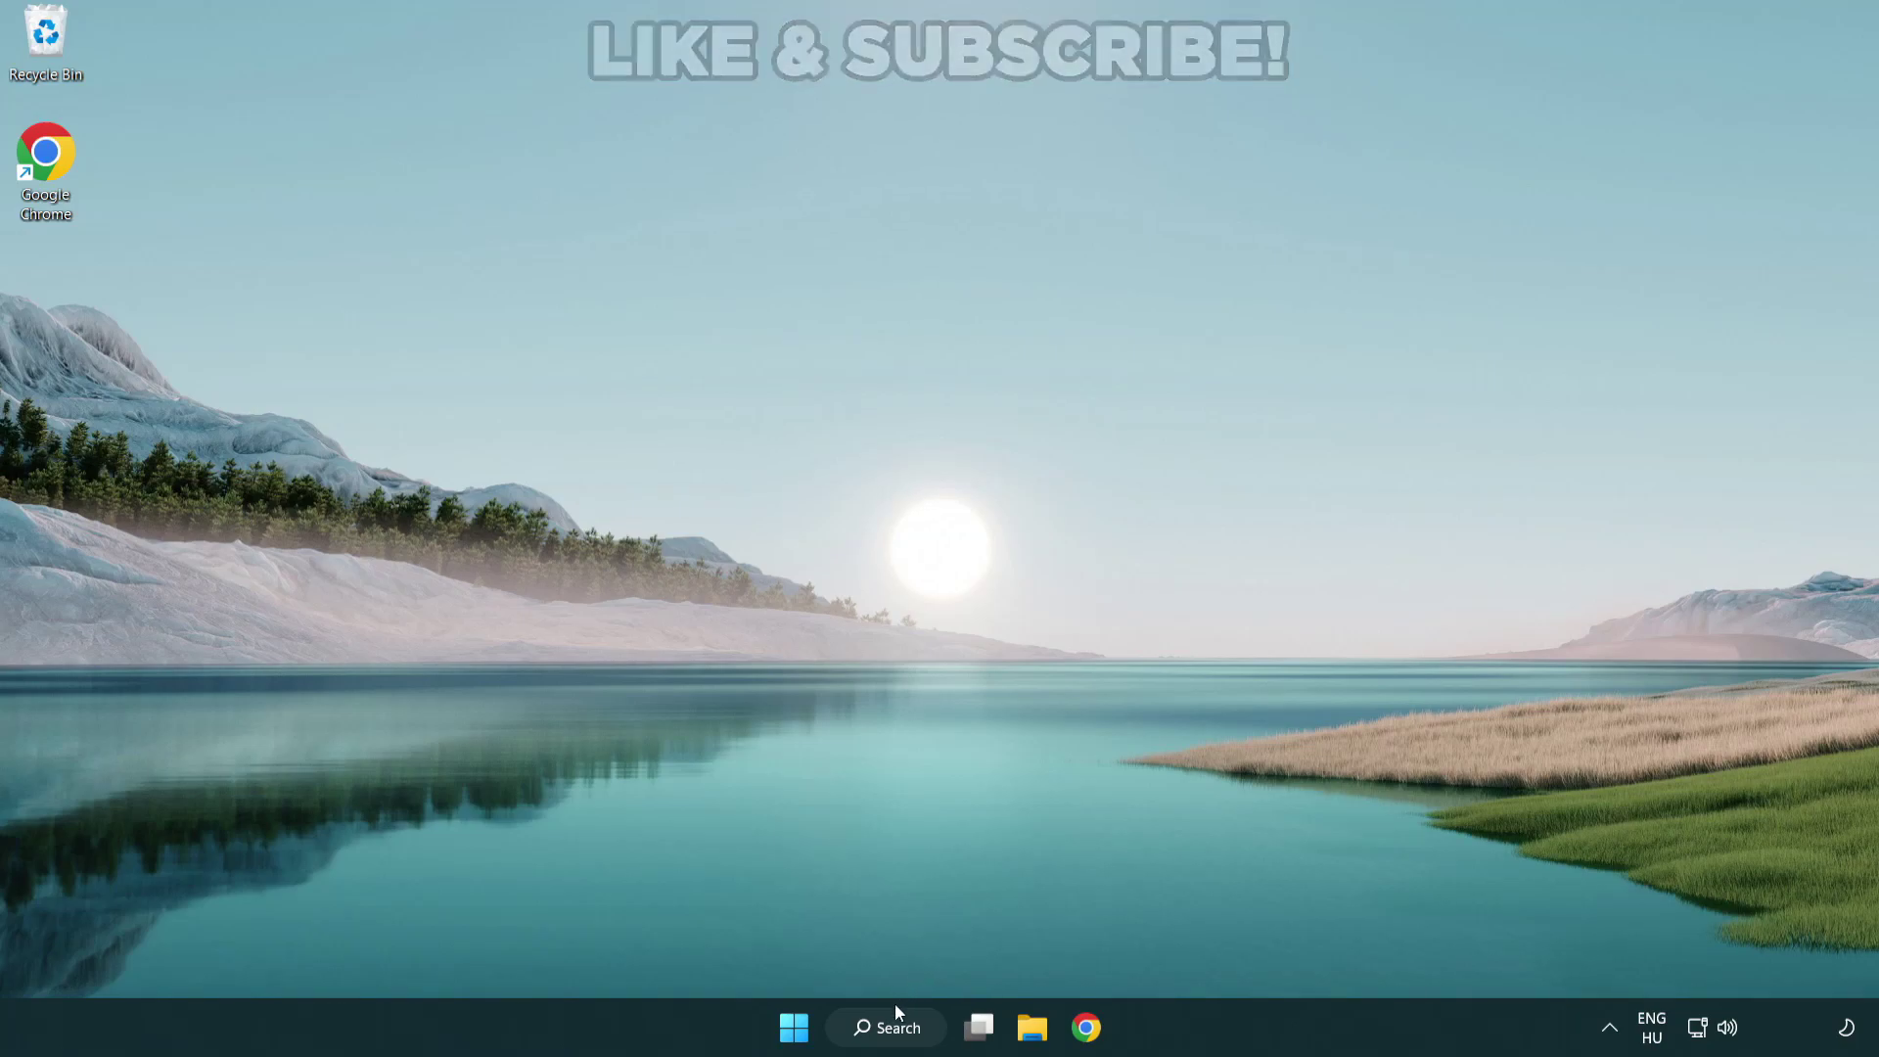
# Step: Search Windows for 'device manager' so it appears as the best match
pyautogui.click(896, 1035)
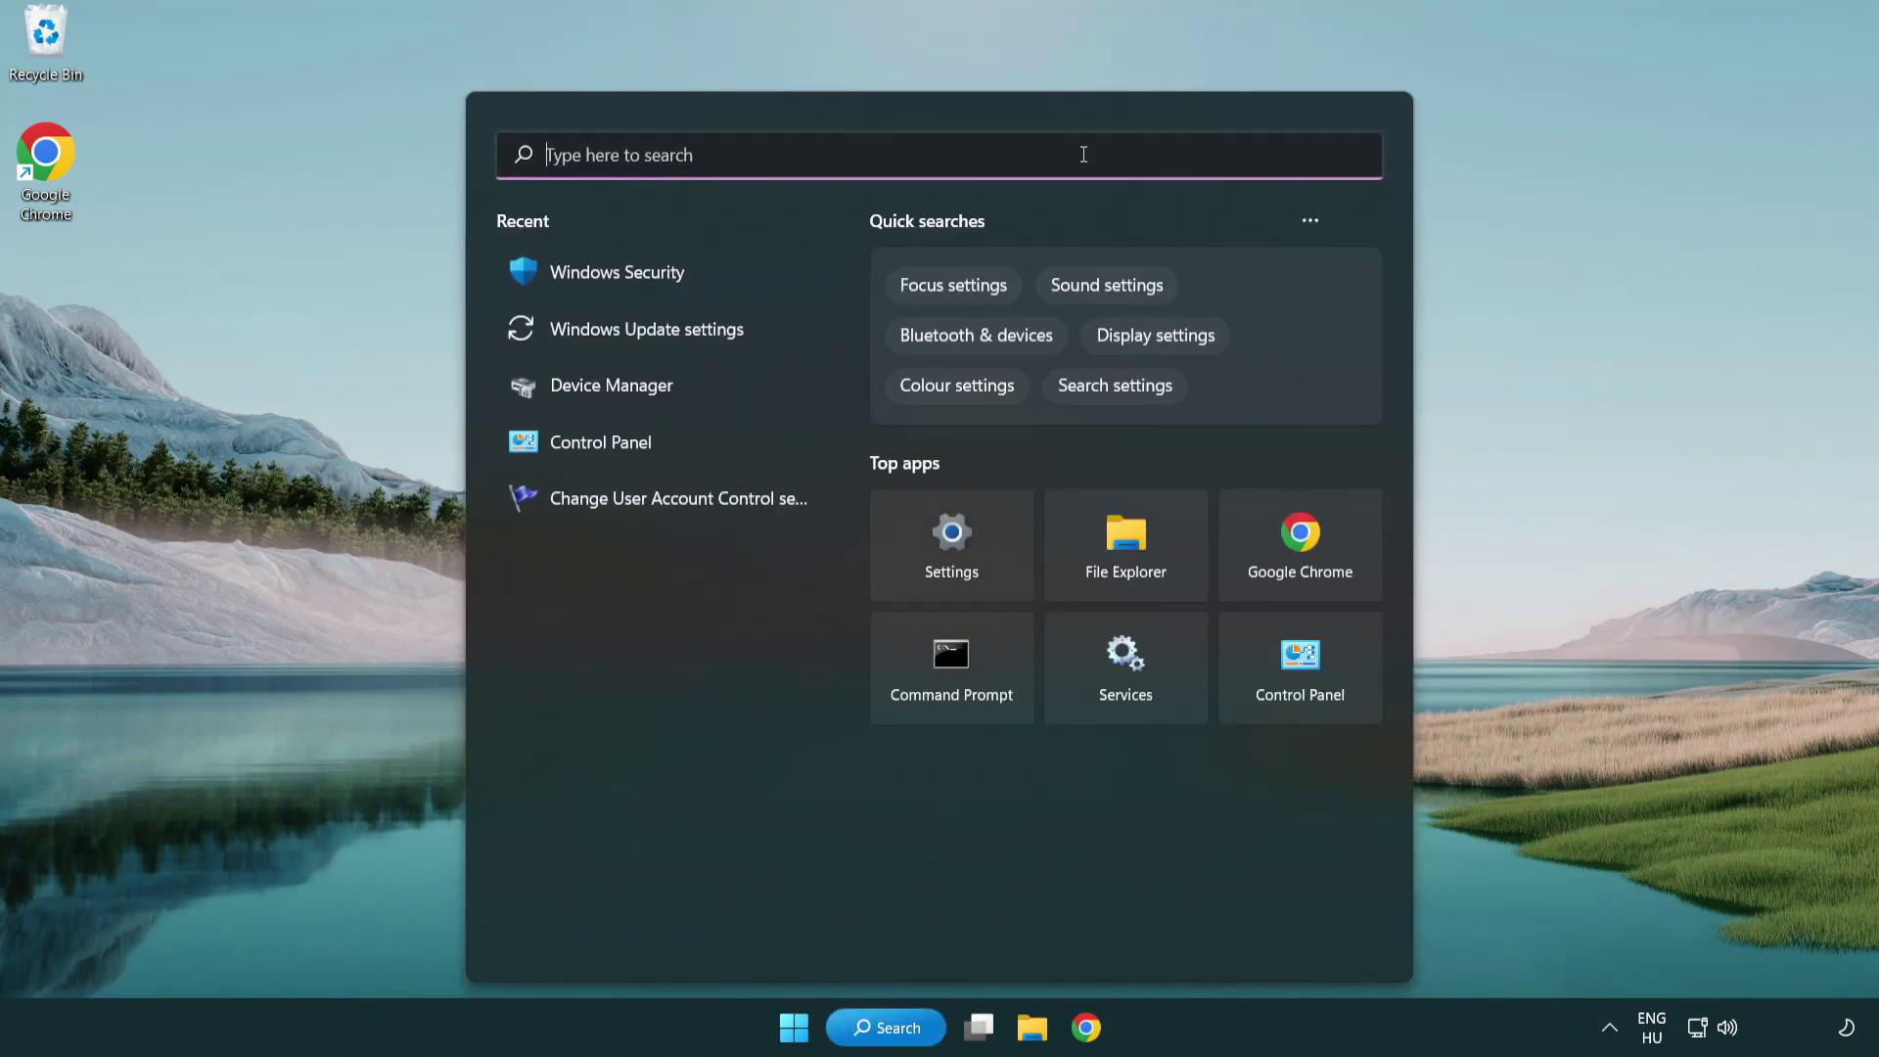
pyautogui.write('device m')
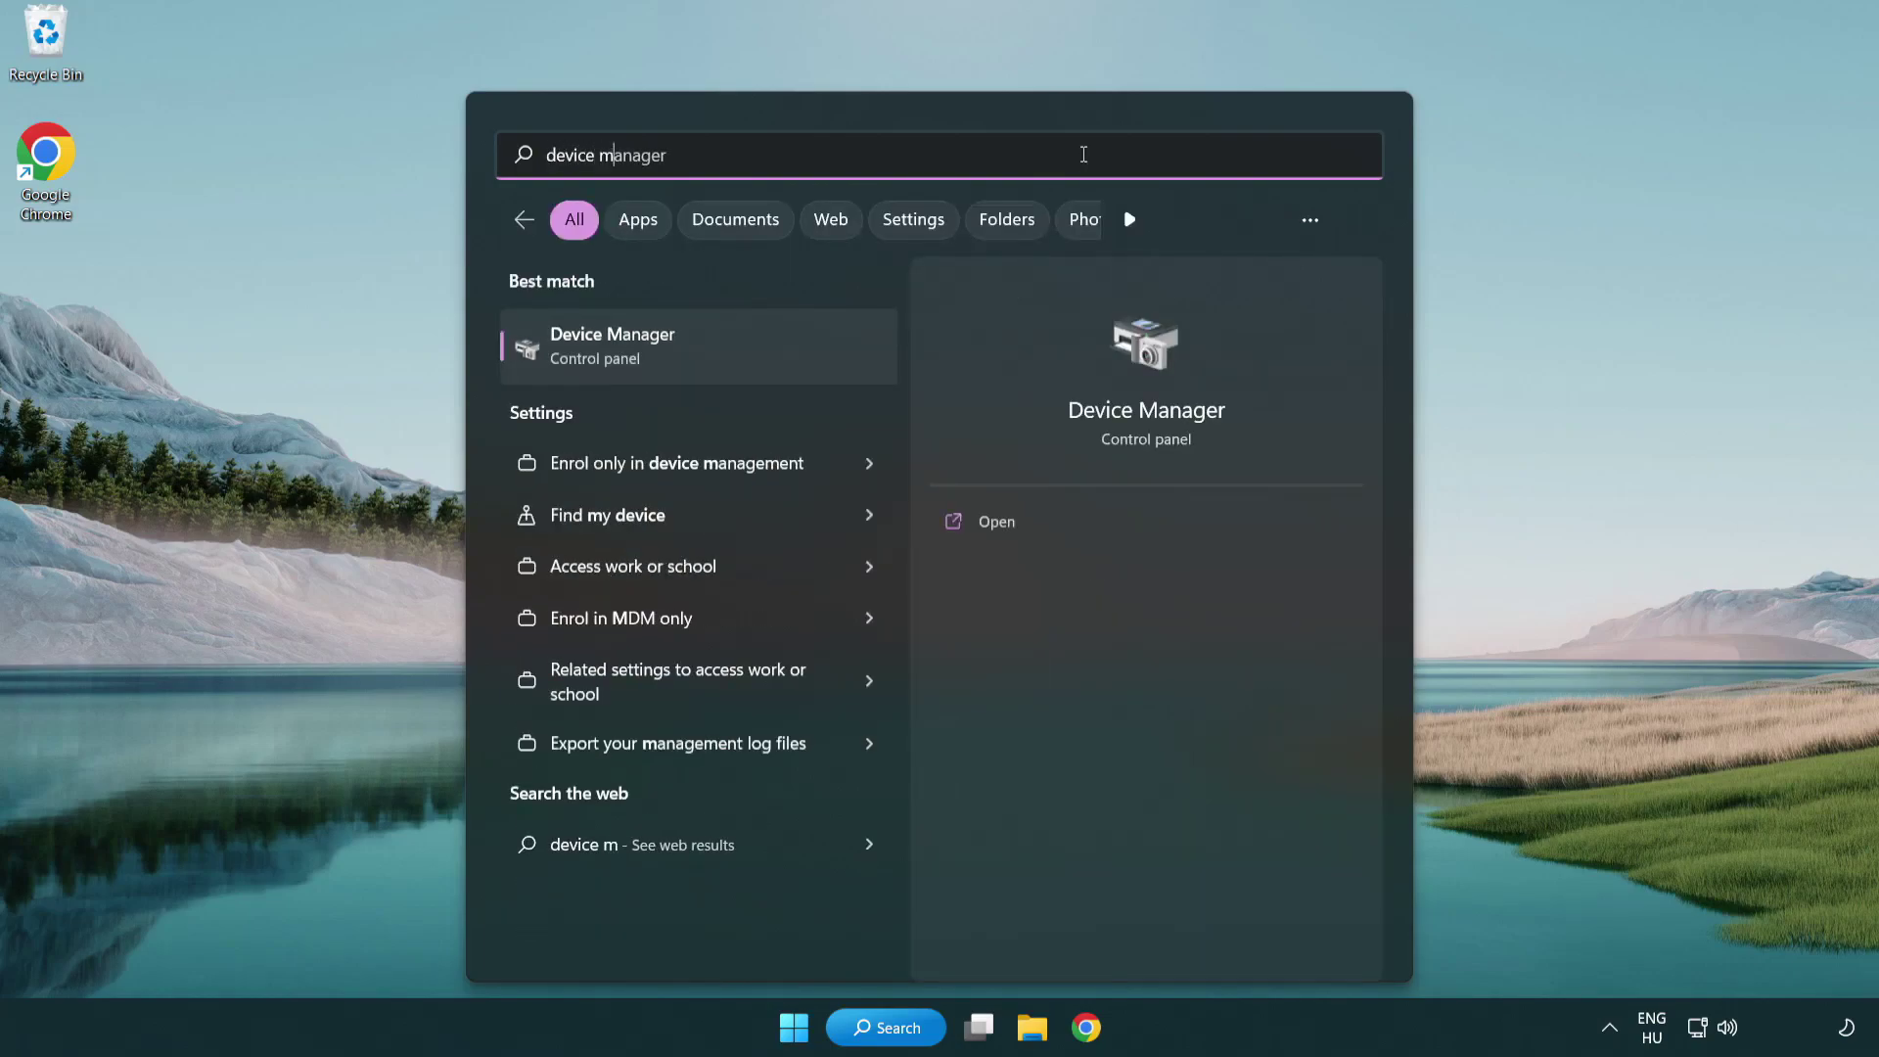
pyautogui.write('anager')
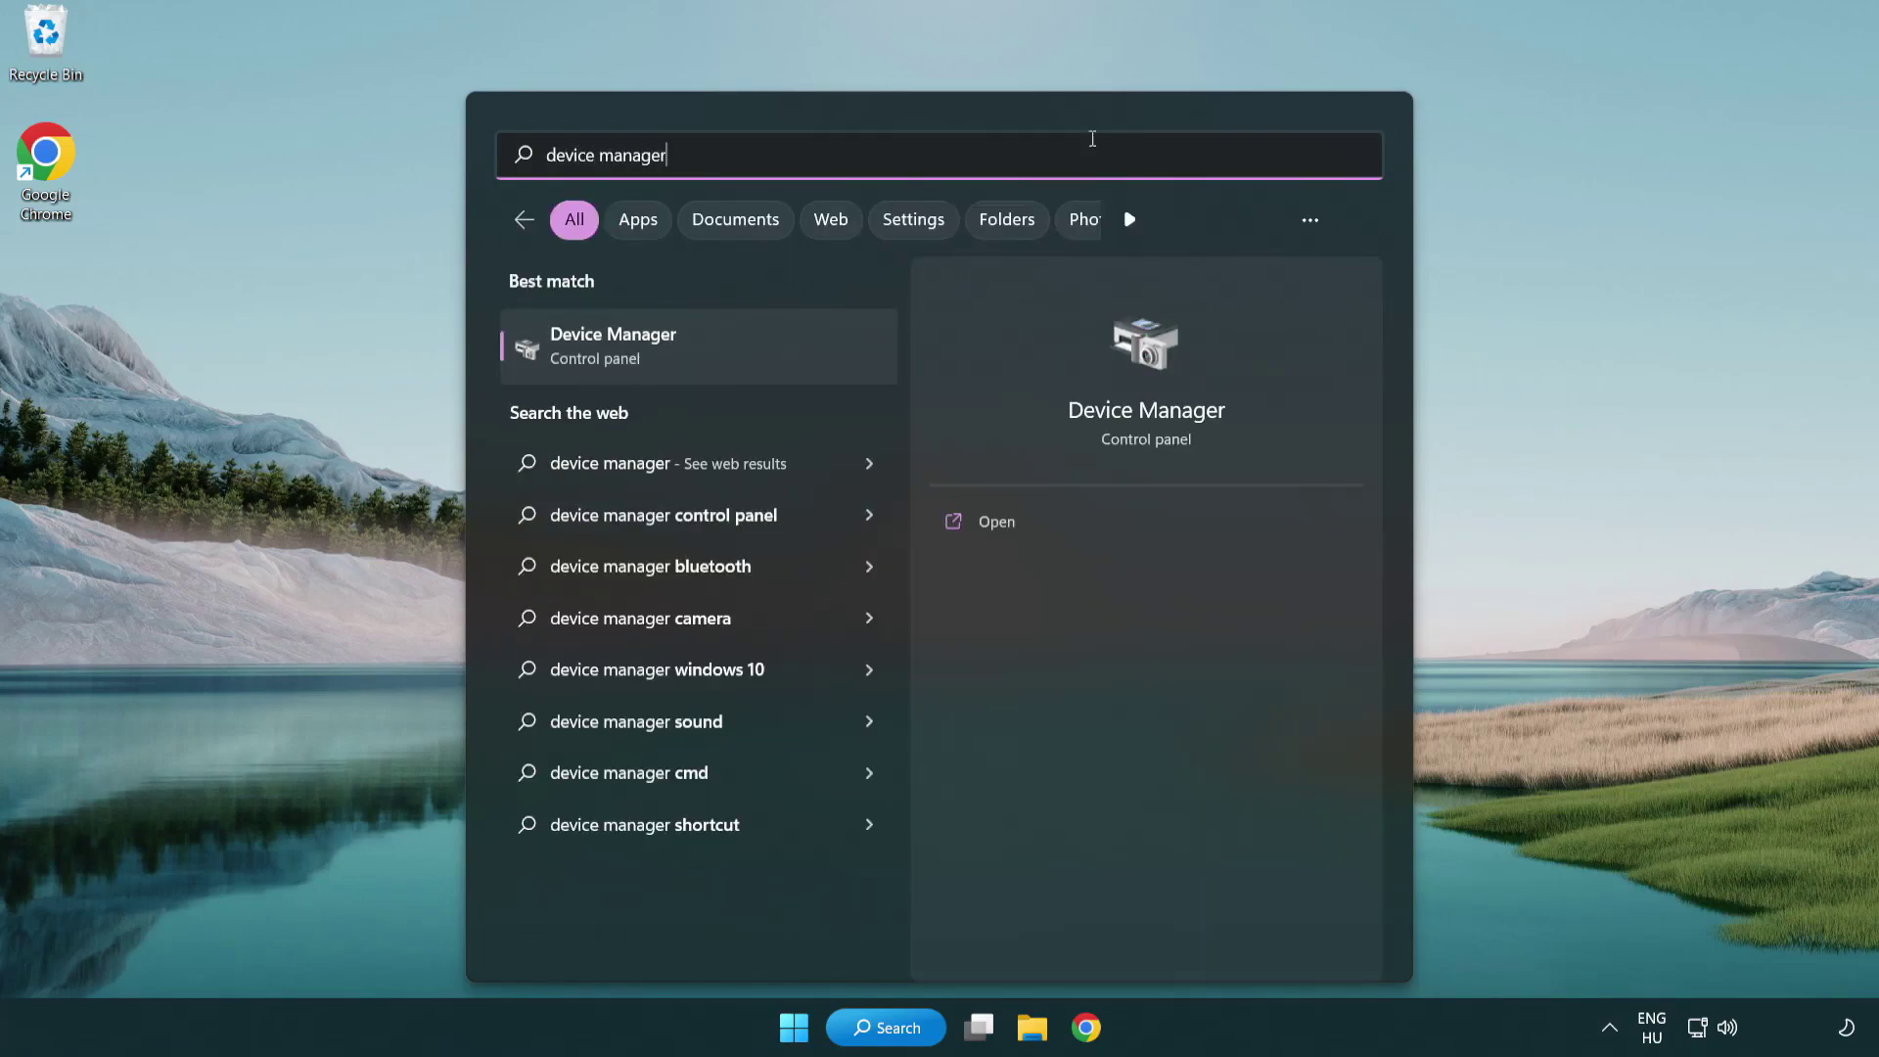
# Step: Open Device Manager, expand Display adapters, and choose Update driver for VMware SVGA 3D
pyautogui.click(752, 362)
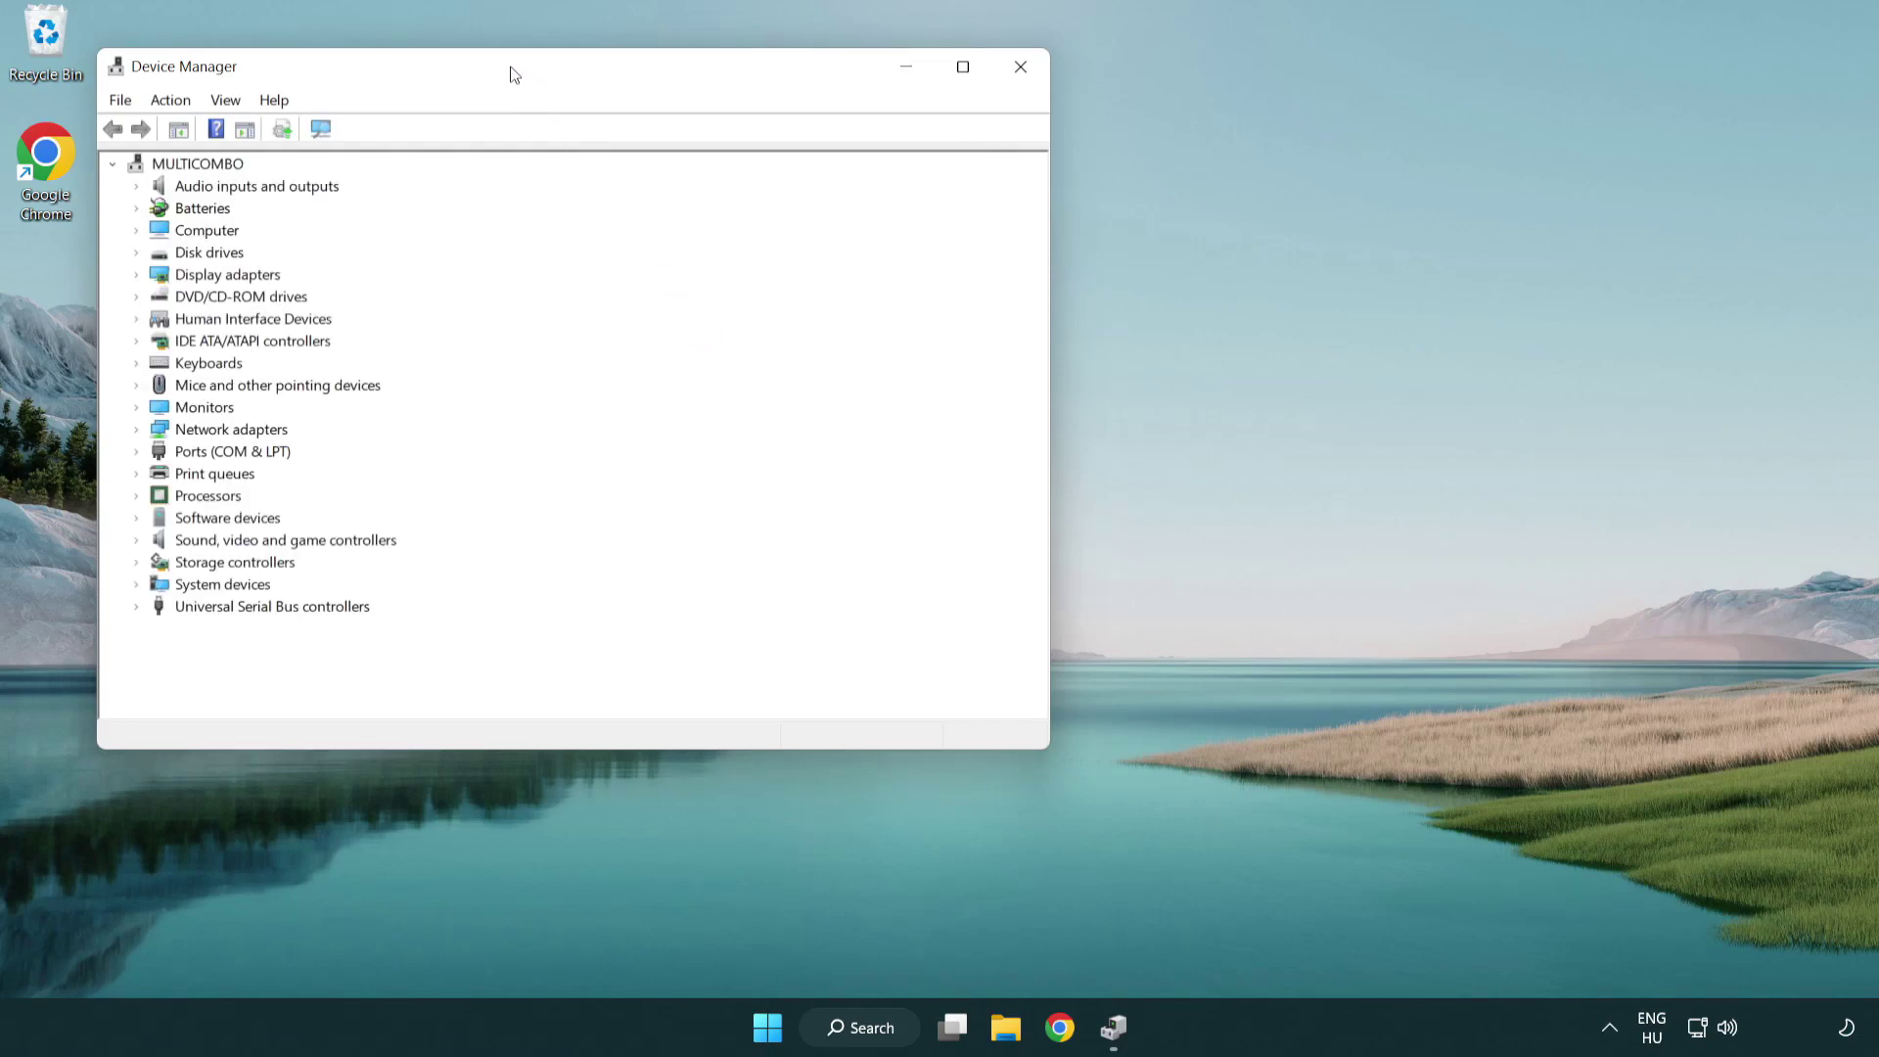
pyautogui.moveTo(513, 74); pyautogui.dragTo(826, 189)
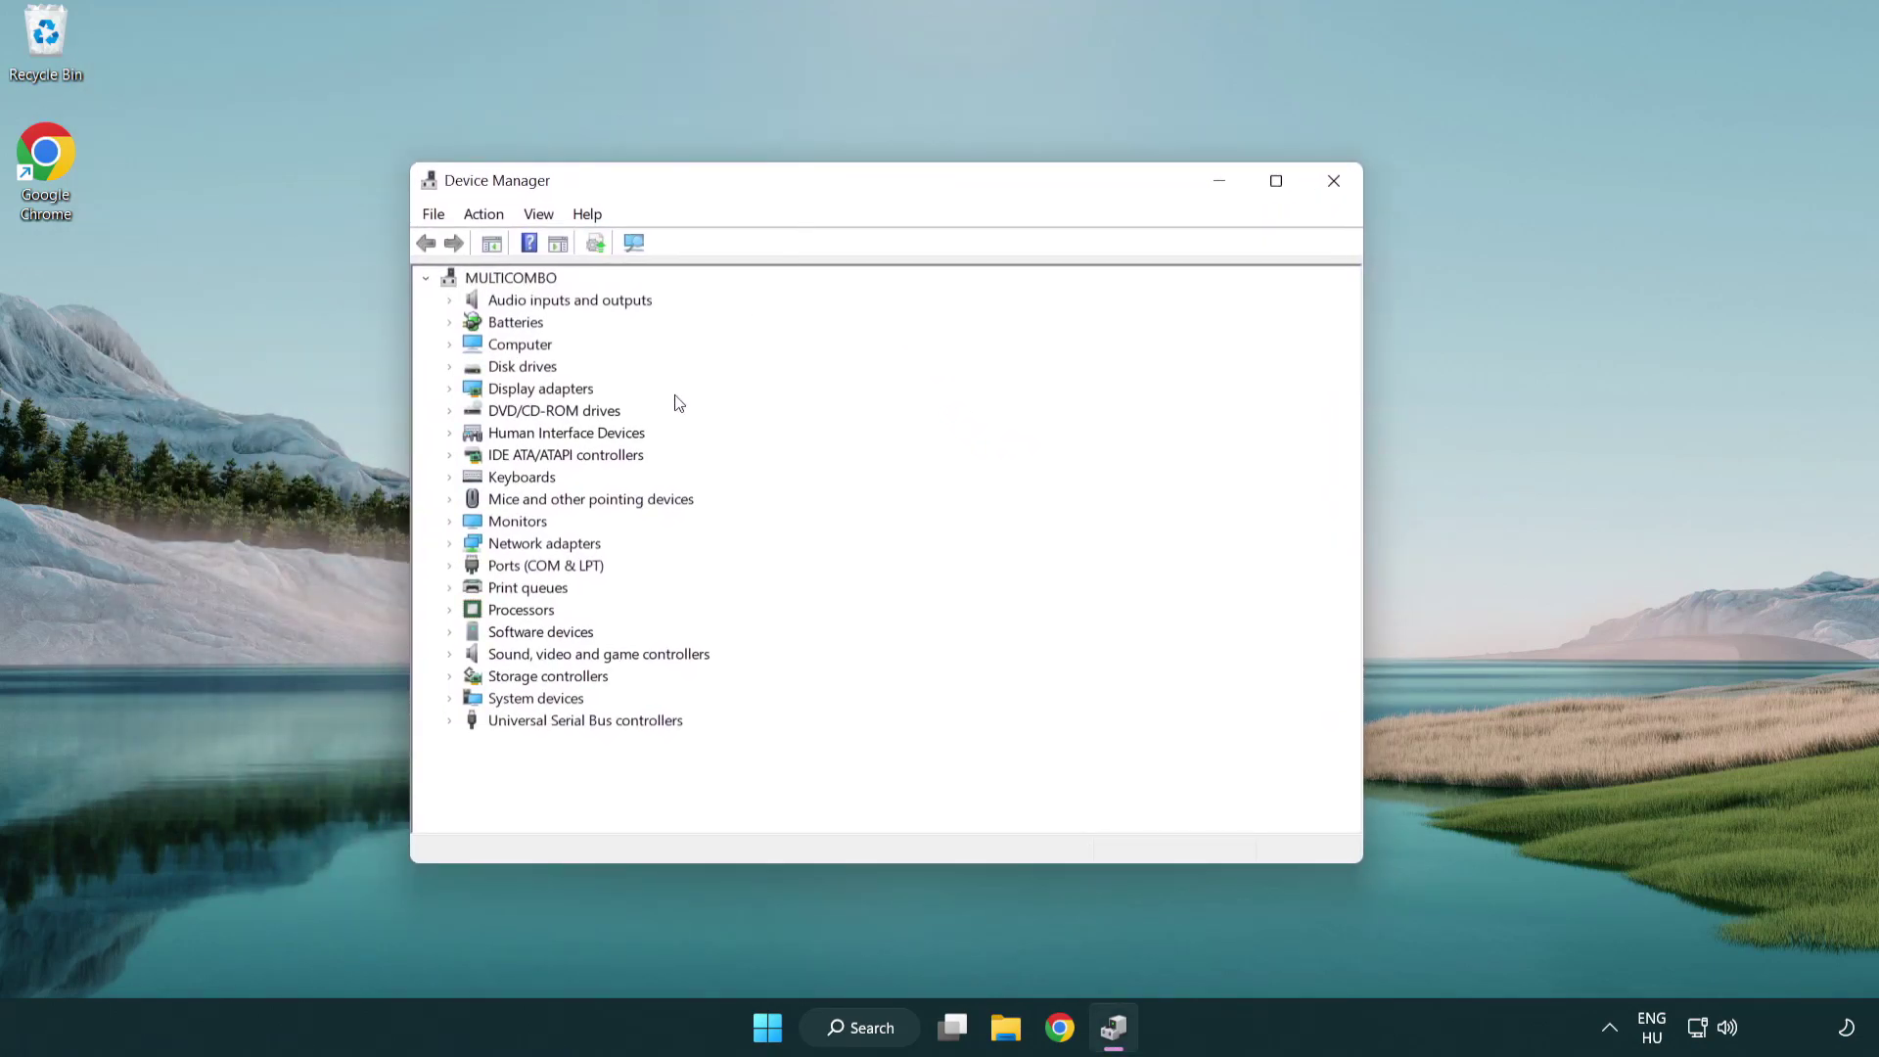
pyautogui.click(519, 393)
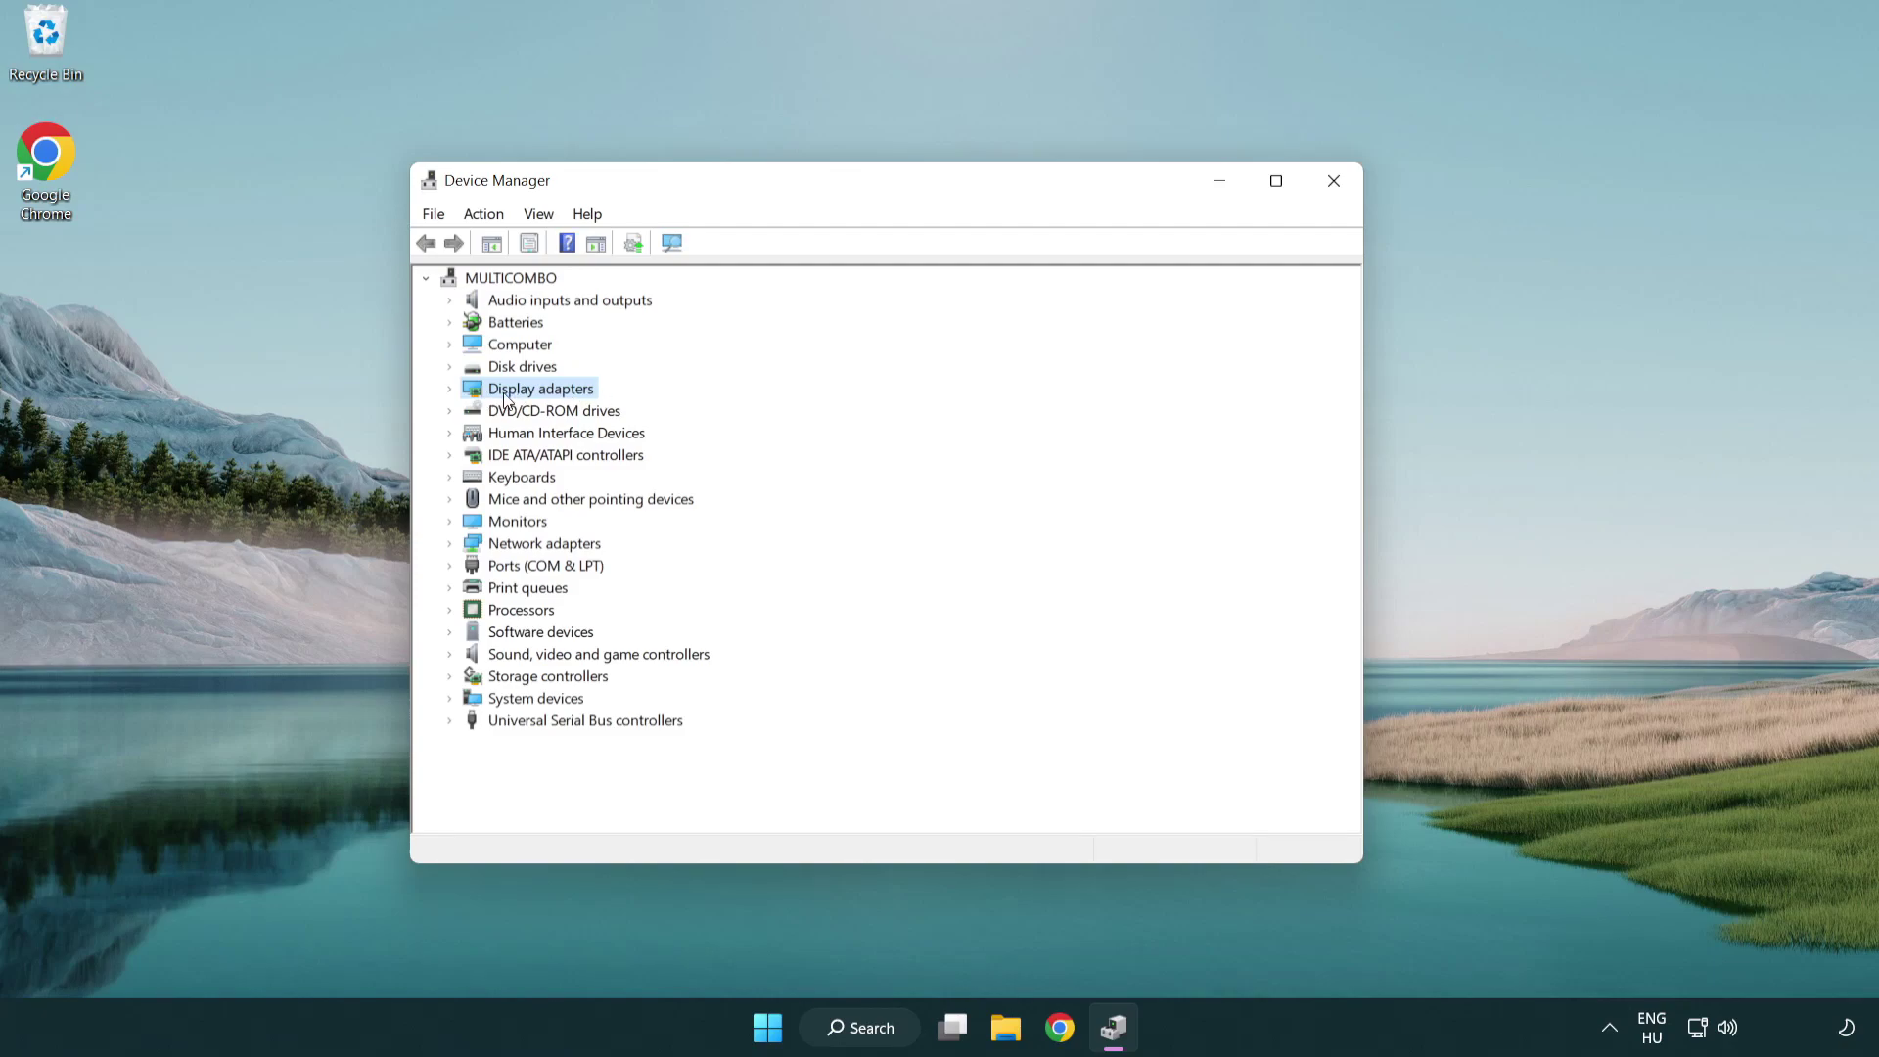
pyautogui.click(451, 390)
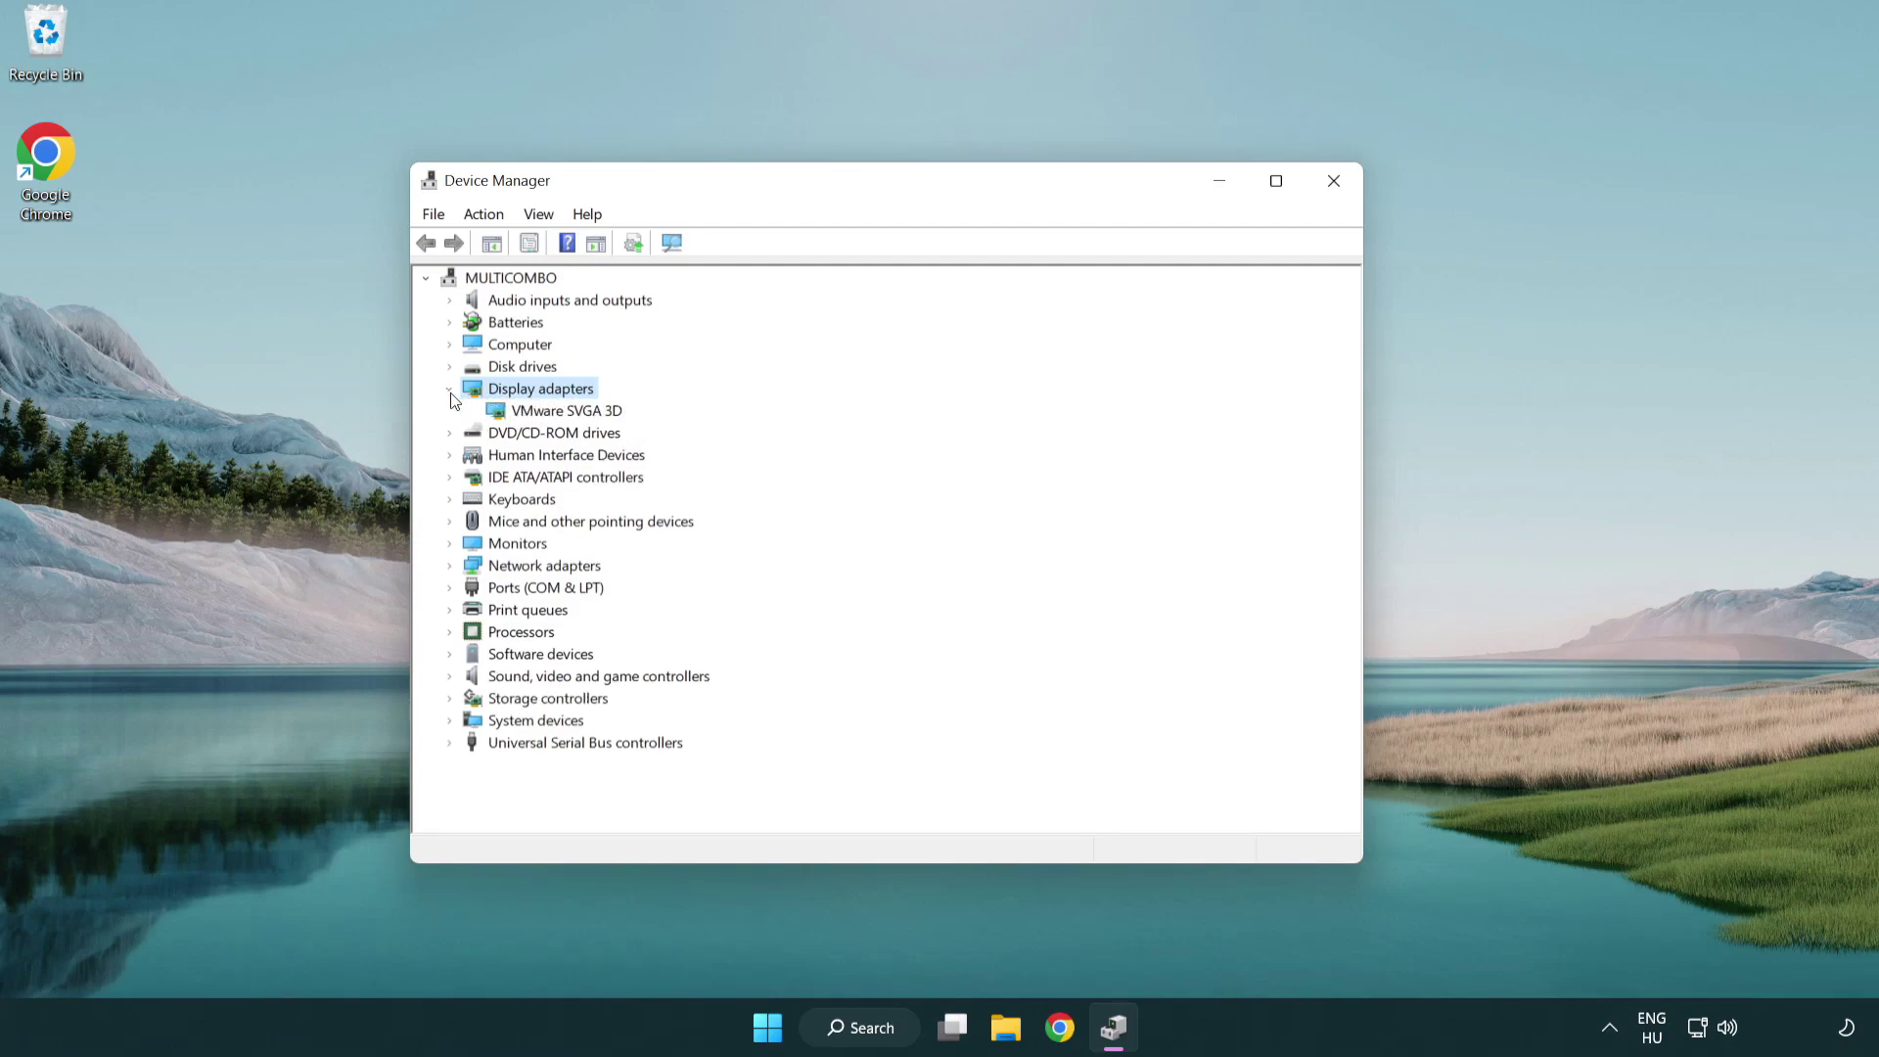
pyautogui.click(560, 412)
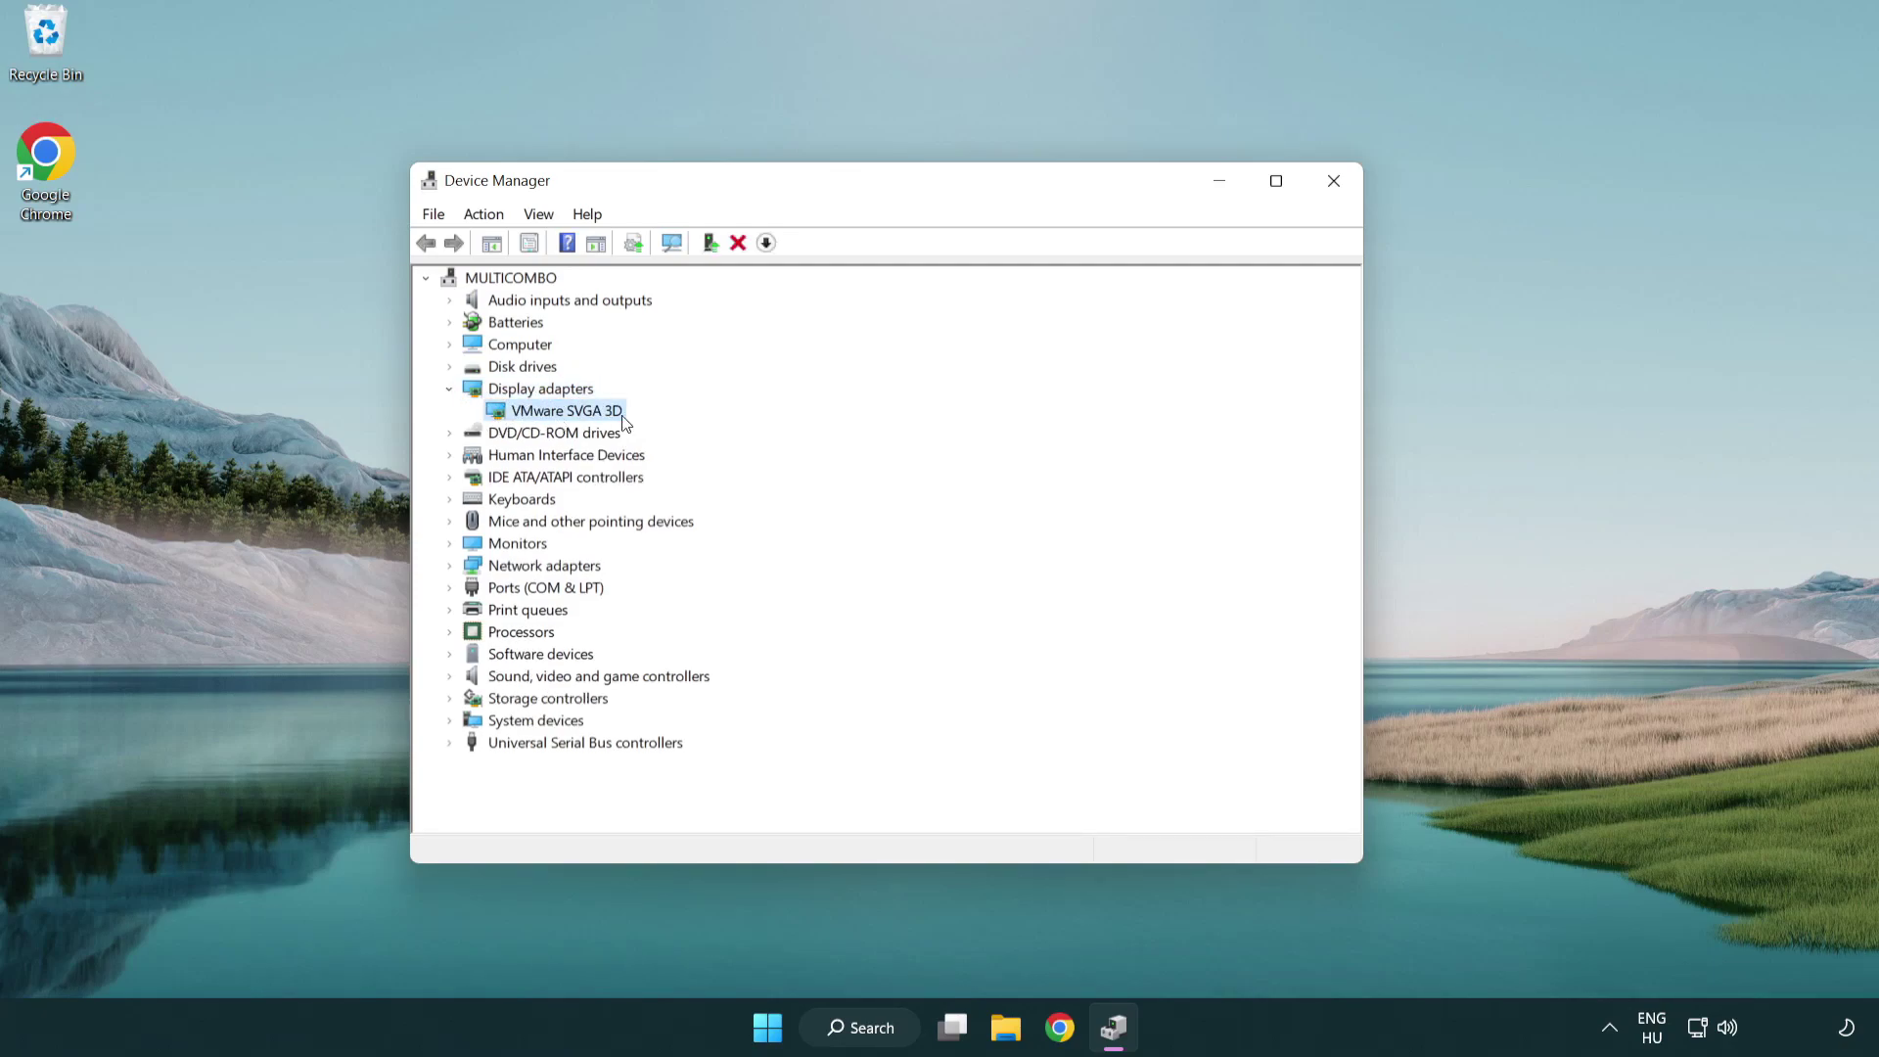
pyautogui.rightClick(560, 419)
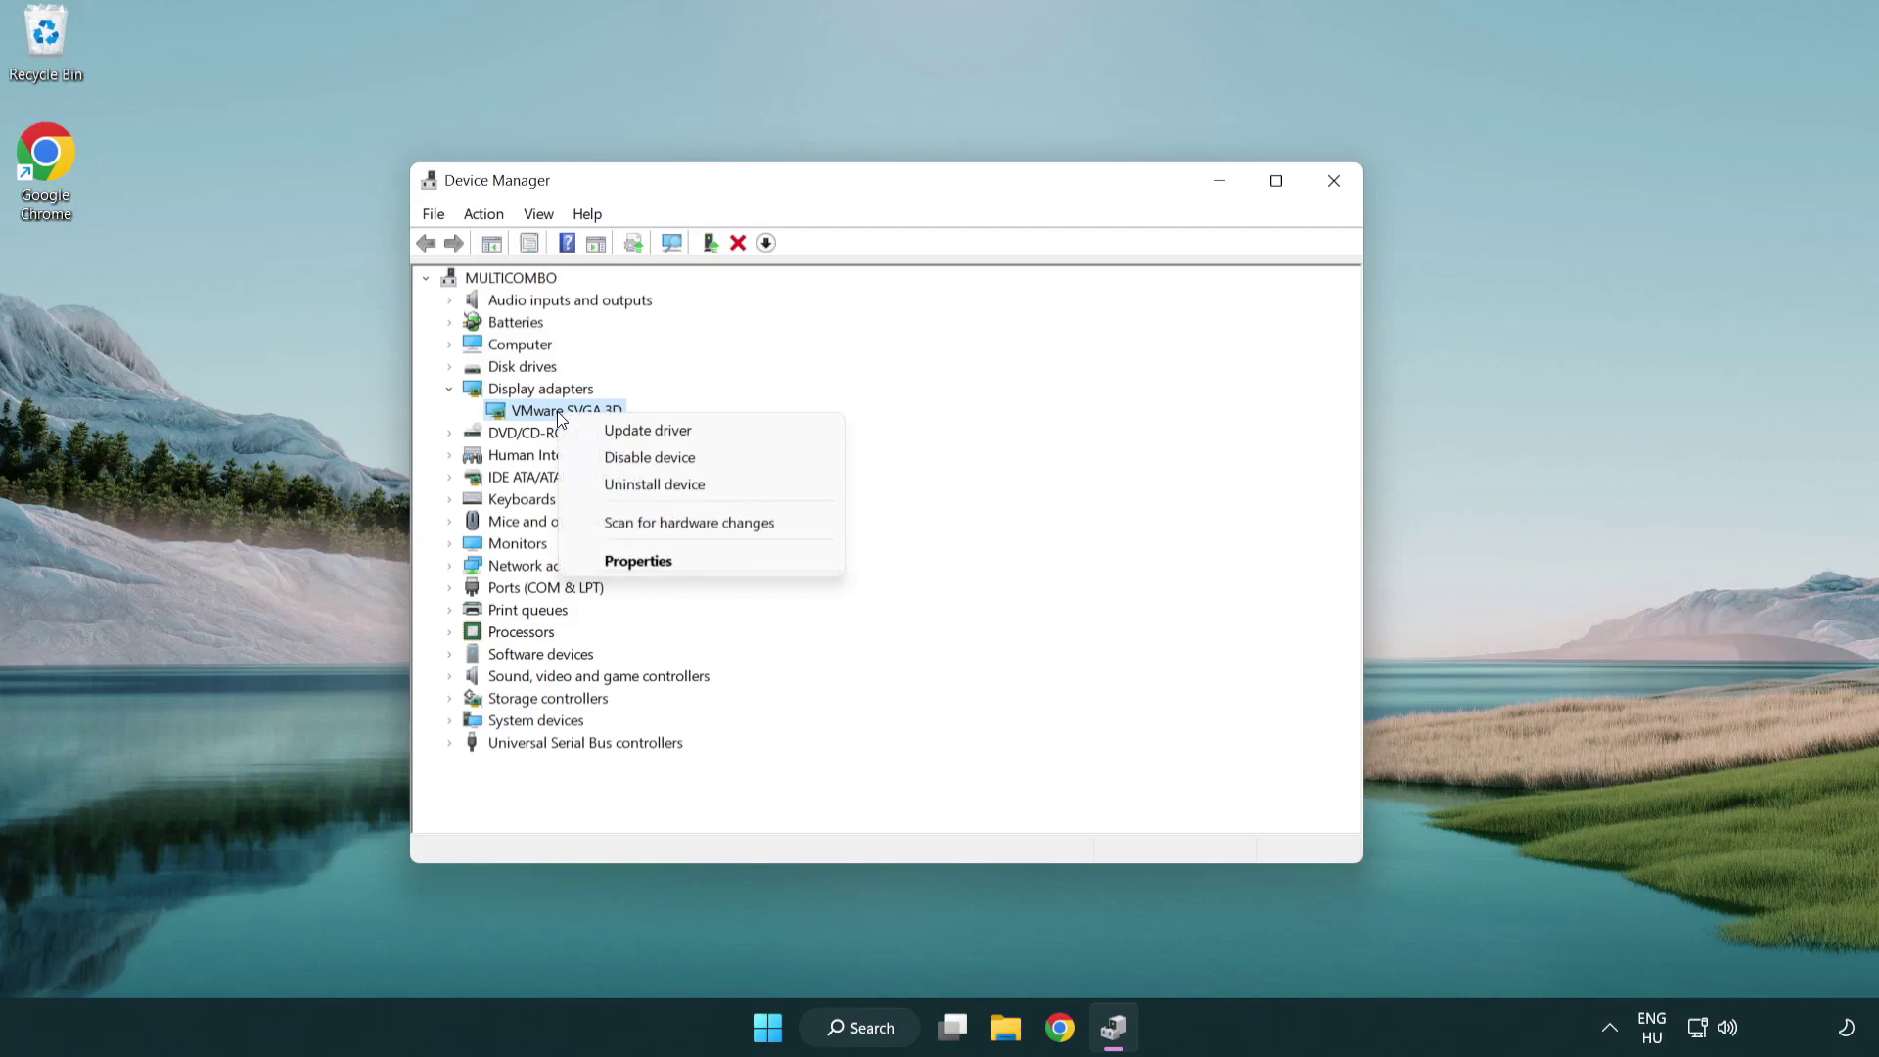
pyautogui.click(742, 432)
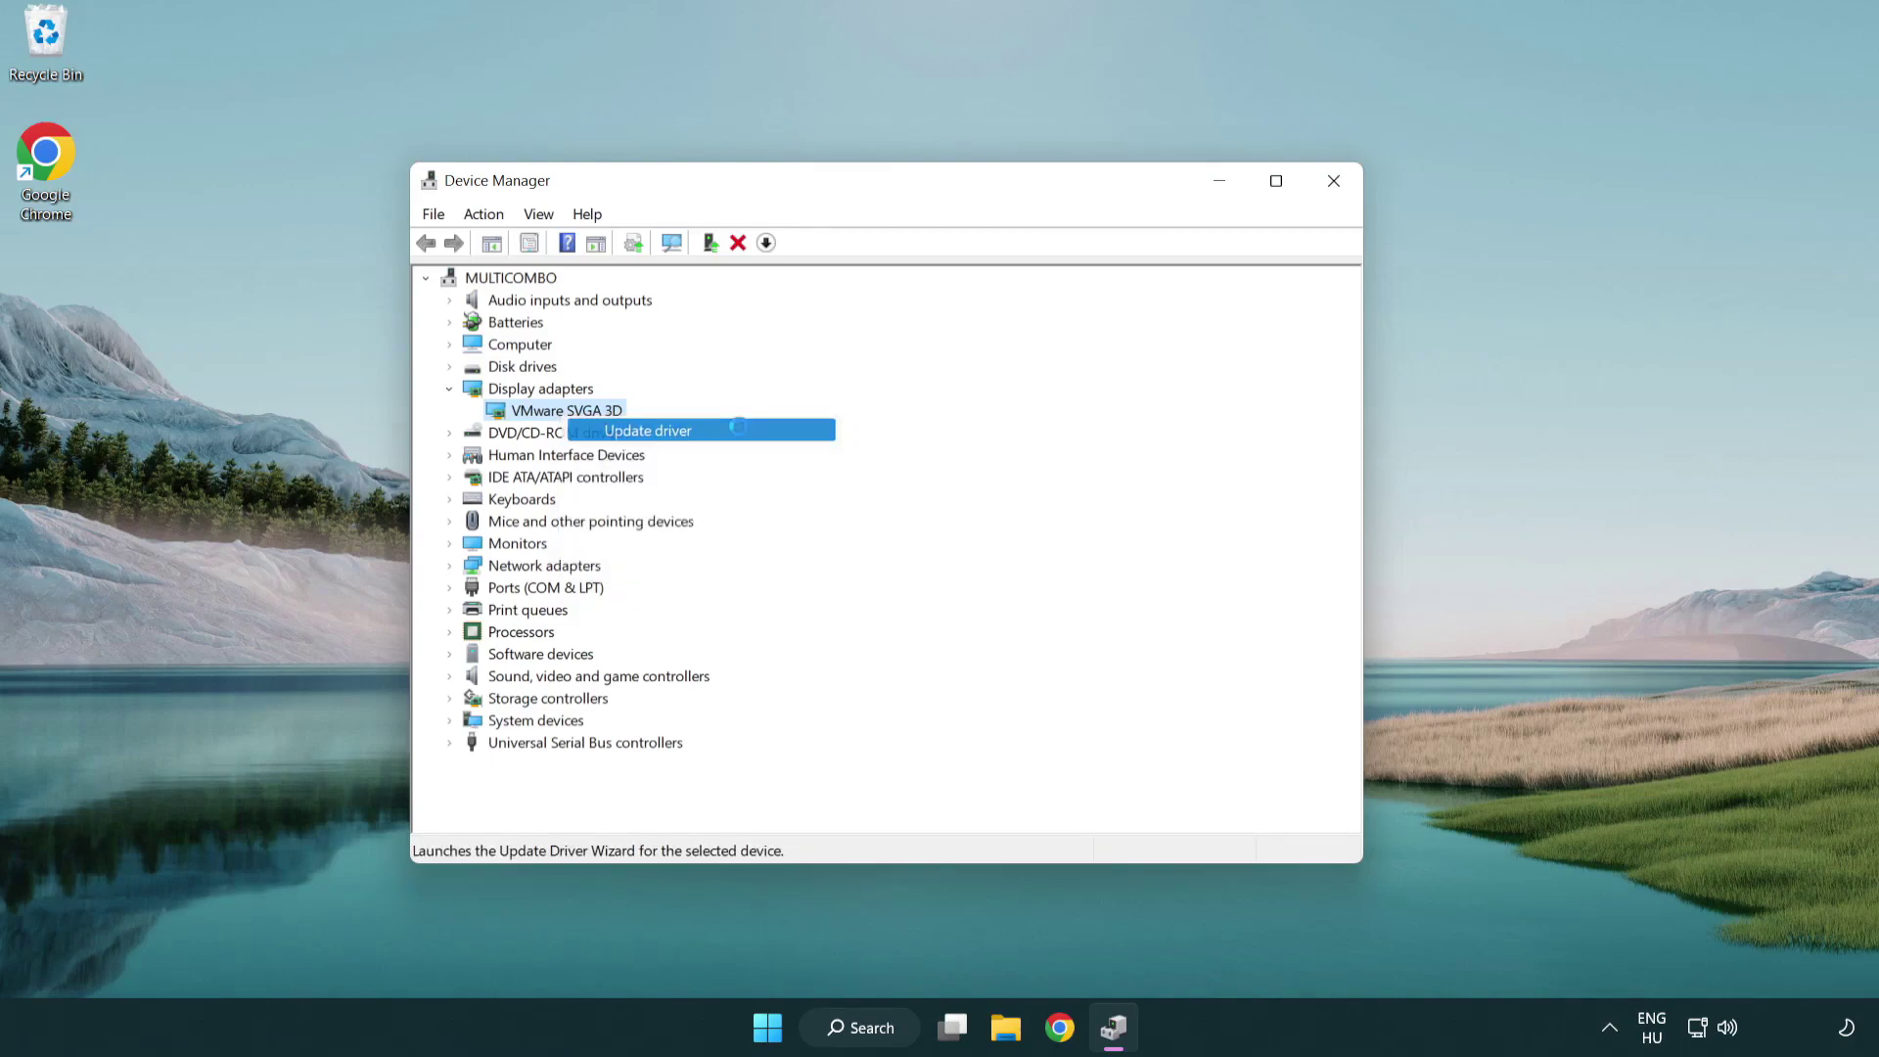
# Step: Search automatically for a VMware SVGA 3D driver, then close the wizard once the best driver is reported installed
pyautogui.moveTo(777, 294); pyautogui.dragTo(813, 282)
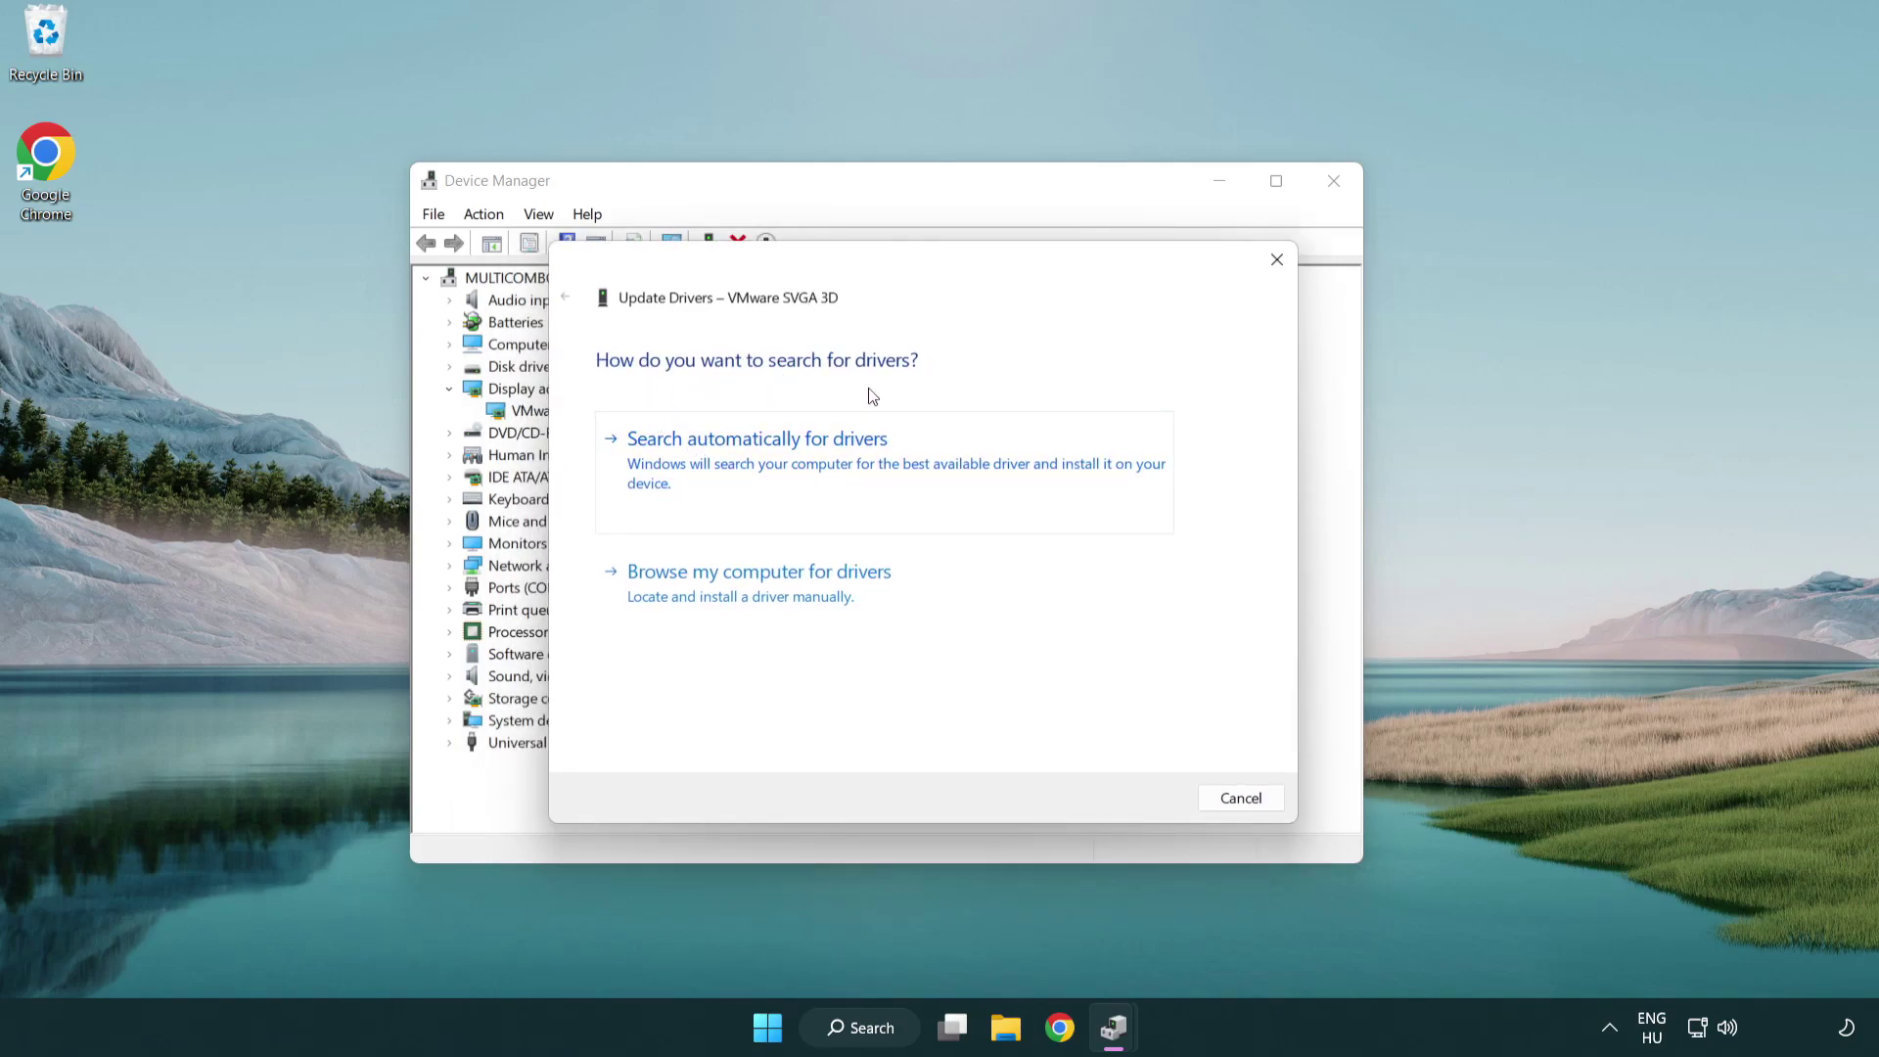
pyautogui.click(825, 456)
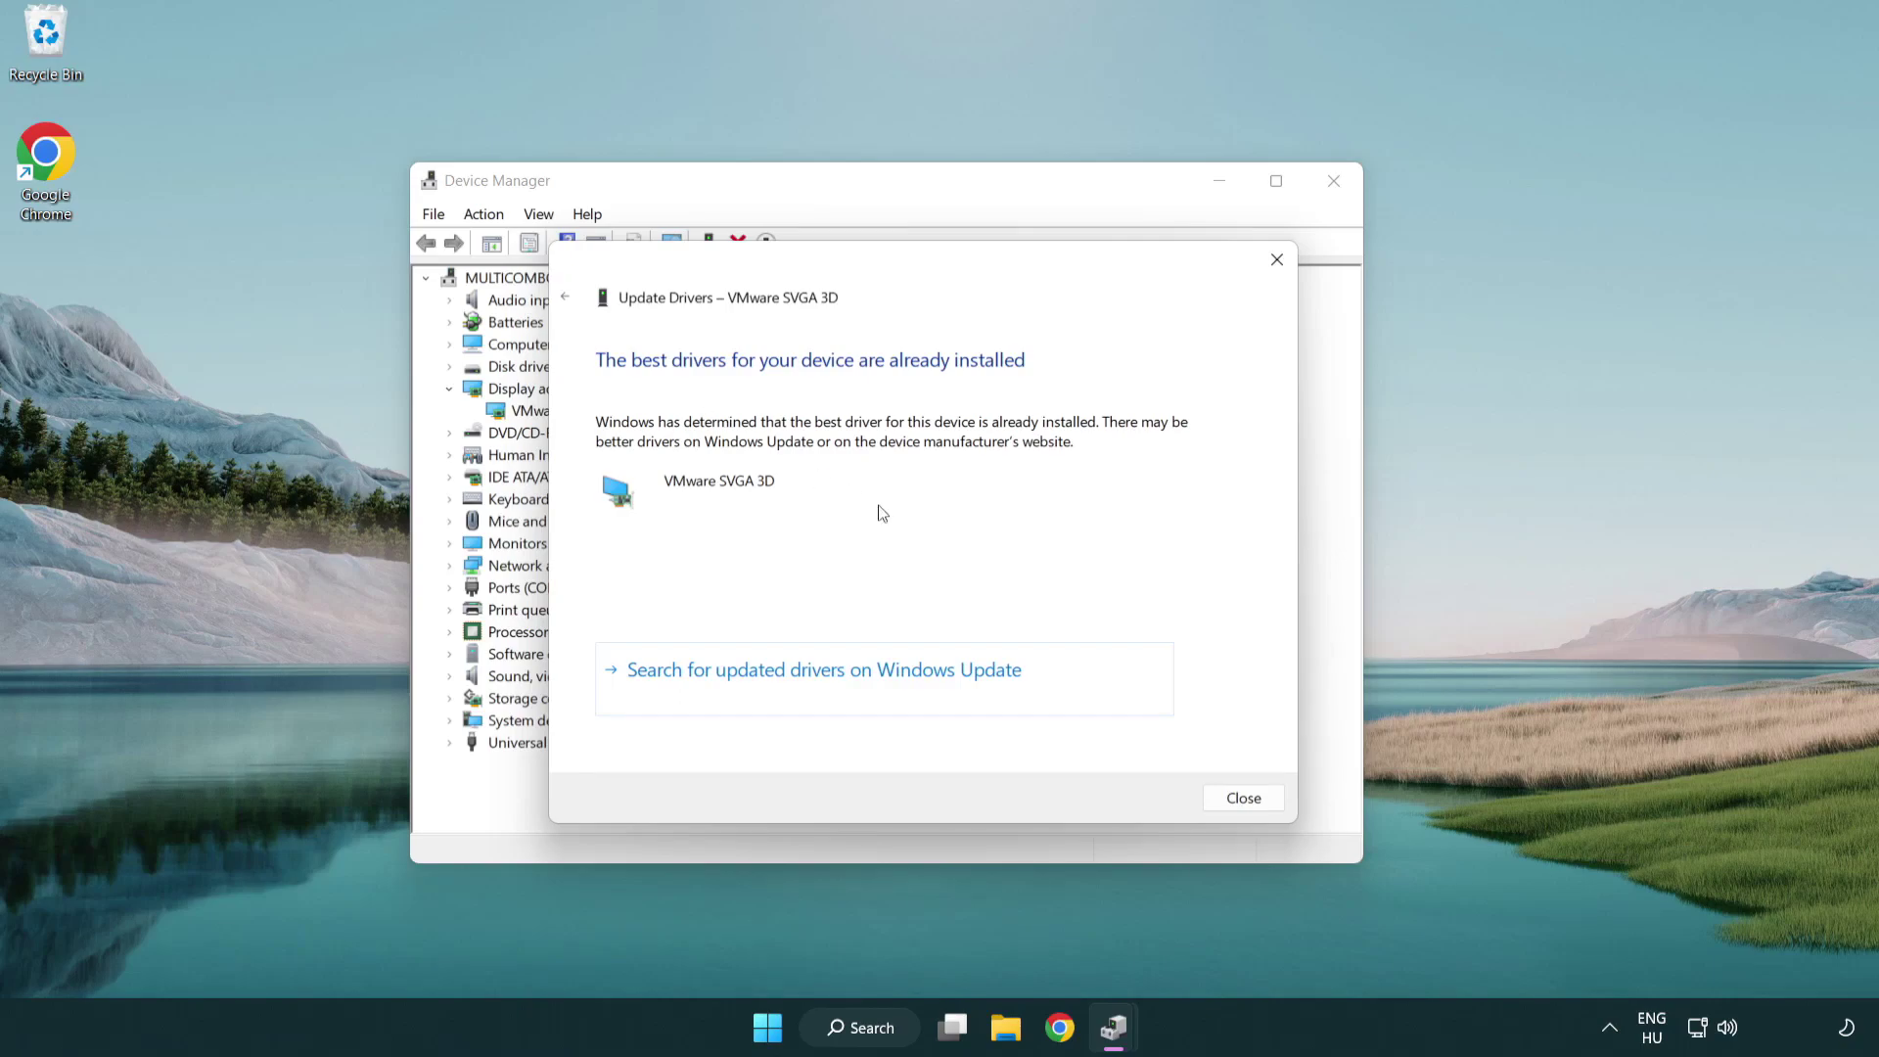
pyautogui.click(1245, 800)
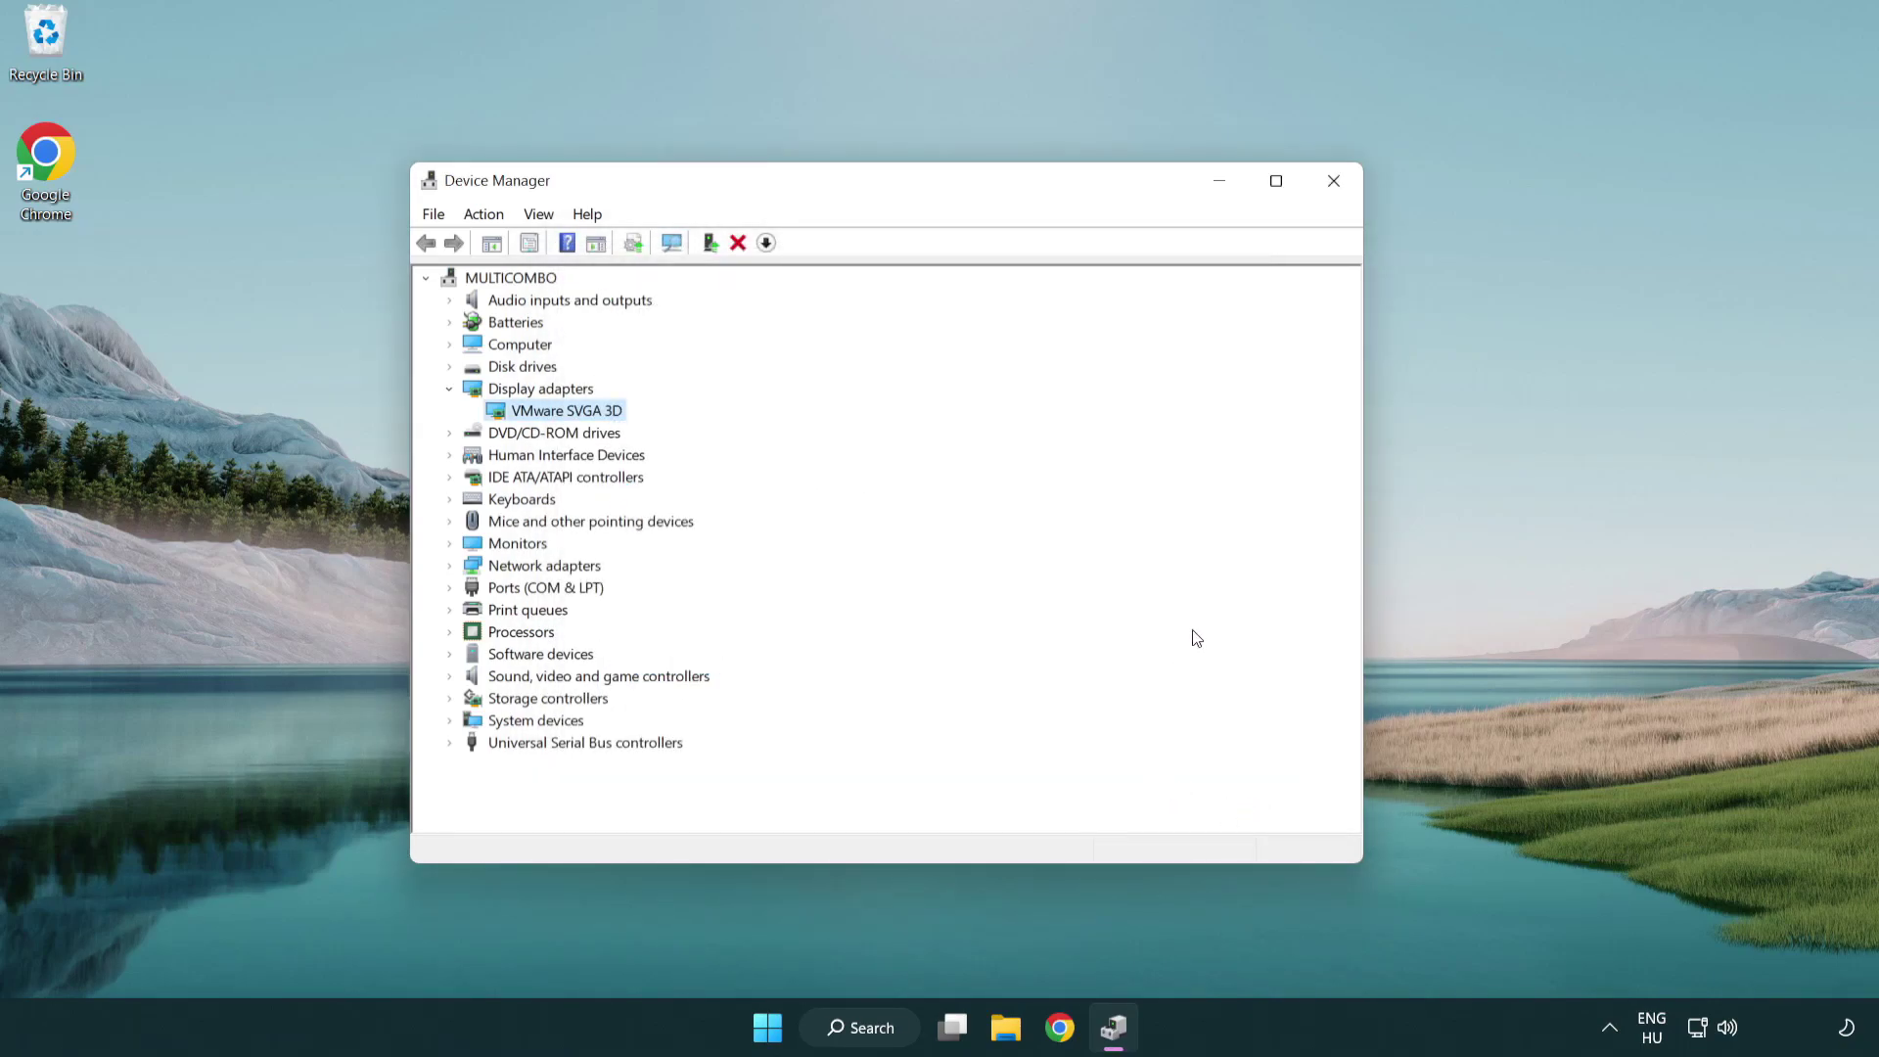
# Step: Close Device Manager and open Windows Update settings by searching 'update'
pyautogui.click(1339, 188)
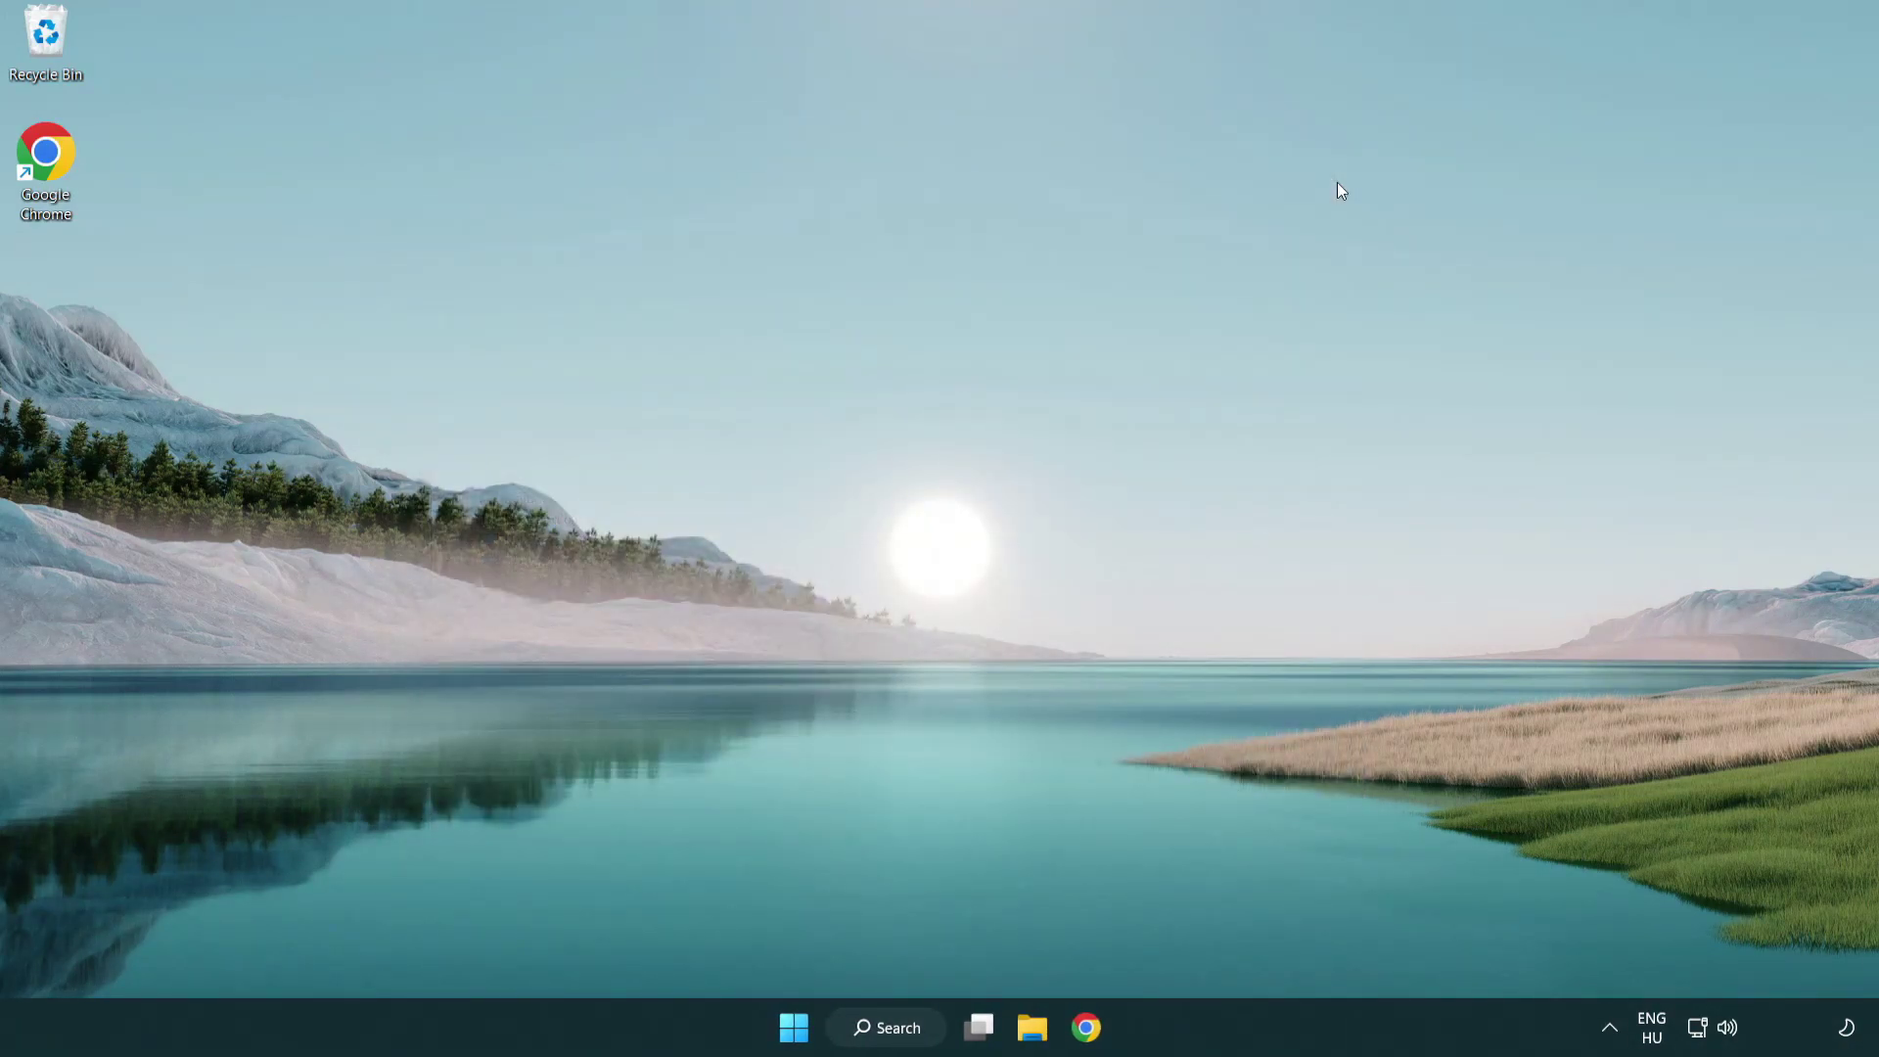
pyautogui.click(902, 1024)
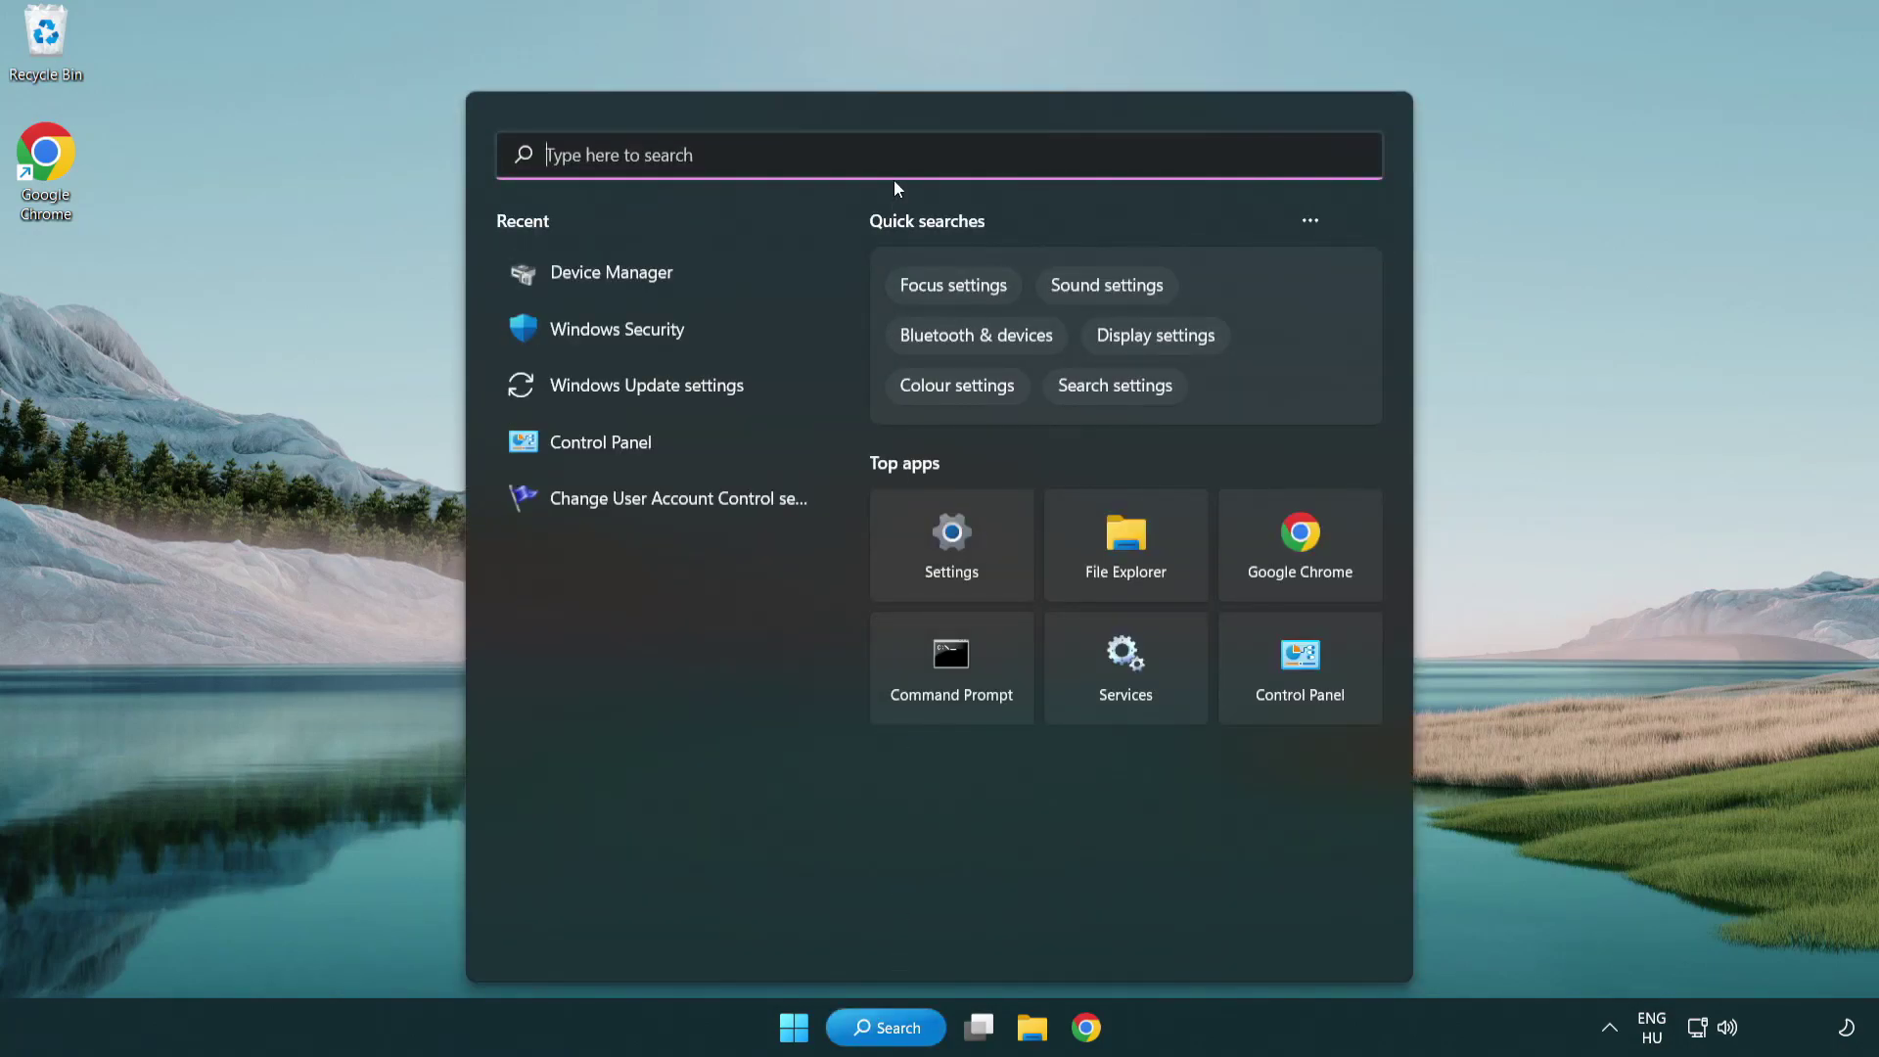
pyautogui.write('update')
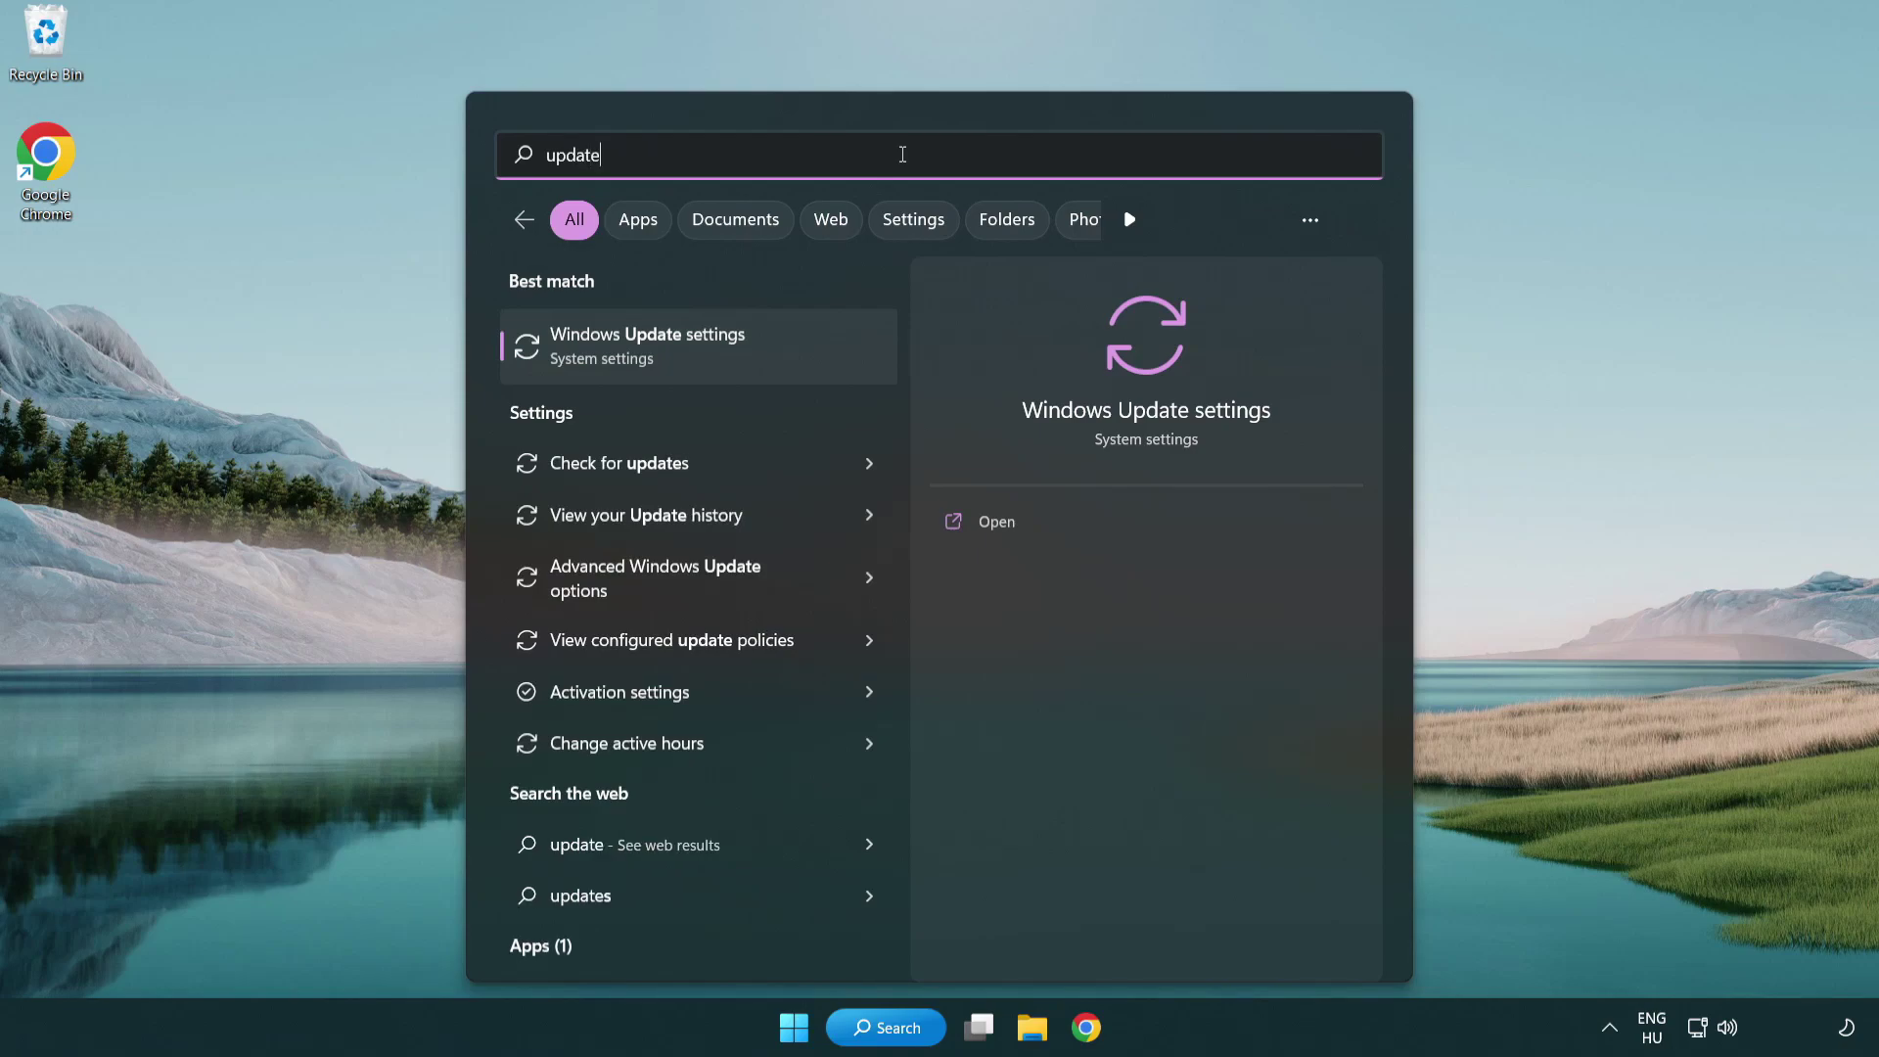
pyautogui.click(734, 360)
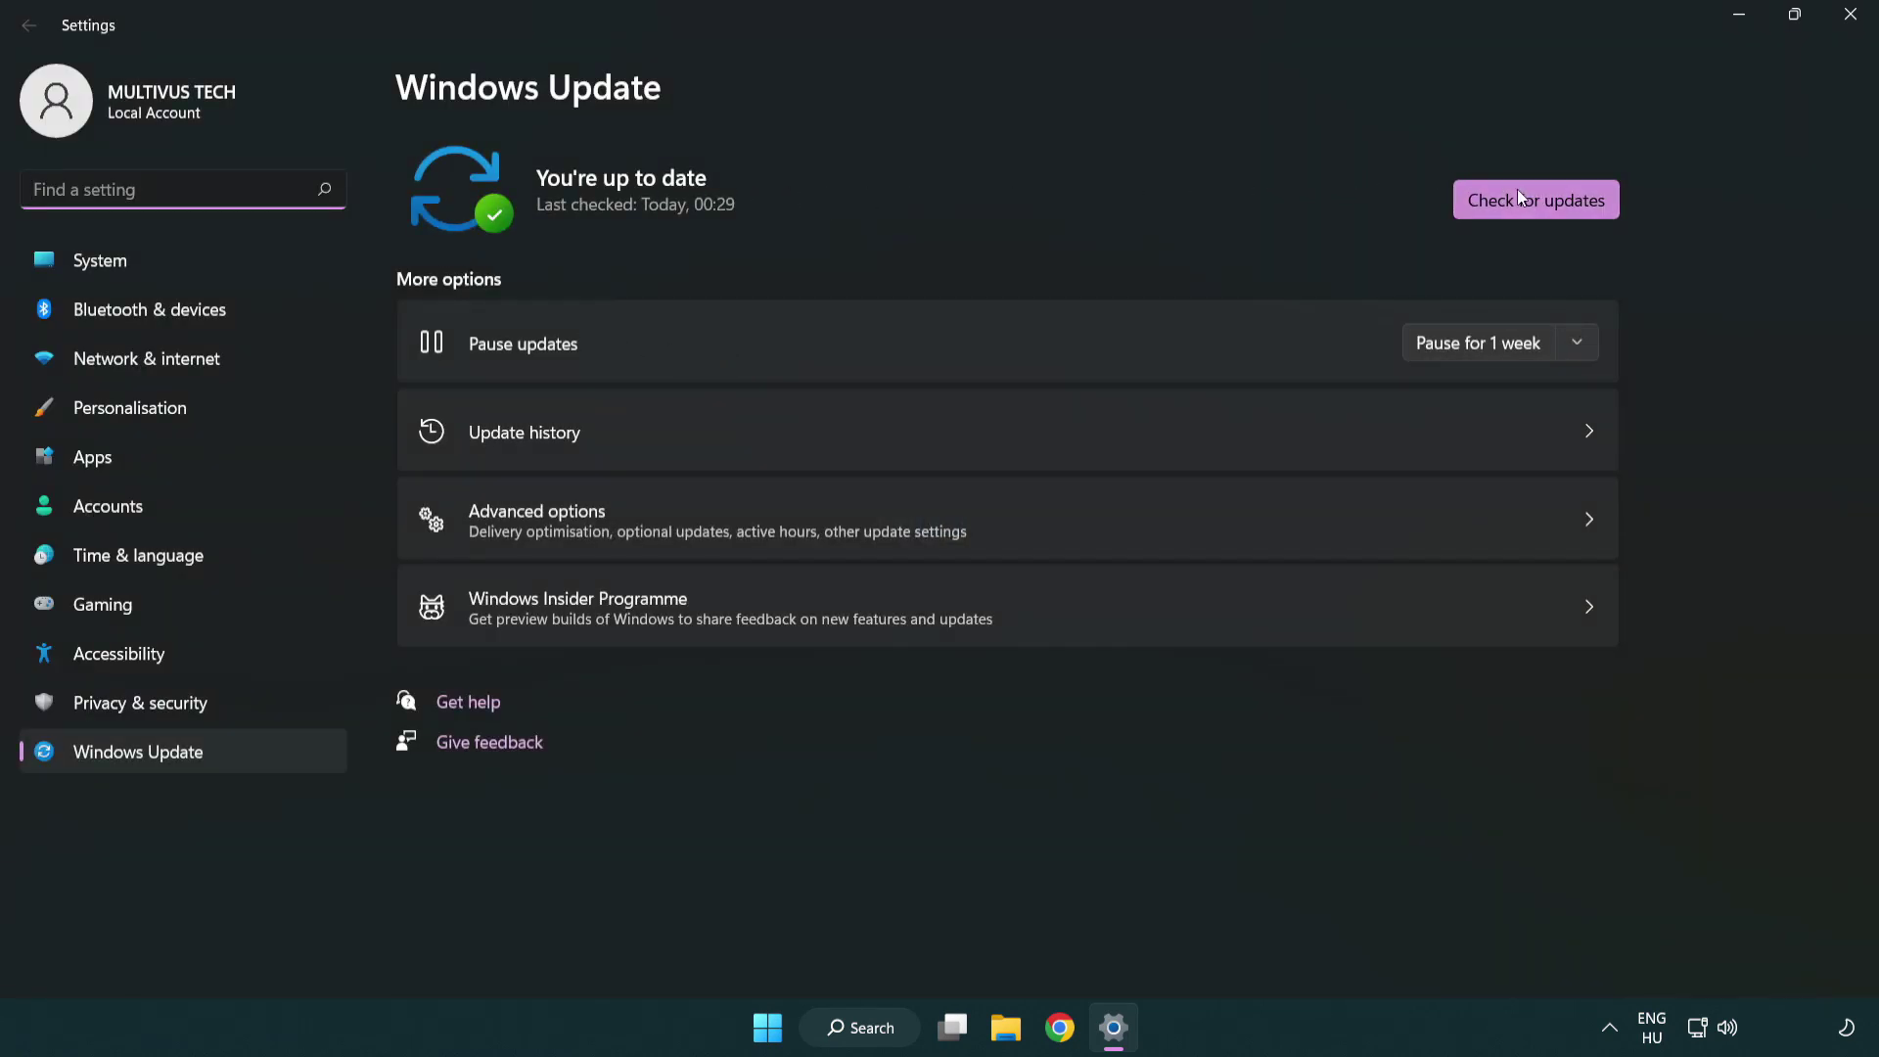
# Step: Run Check for updates until the PC shows as up to date, then close Settings
pyautogui.click(1569, 208)
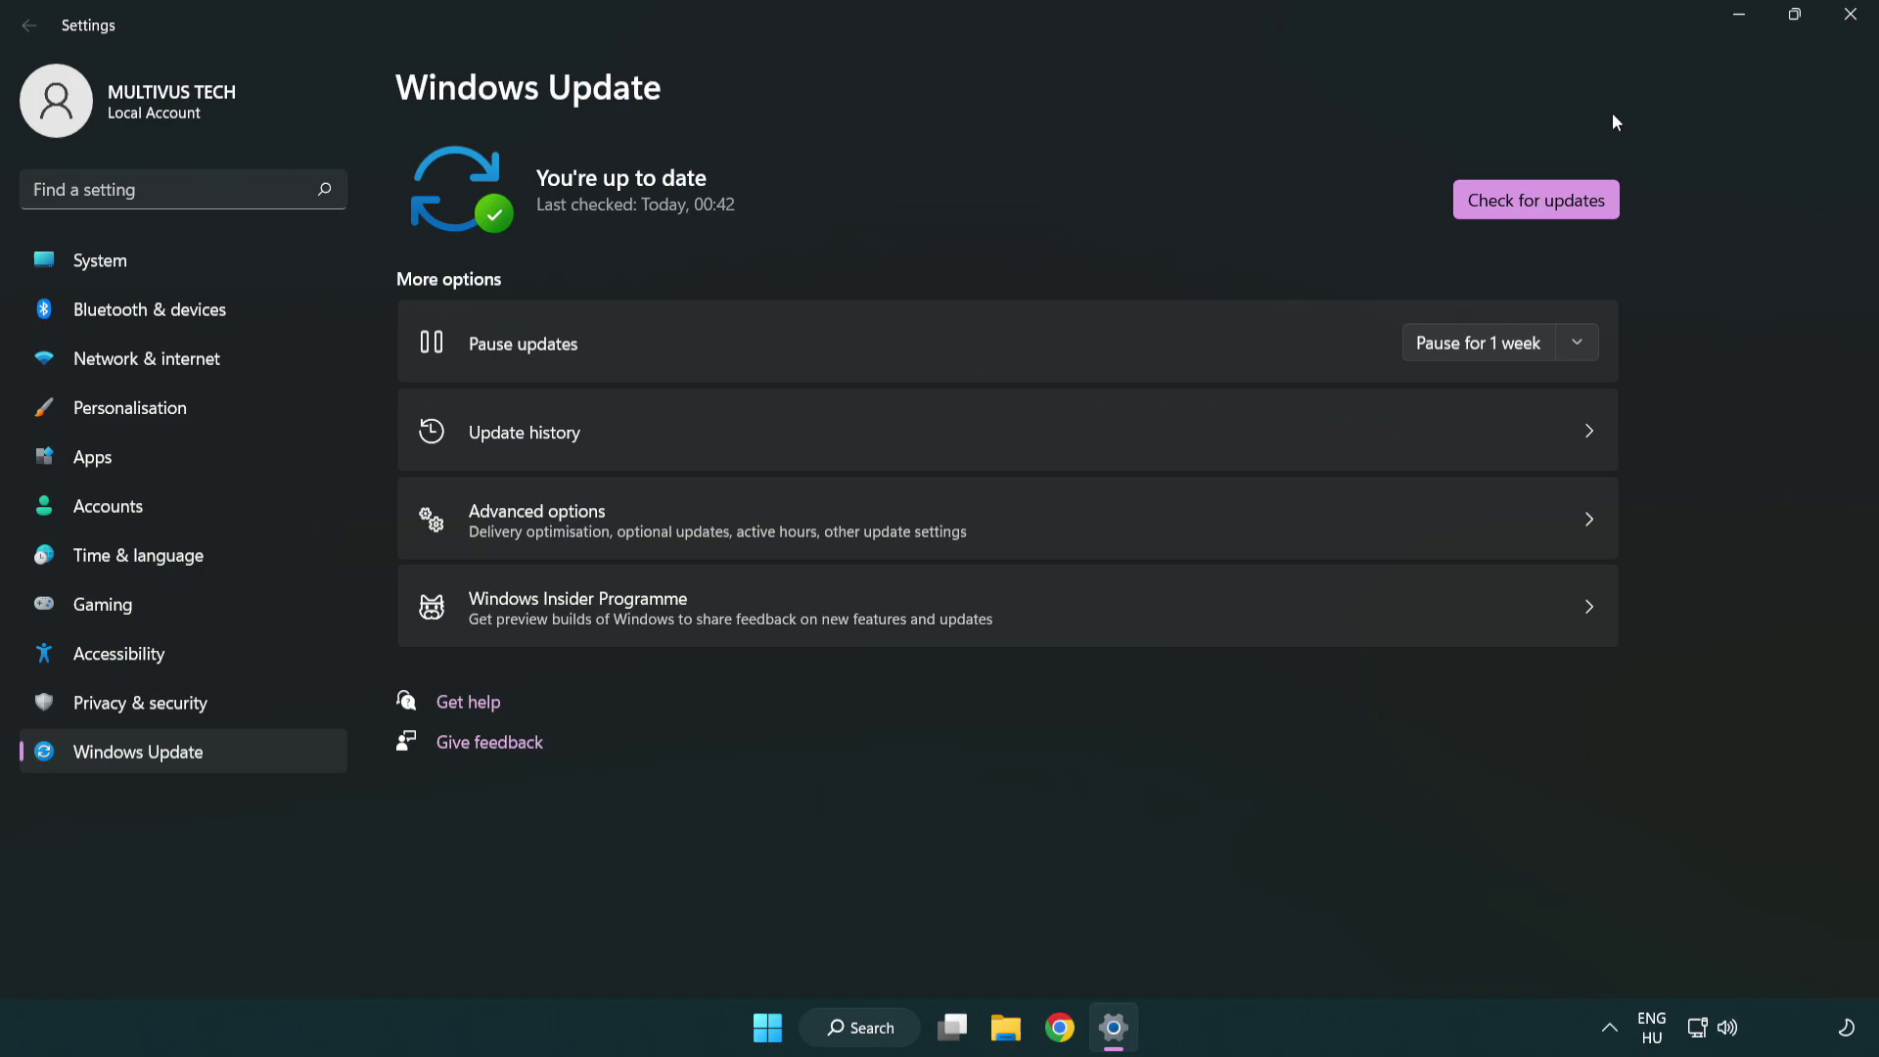
pyautogui.click(1844, 29)
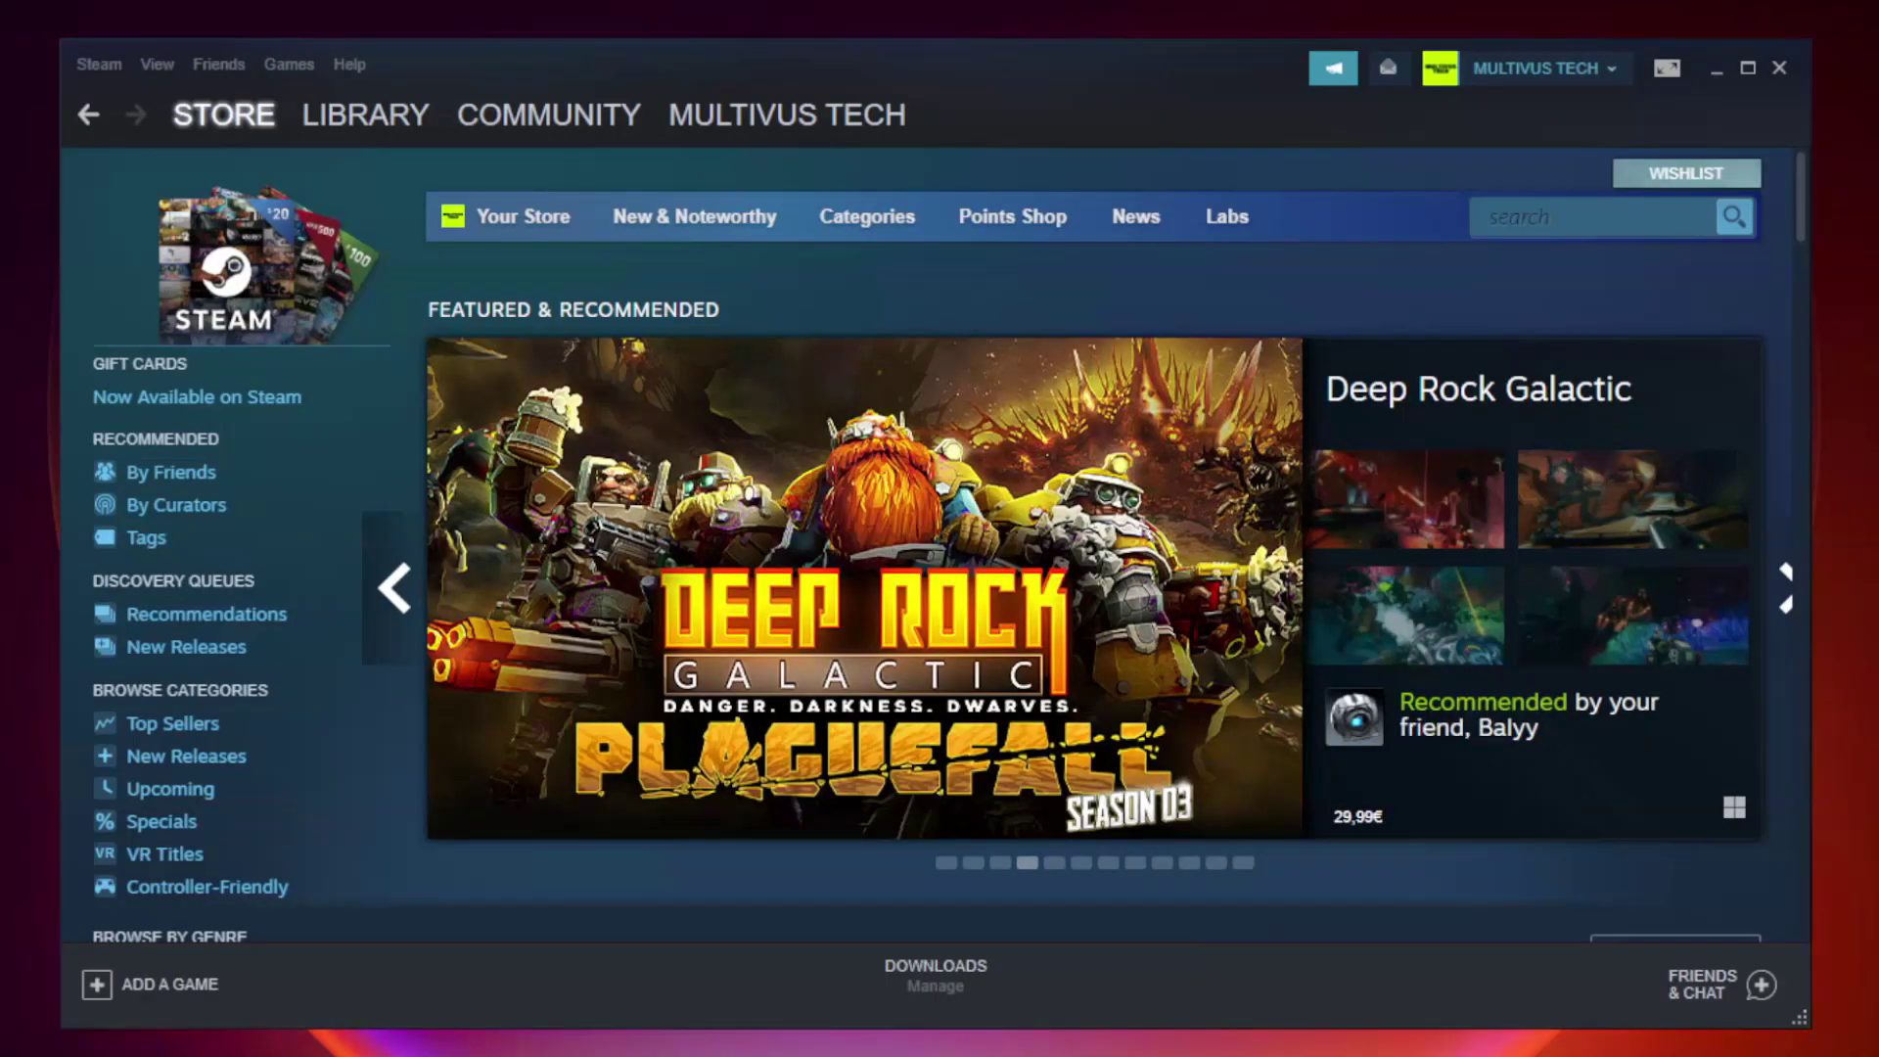
# Step: Go to the Steam Library and right-click YOUR NOT WORKING GAME under Favorites
pyautogui.moveTo(313, 119)
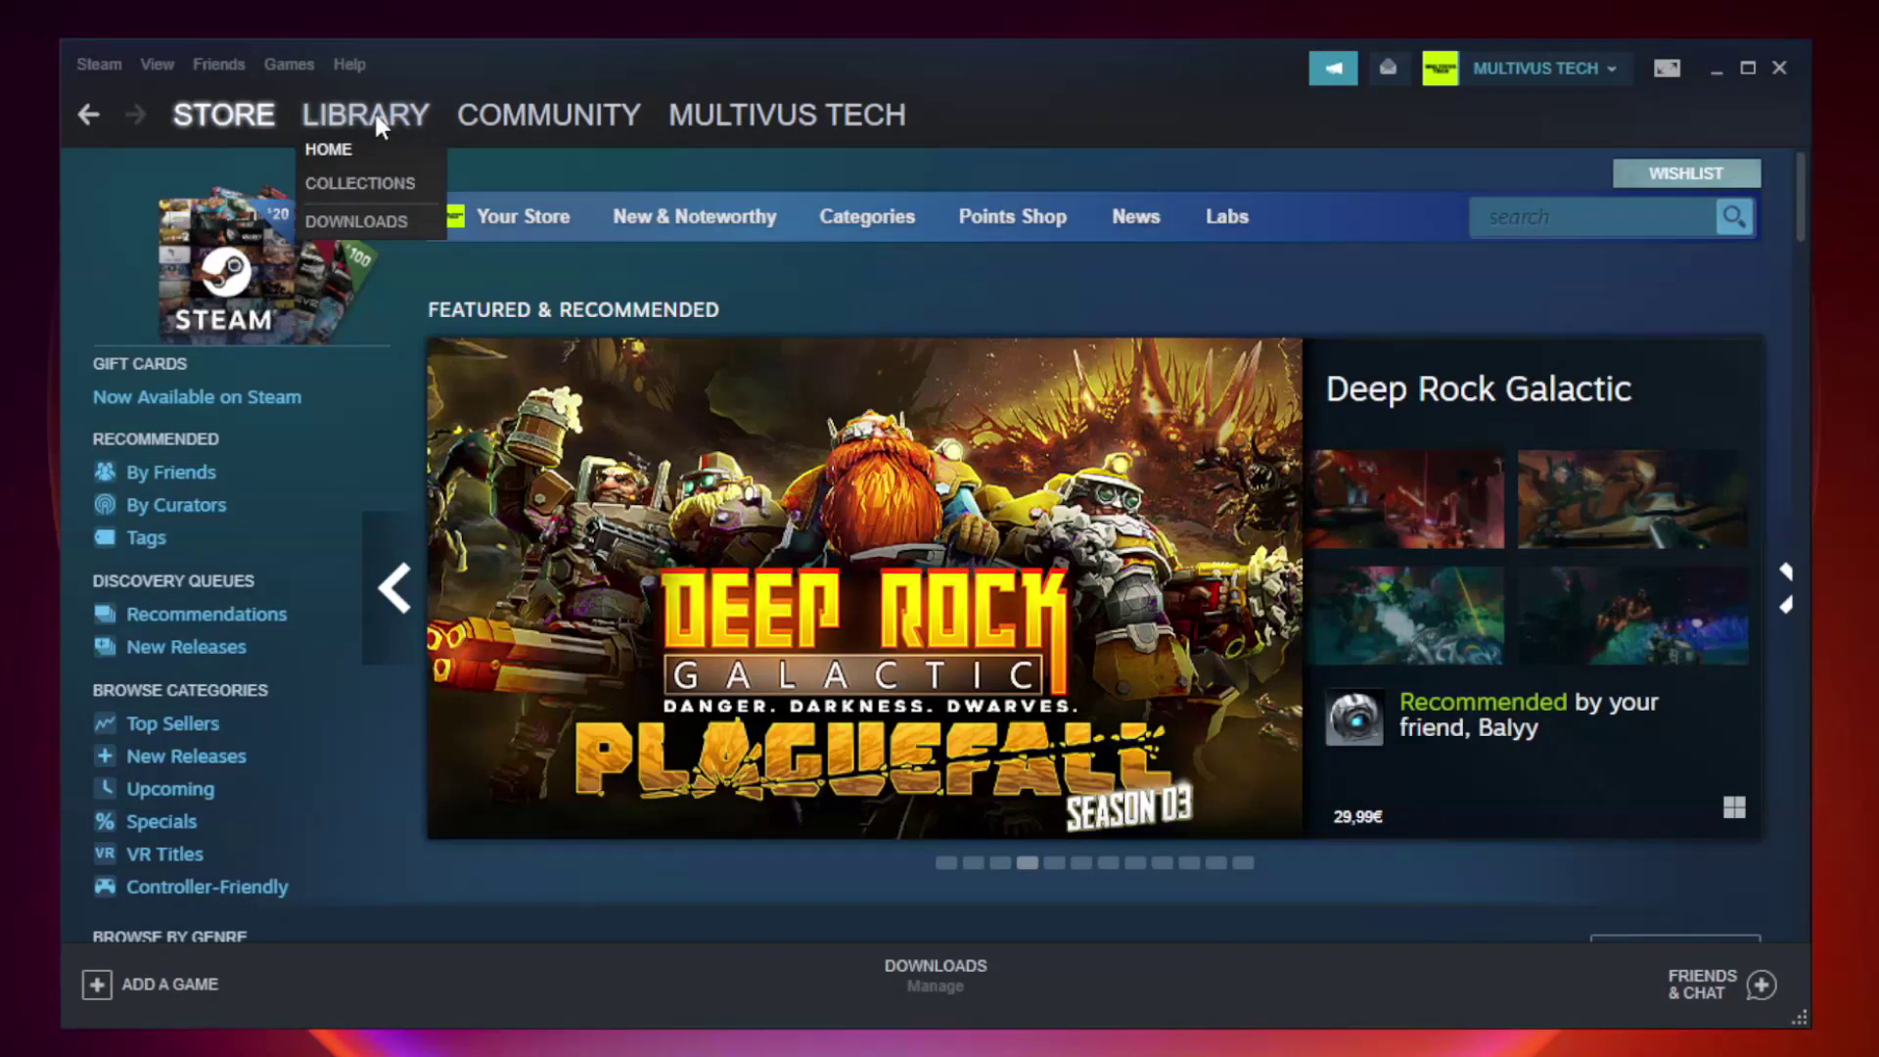
pyautogui.click(380, 125)
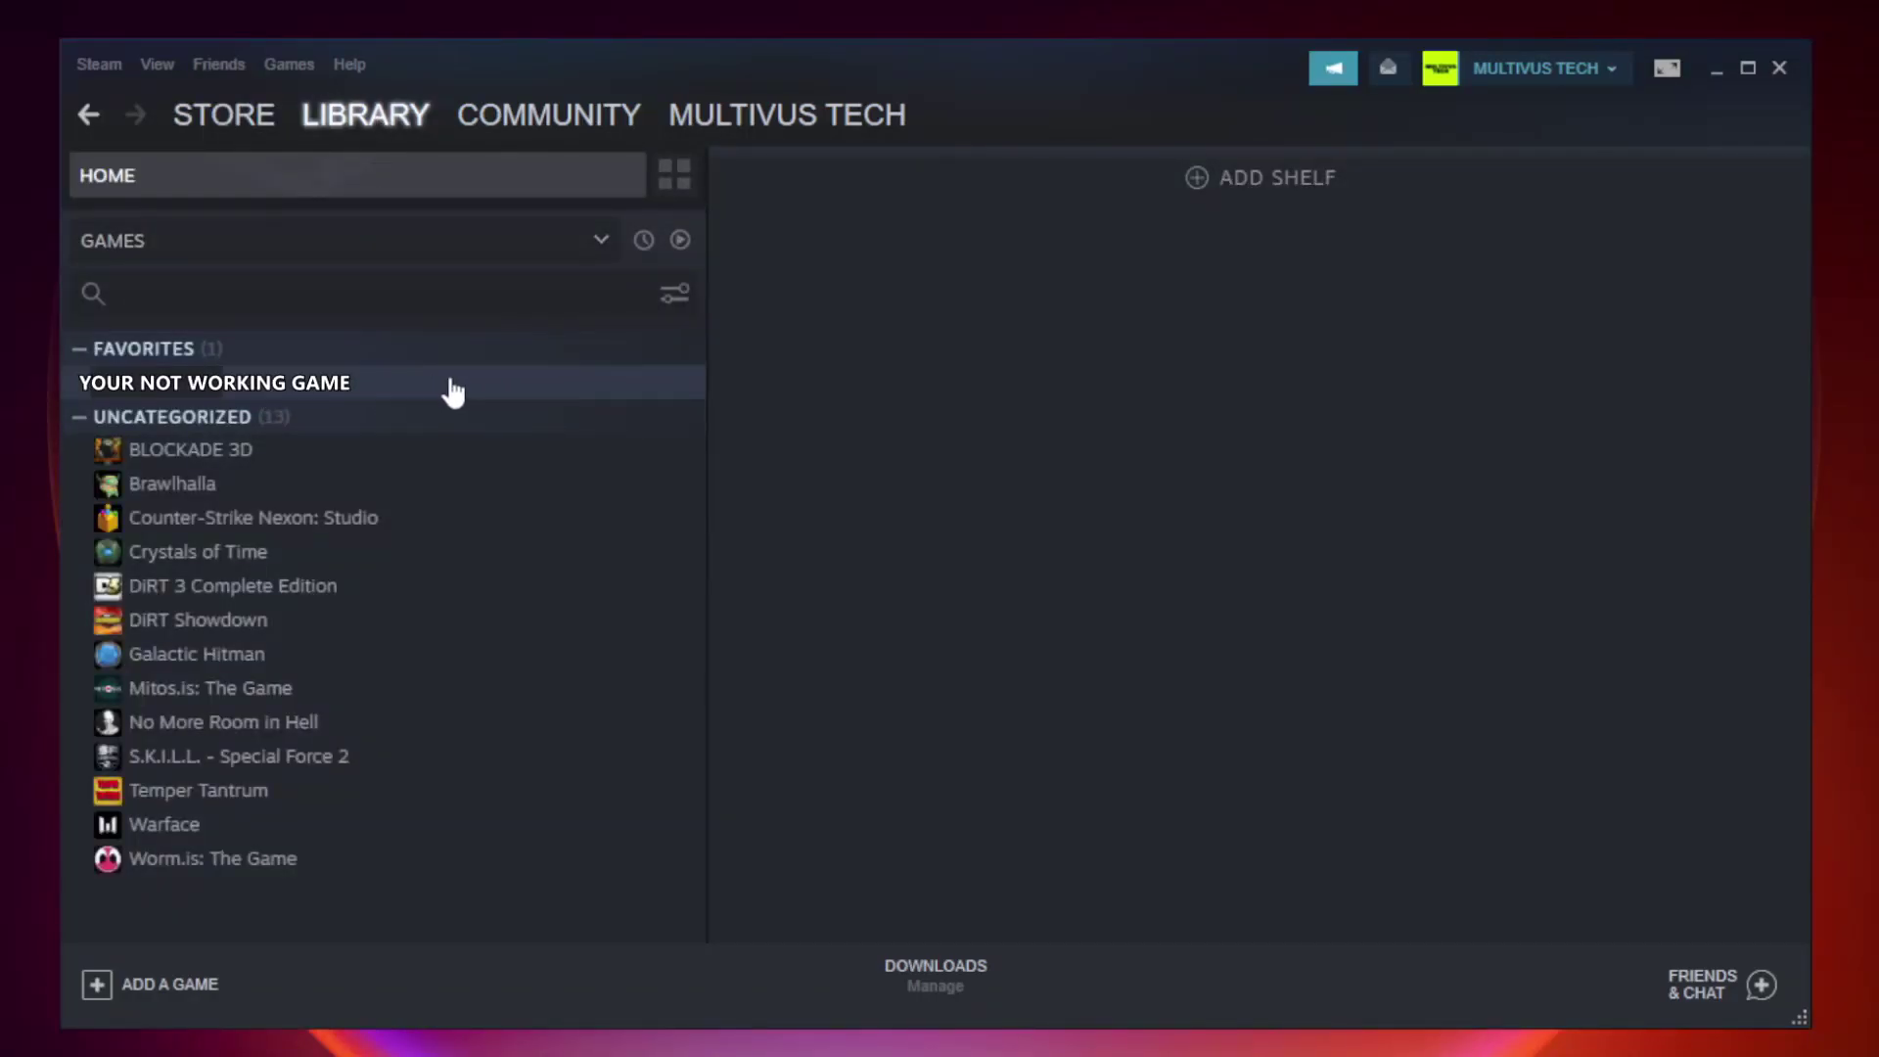
pyautogui.click(404, 382)
pyautogui.rightClick(404, 389)
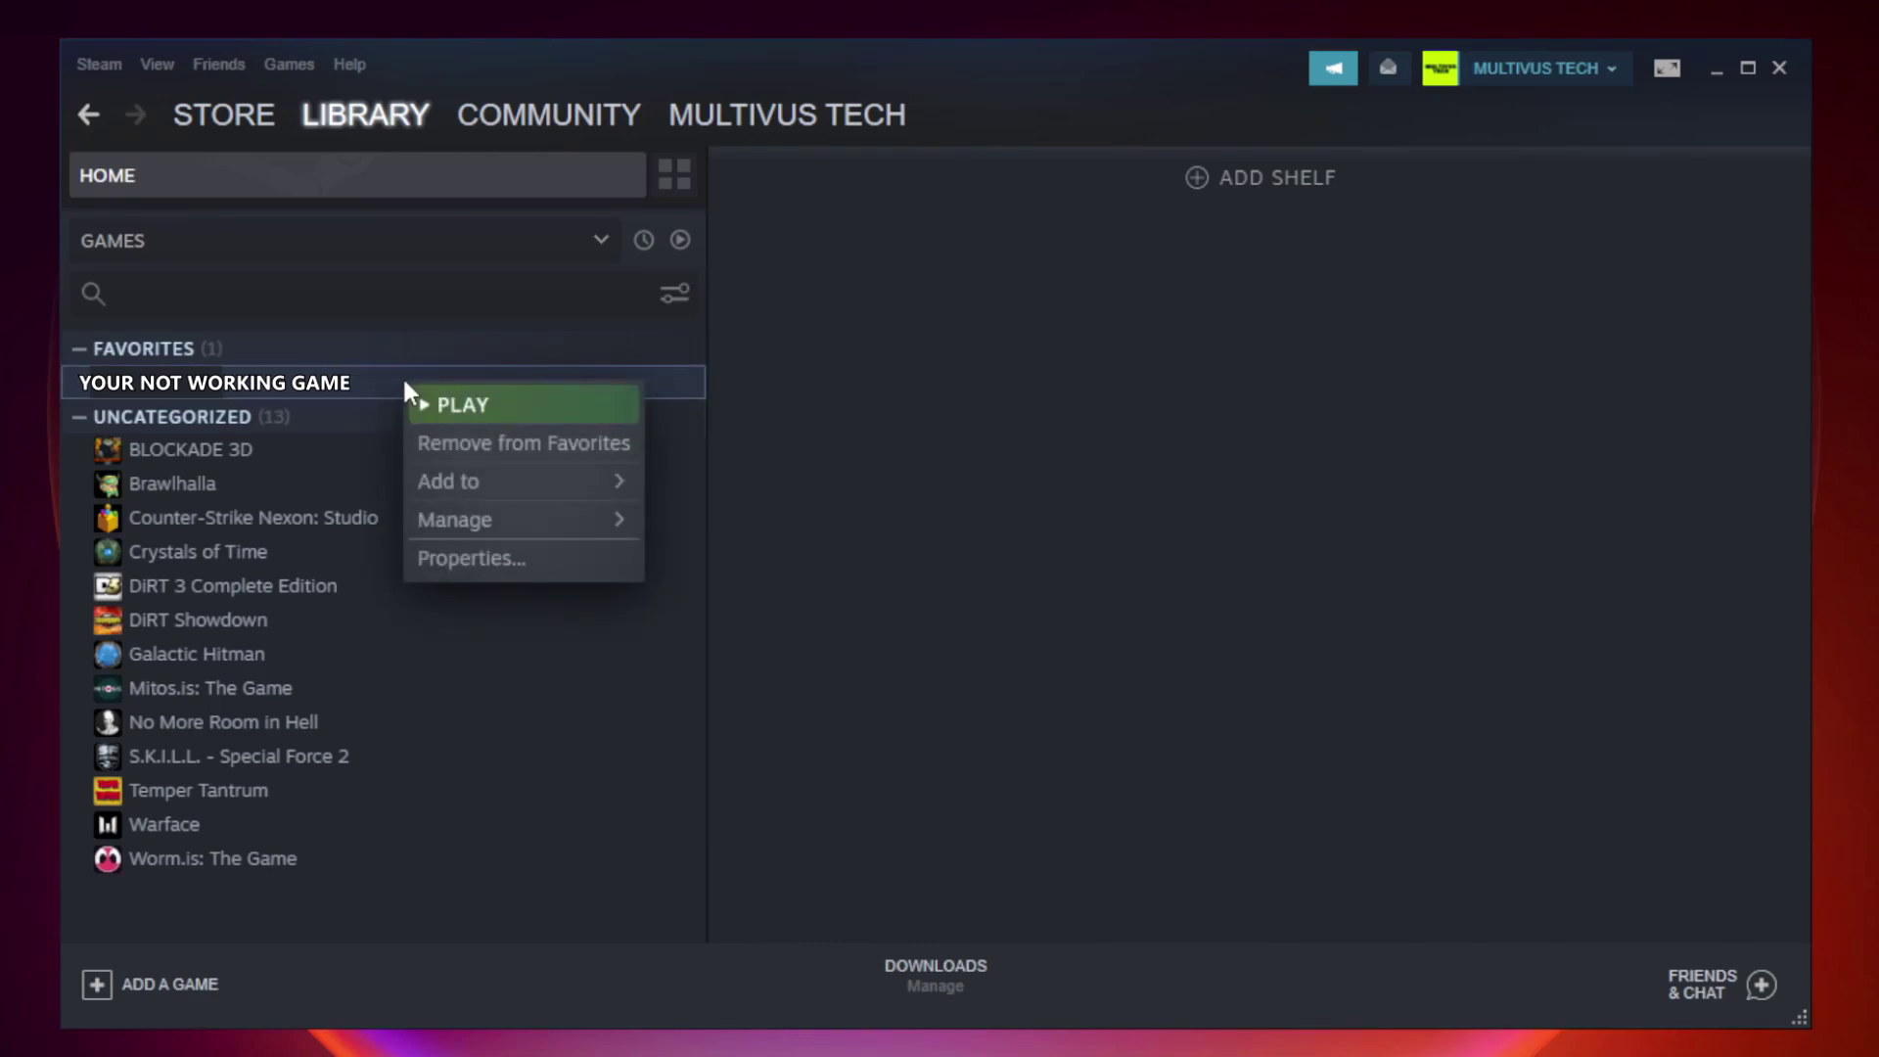
# Step: Verify the integrity of the game's local files from Properties, validating all 9192 files
pyautogui.click(517, 557)
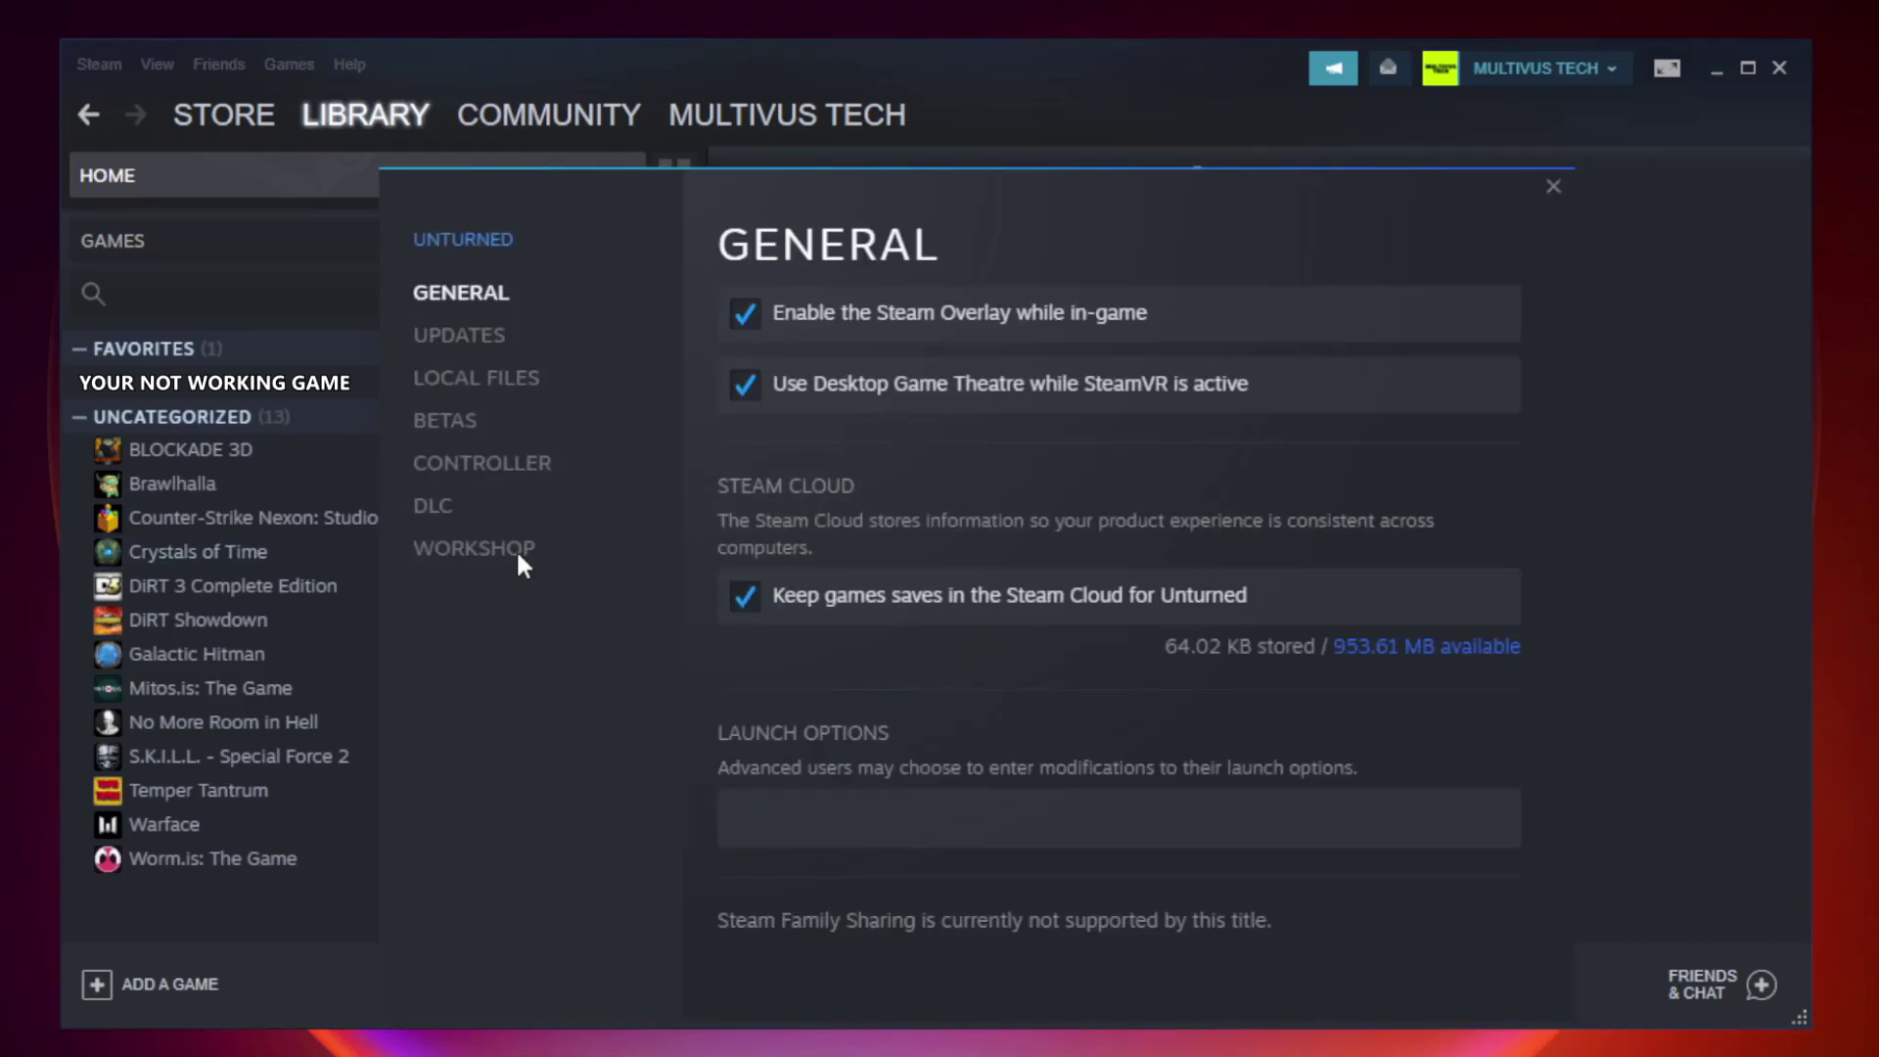
pyautogui.click(499, 387)
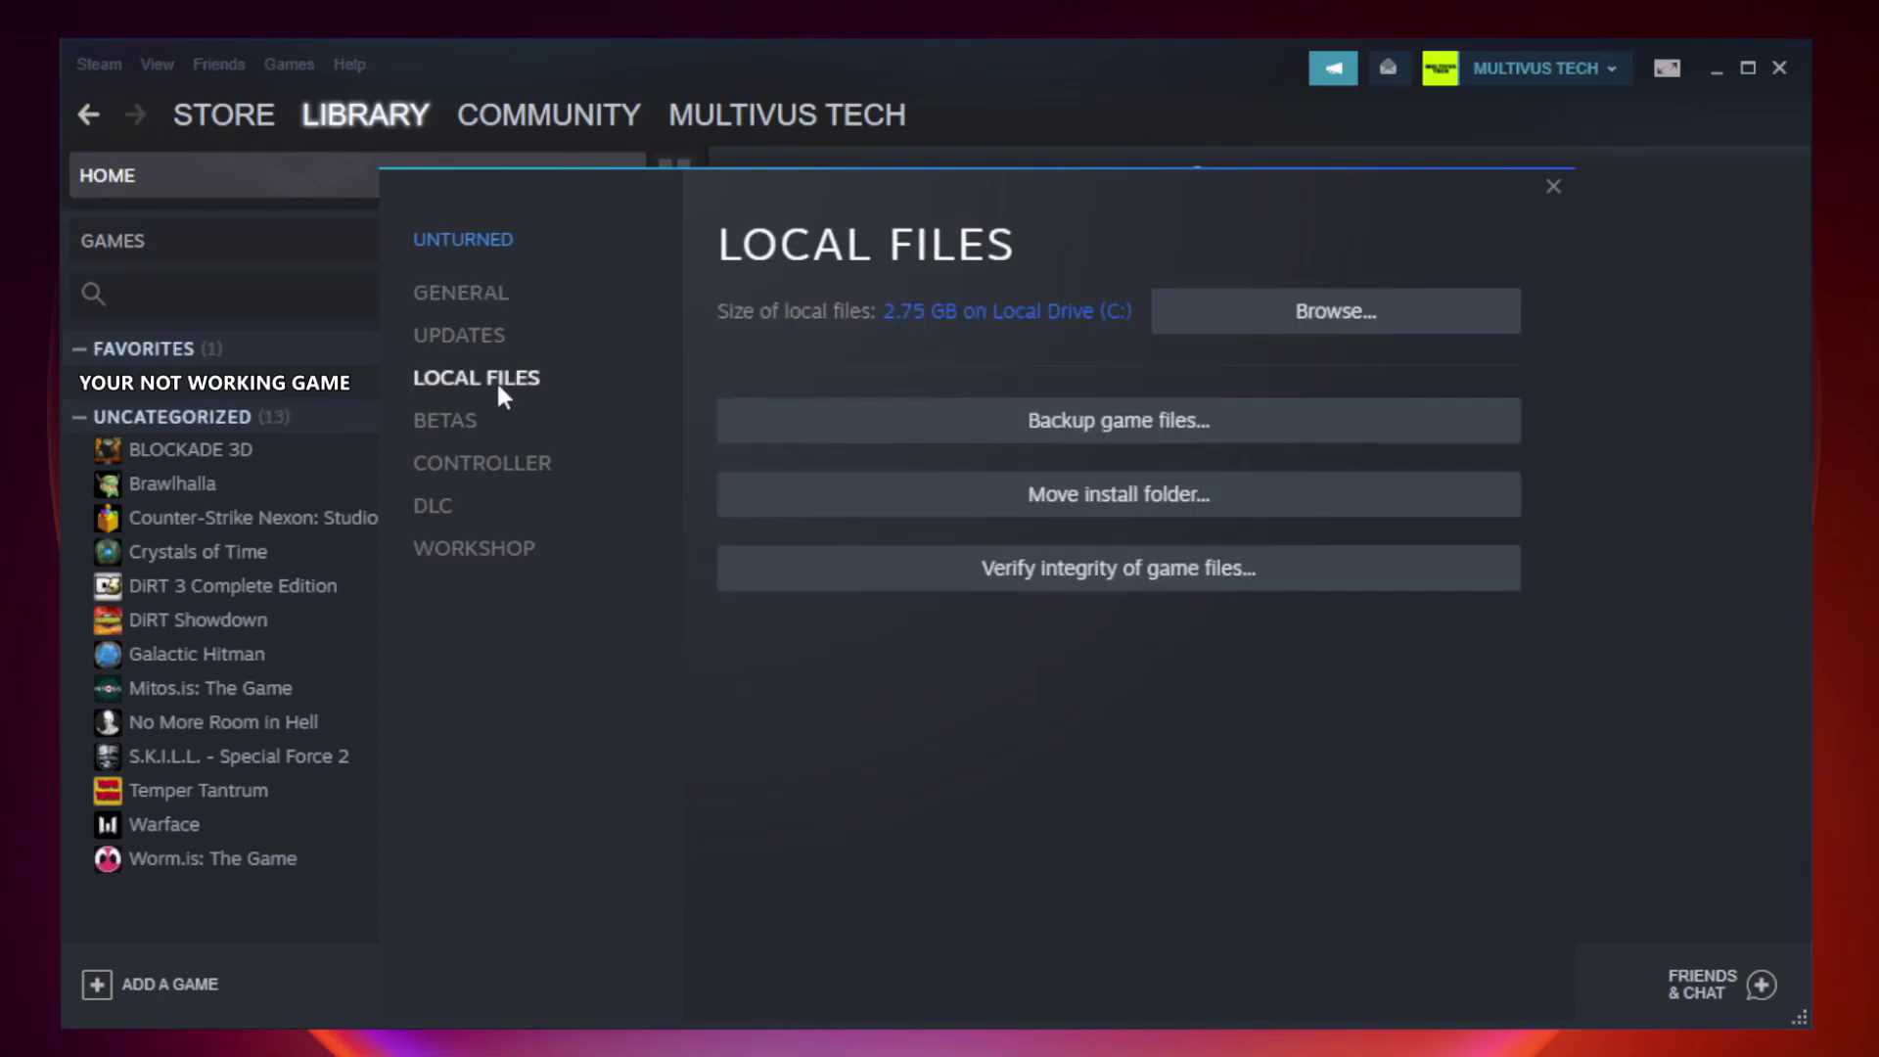
pyautogui.click(1138, 577)
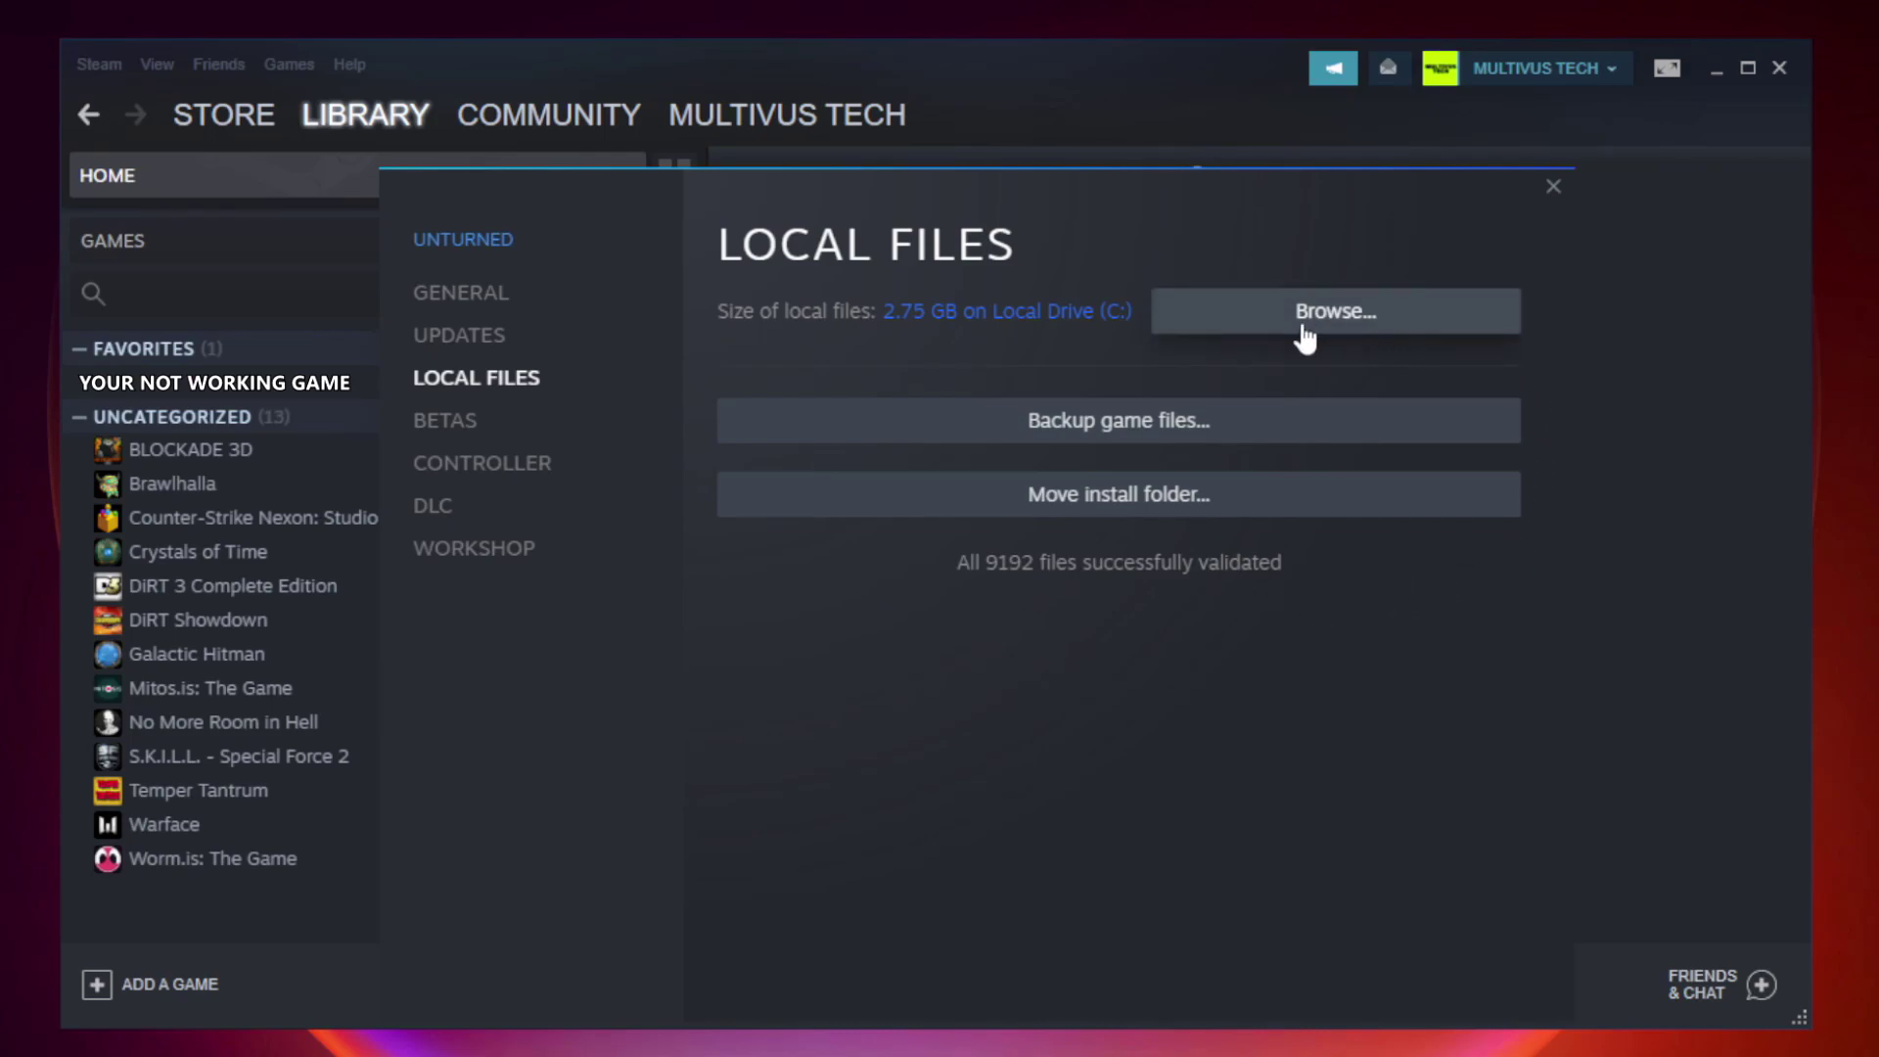
# Step: Open the game's install folder and bring up Properties for the YOUR NOT WORKING GAME shortcut
pyautogui.click(1344, 338)
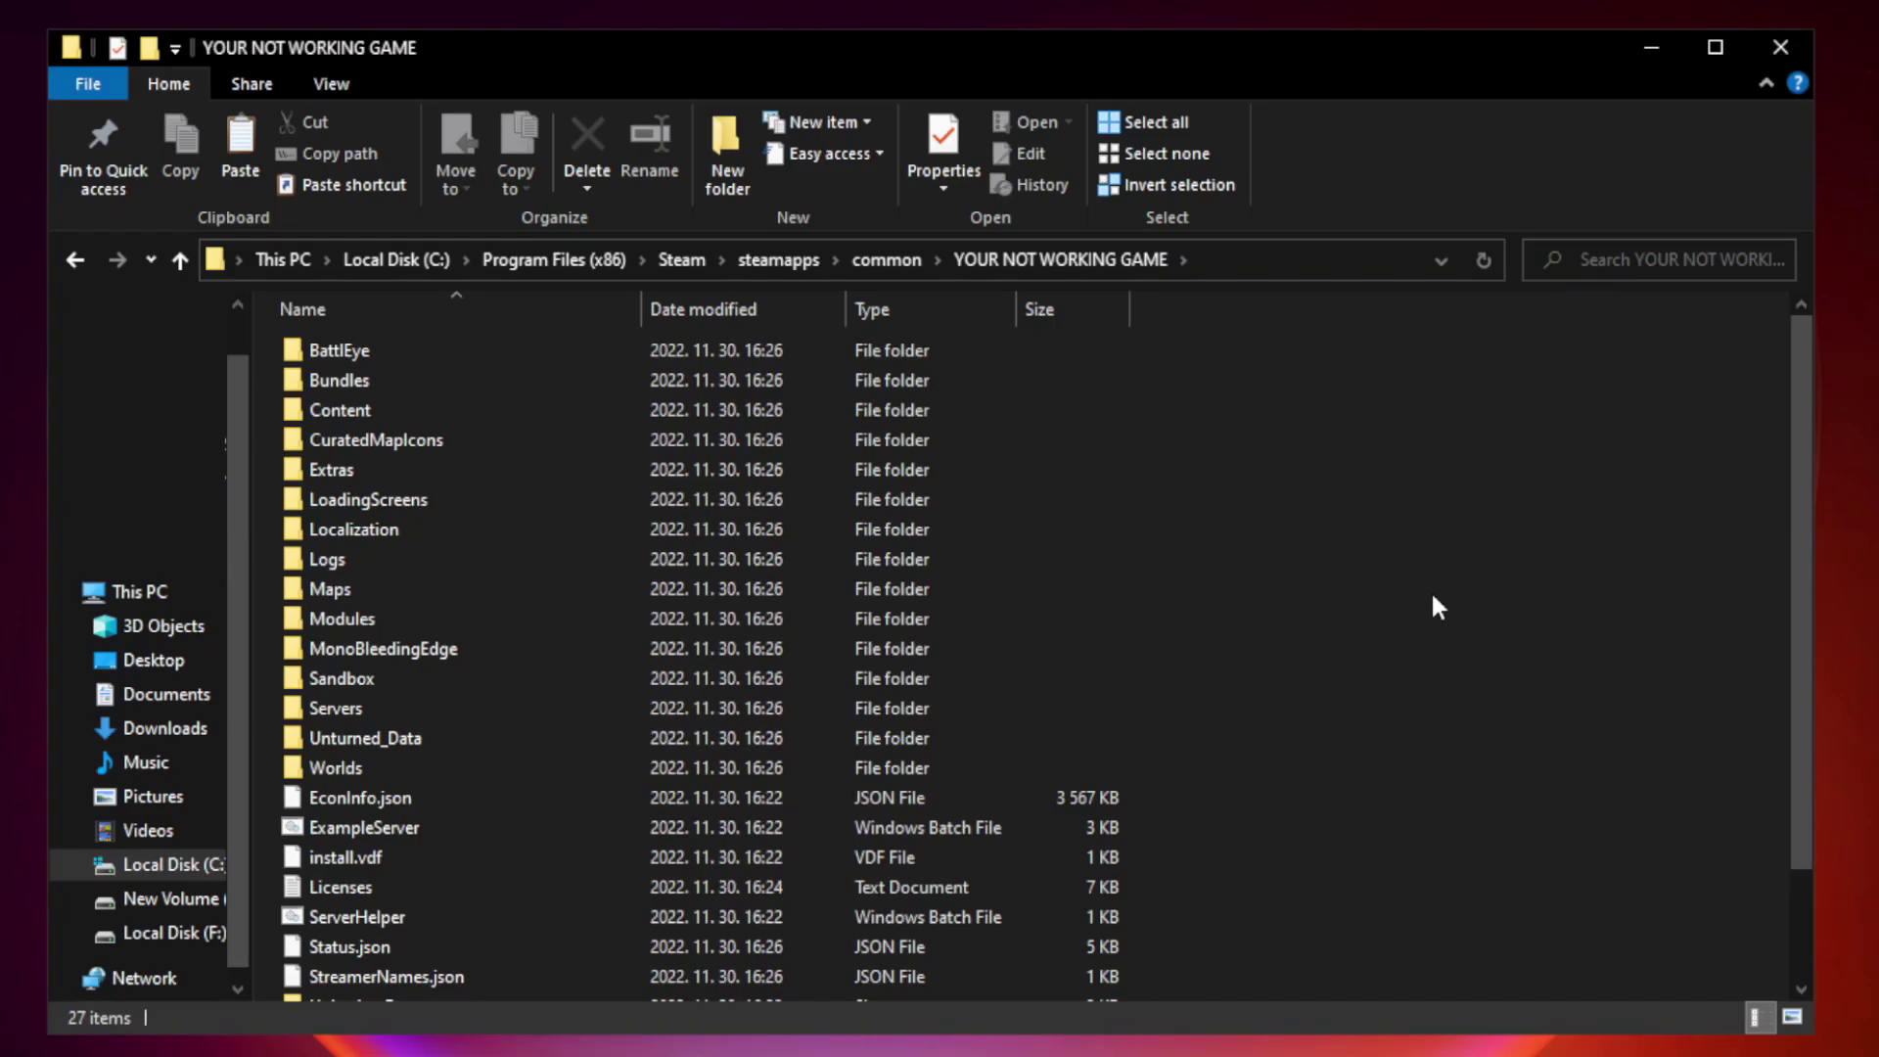
pyautogui.moveTo(1803, 513); pyautogui.dragTo(1804, 674)
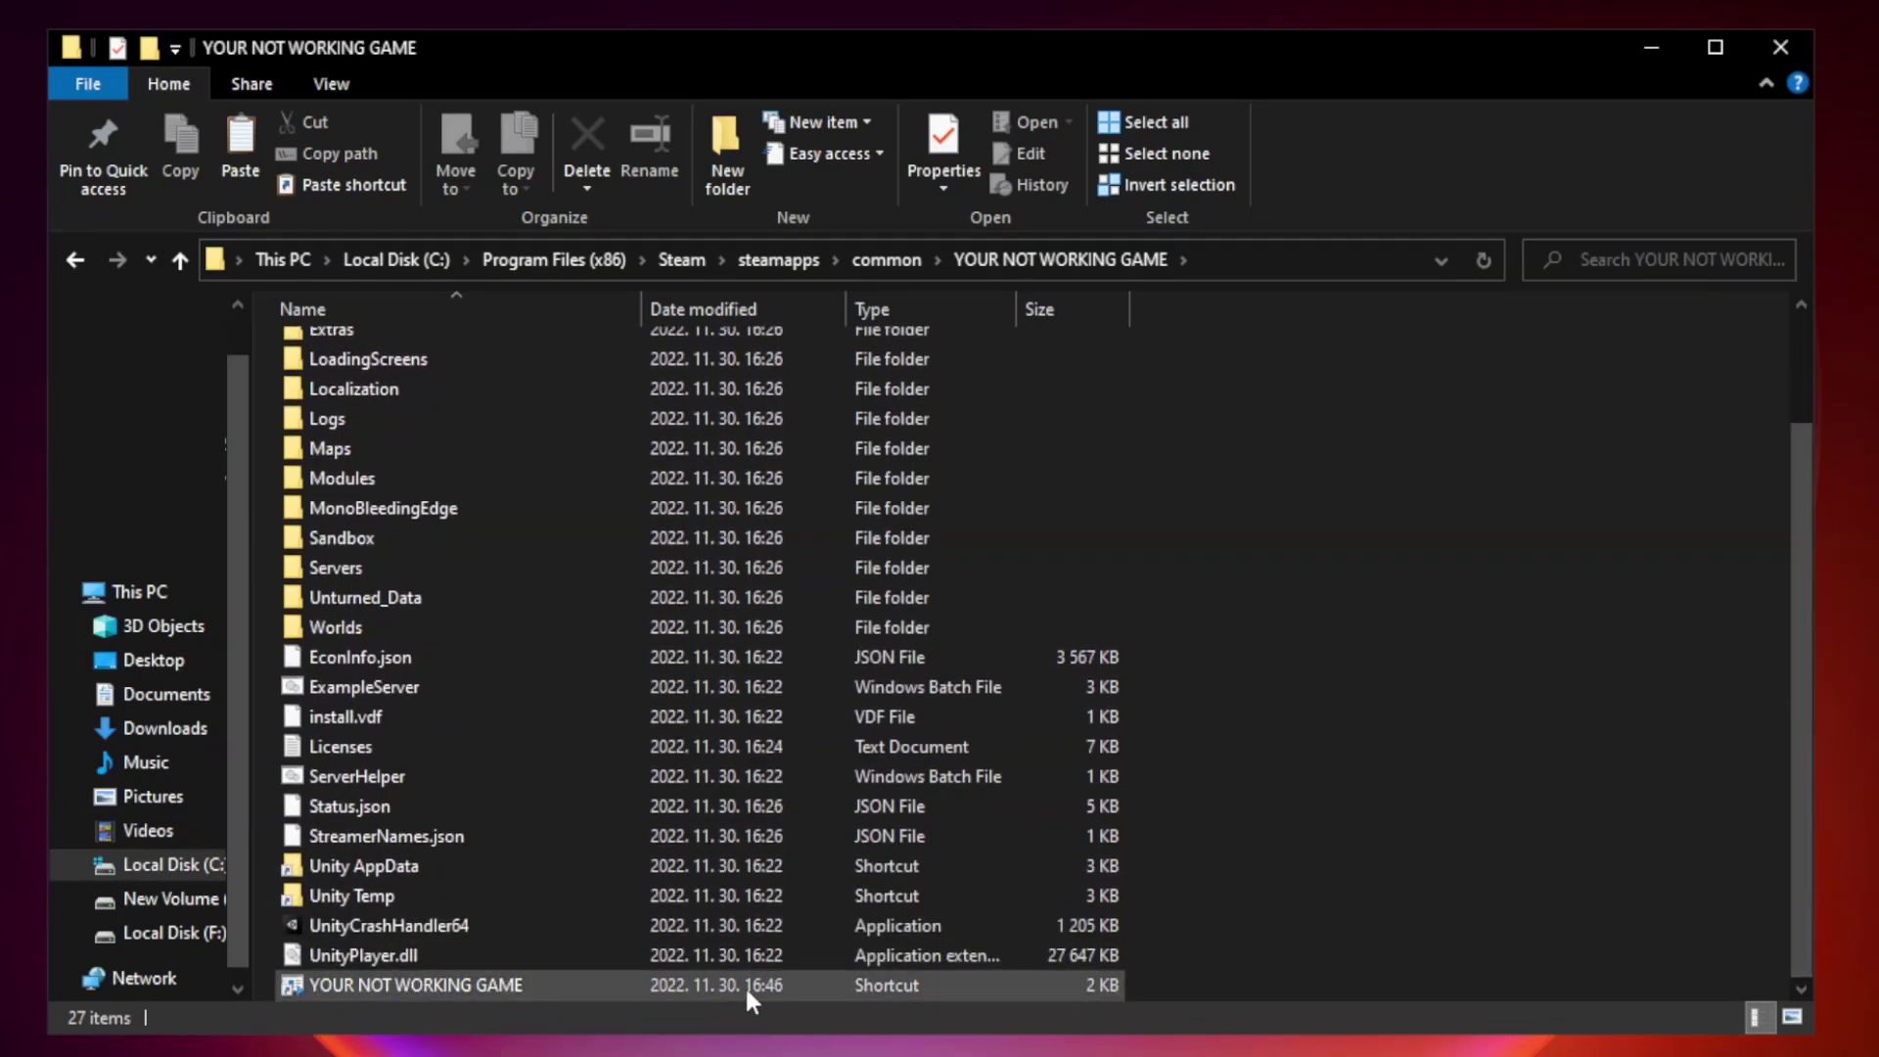
pyautogui.click(650, 990)
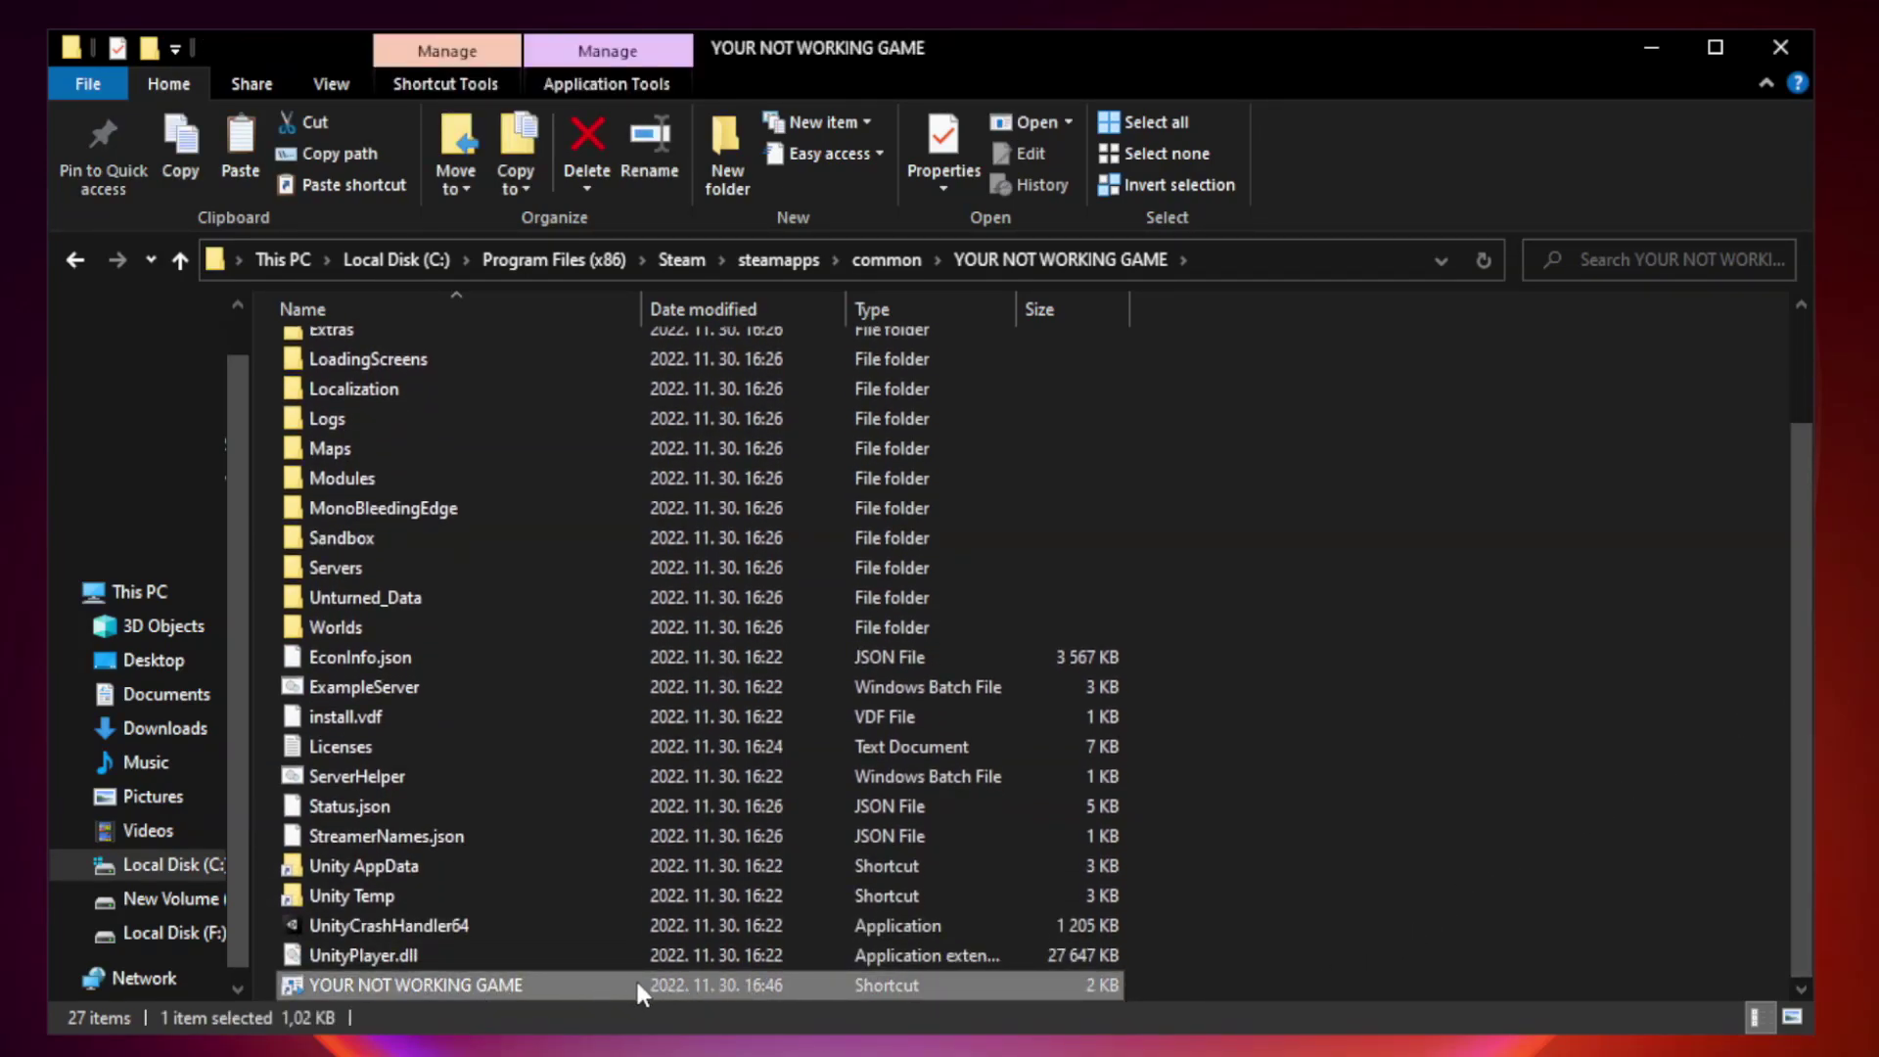
pyautogui.rightClick(637, 991)
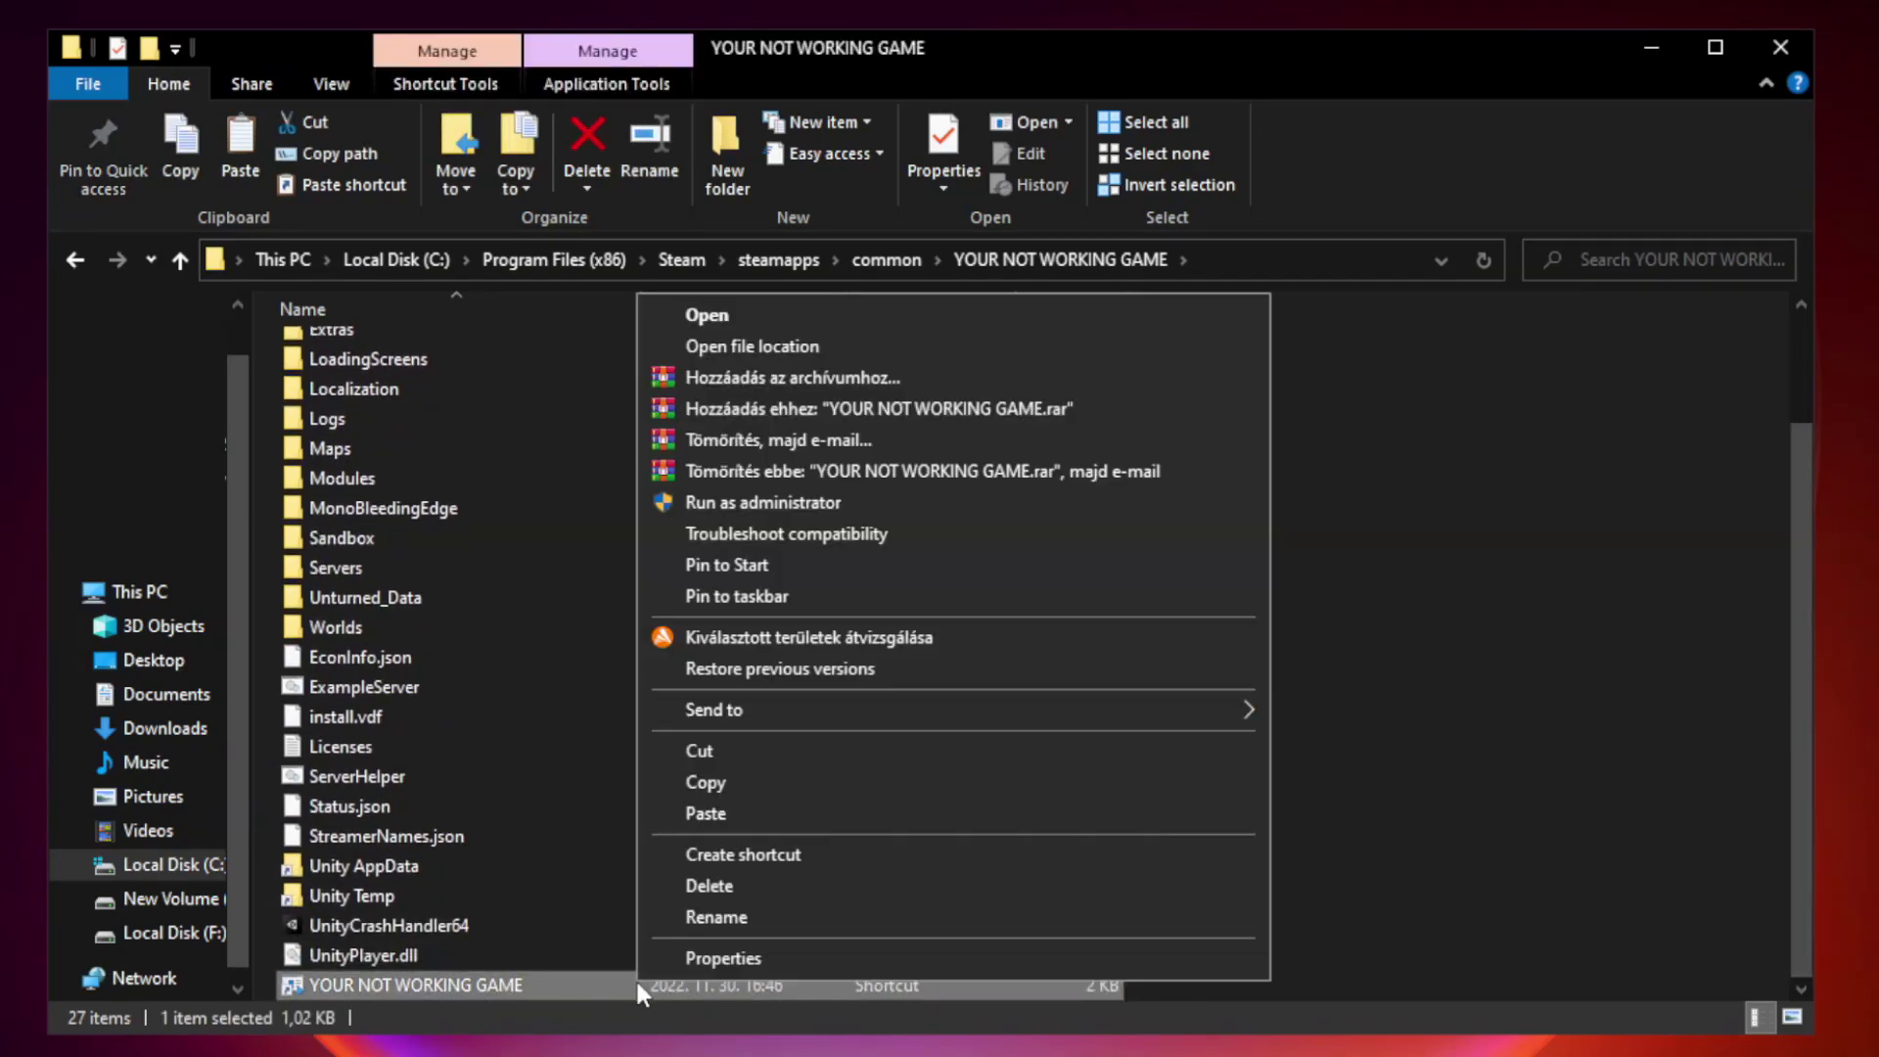
pyautogui.click(946, 964)
# Step: Set the shortcut to Windows 8 compatibility mode, administrator, fullscreen optimizations disabled, and apply
pyautogui.moveTo(935, 518); pyautogui.dragTo(933, 213)
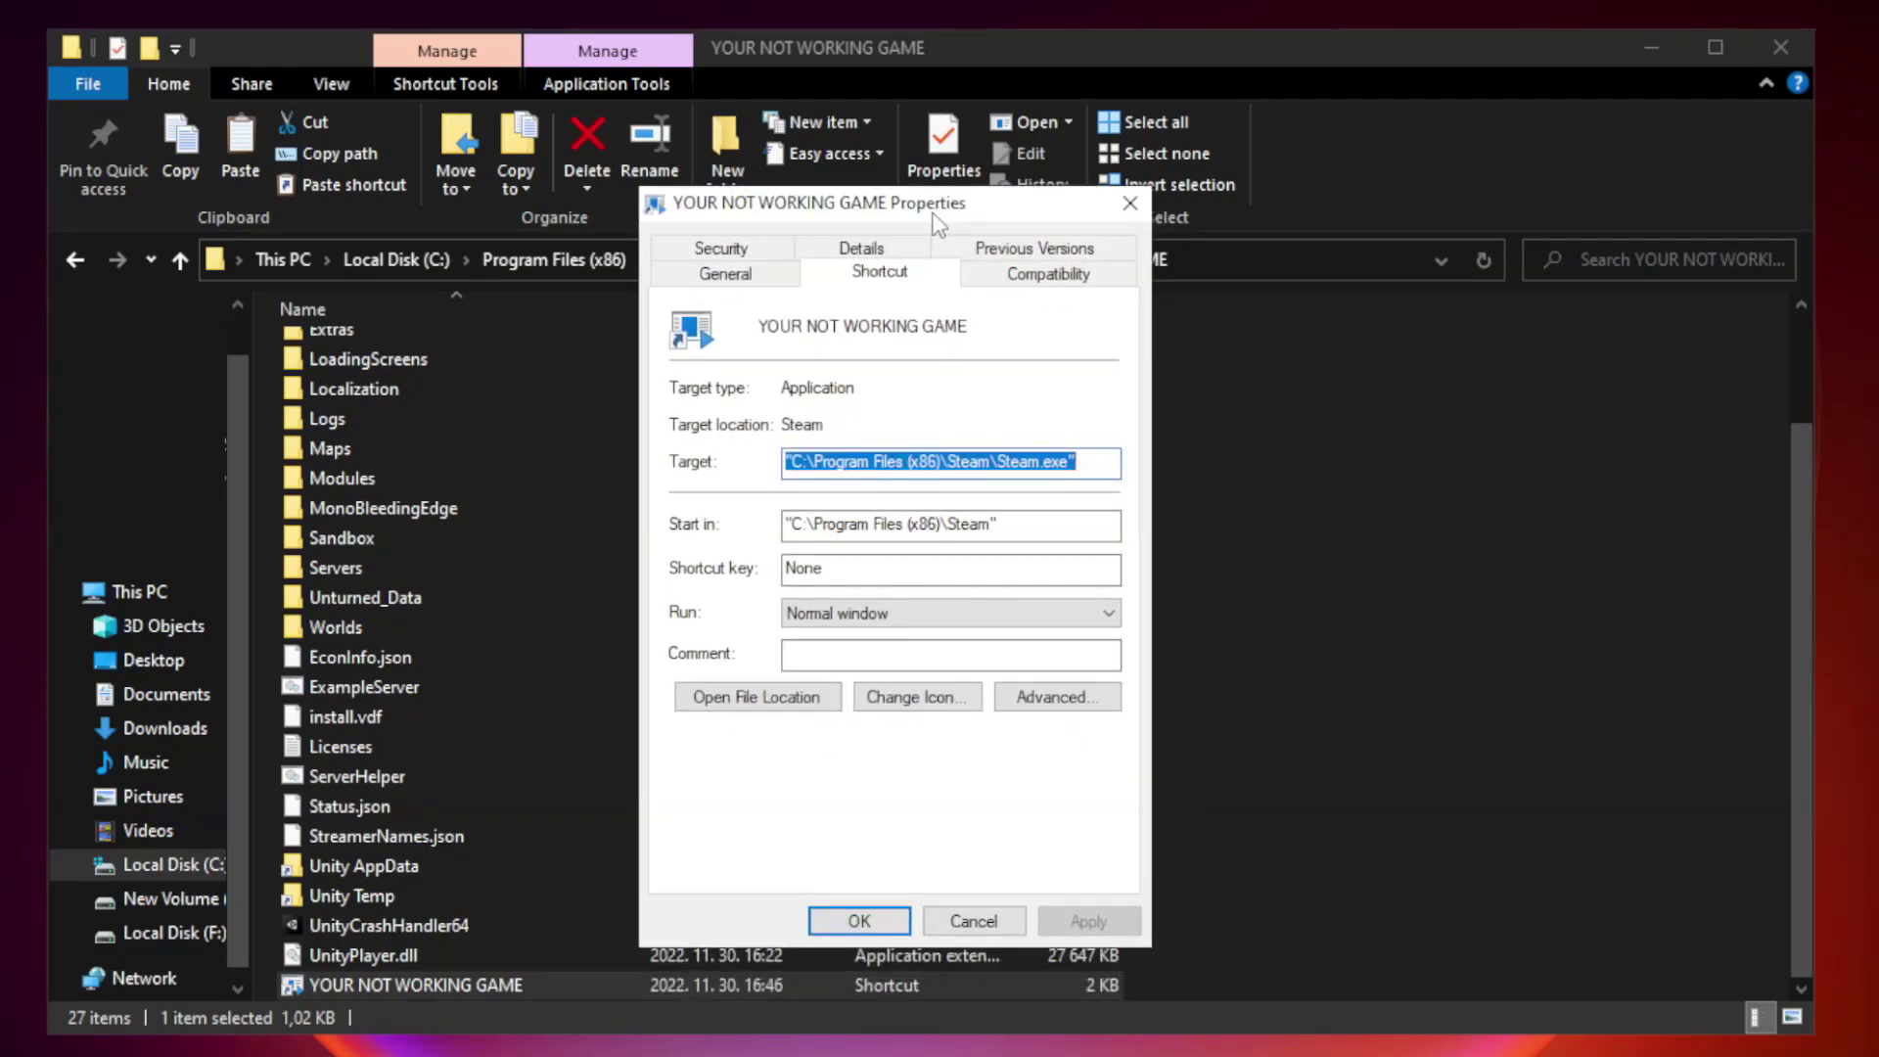
pyautogui.click(1042, 279)
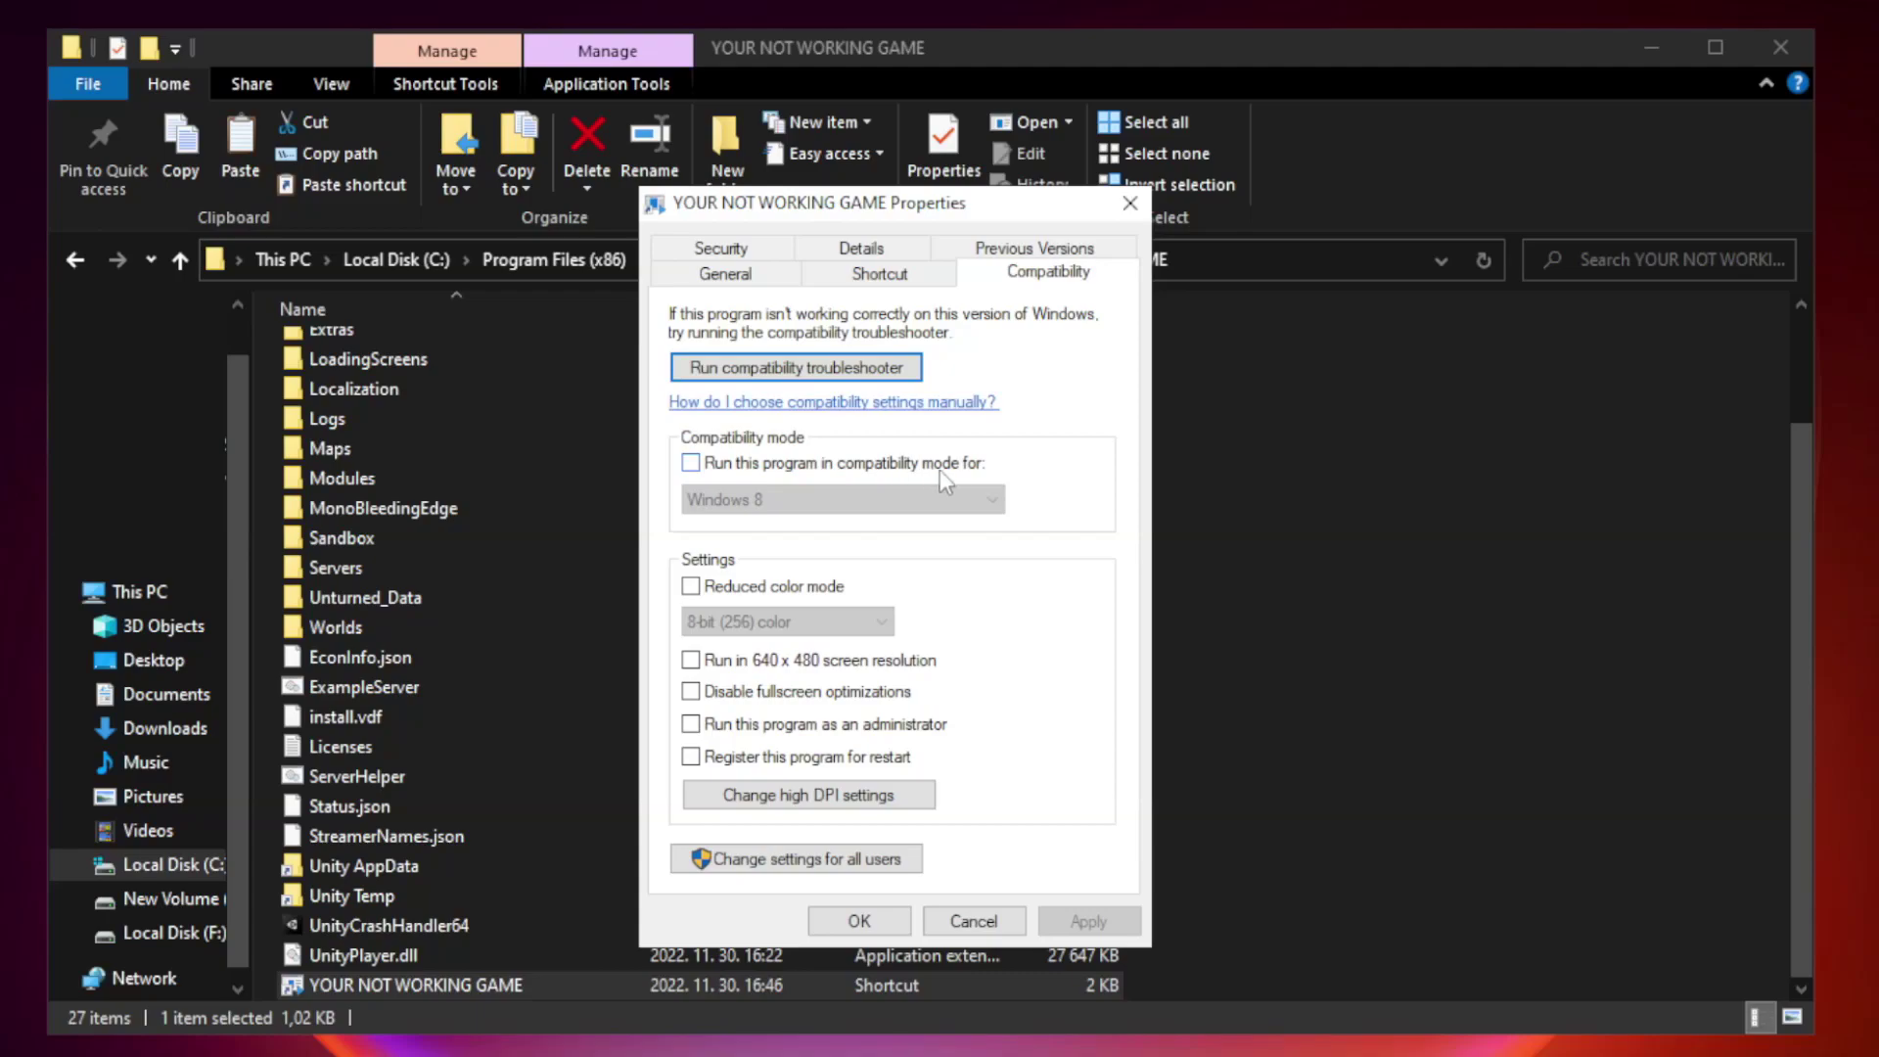
pyautogui.click(747, 468)
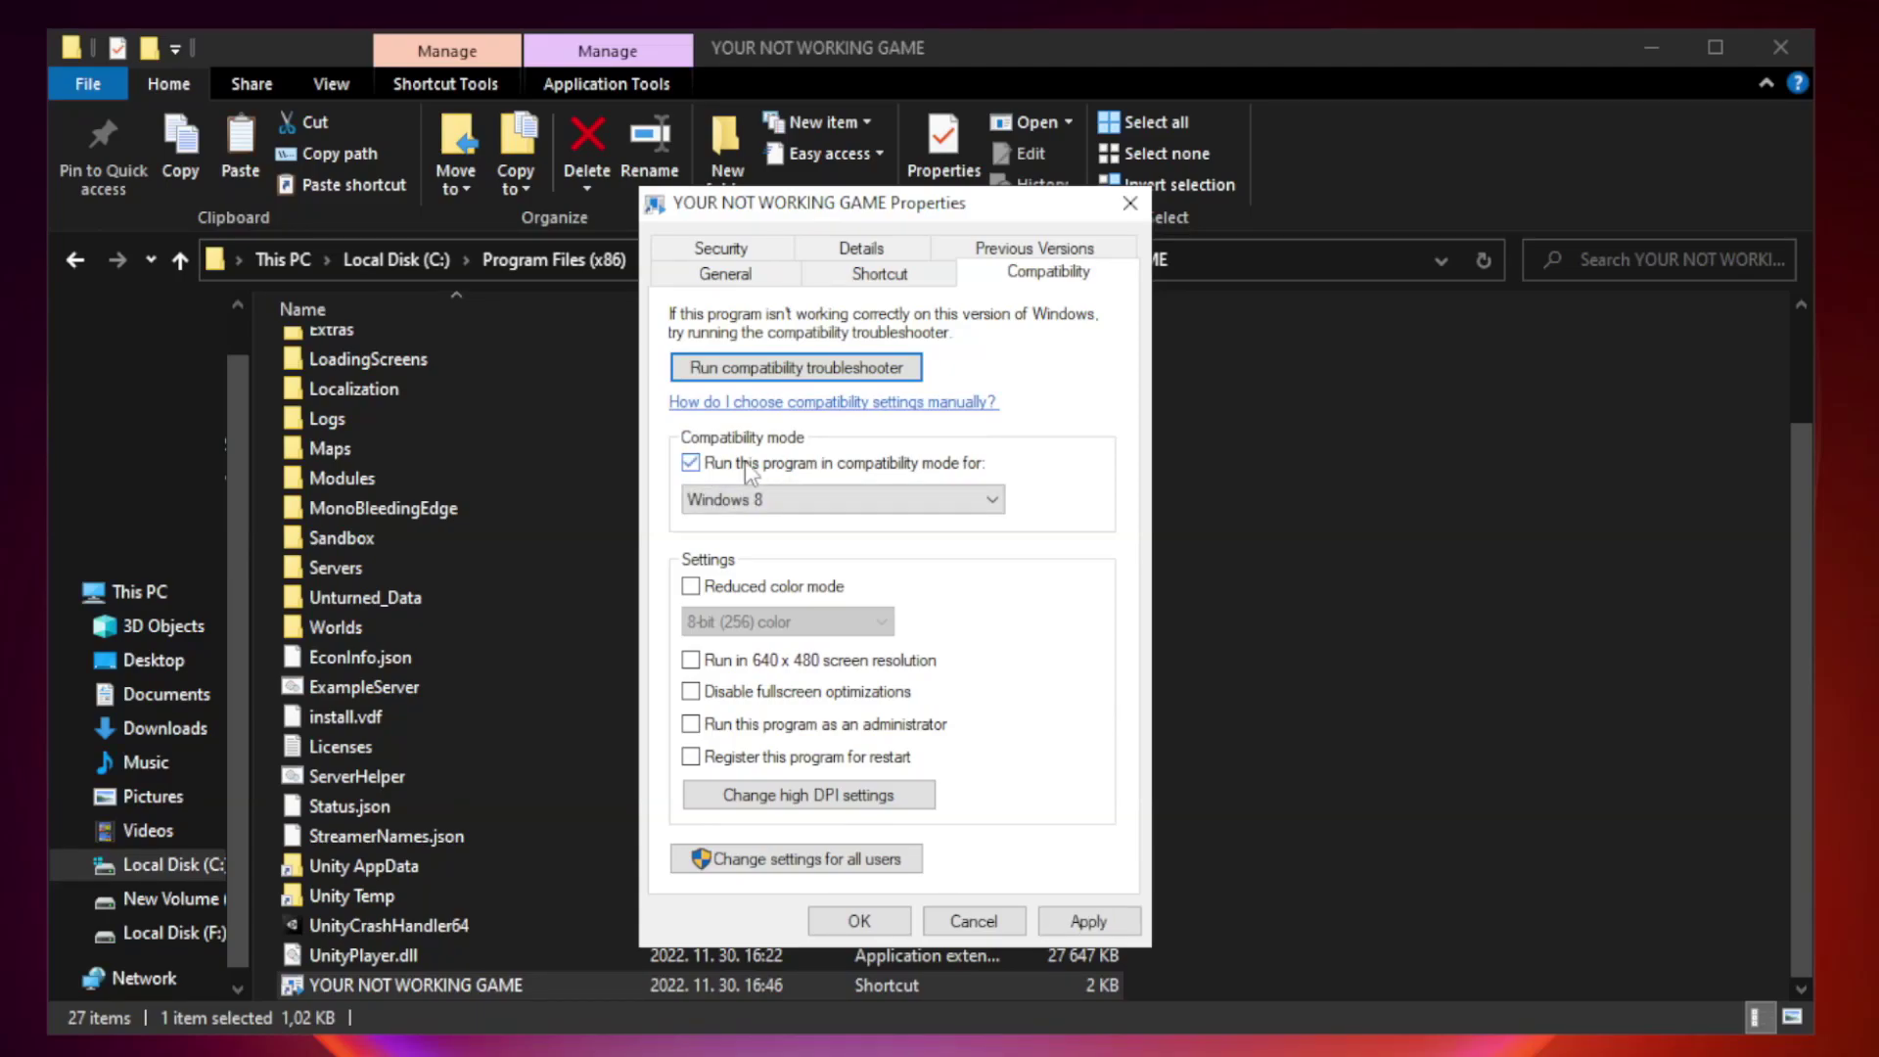
pyautogui.click(841, 500)
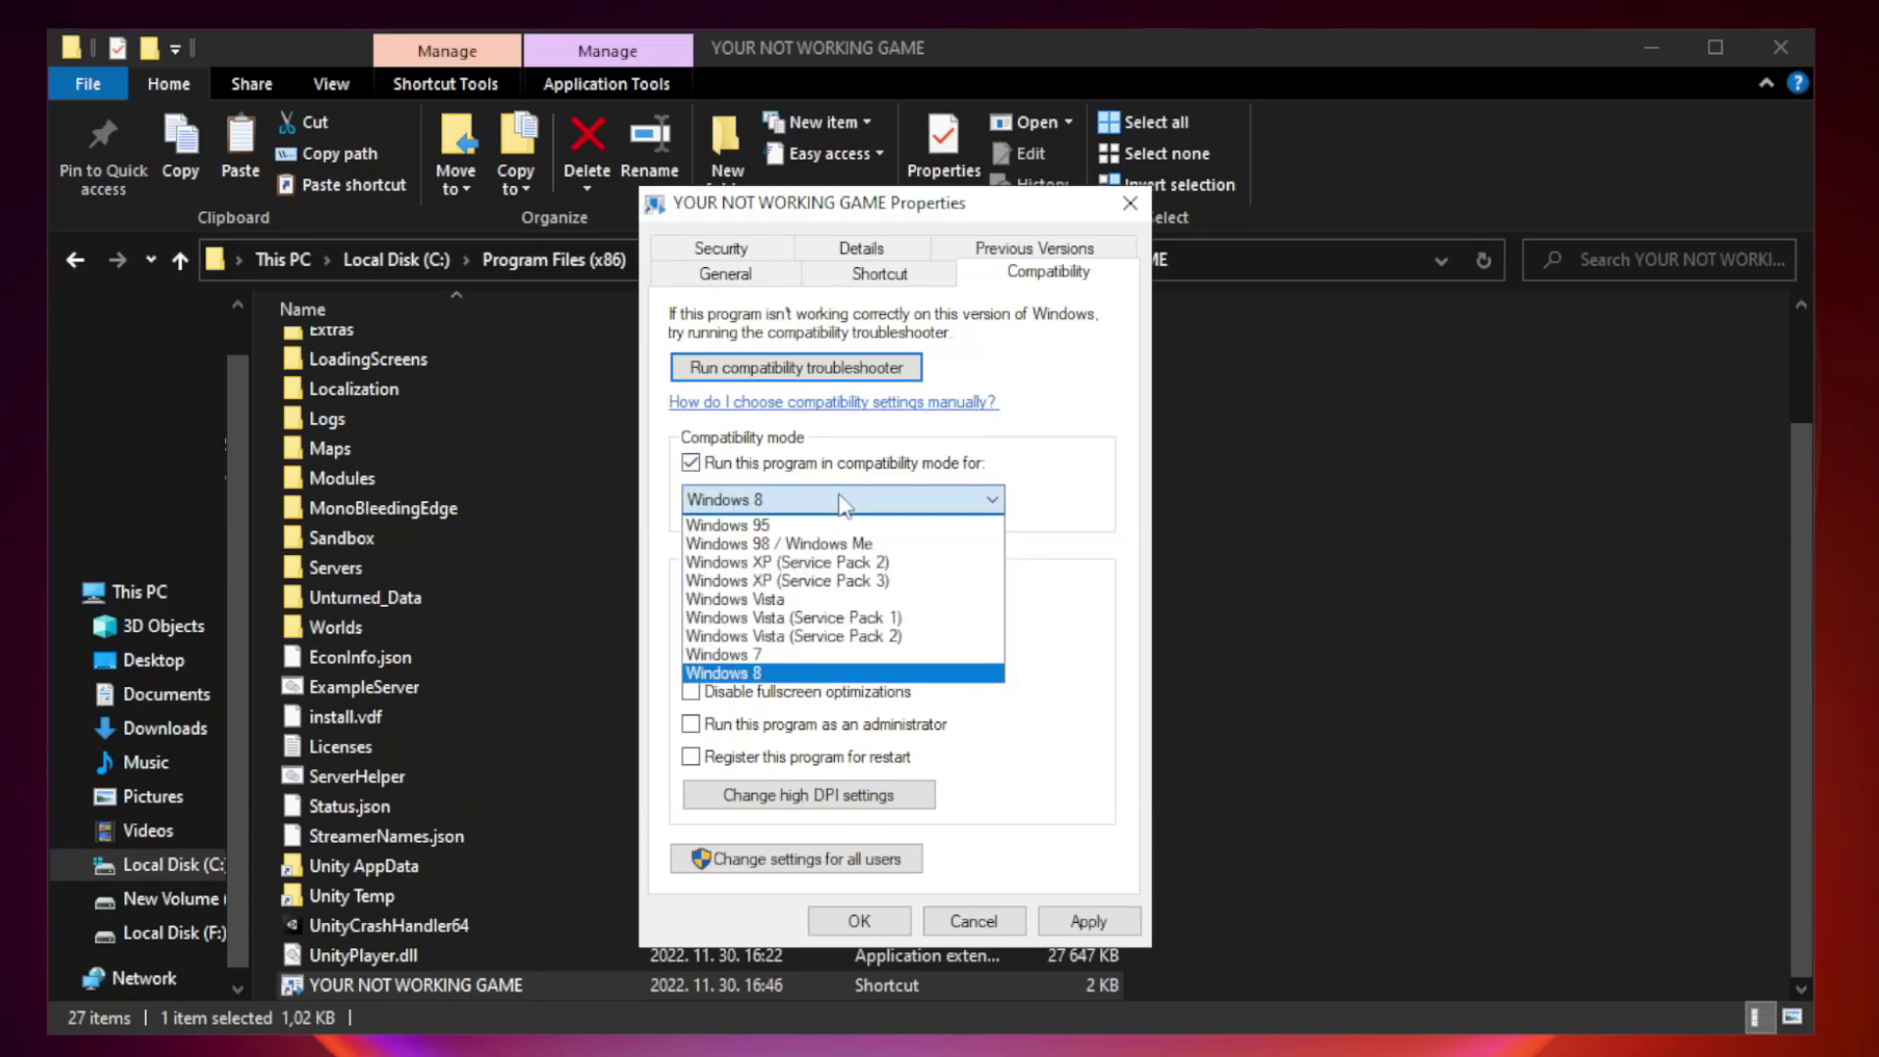
pyautogui.click(795, 674)
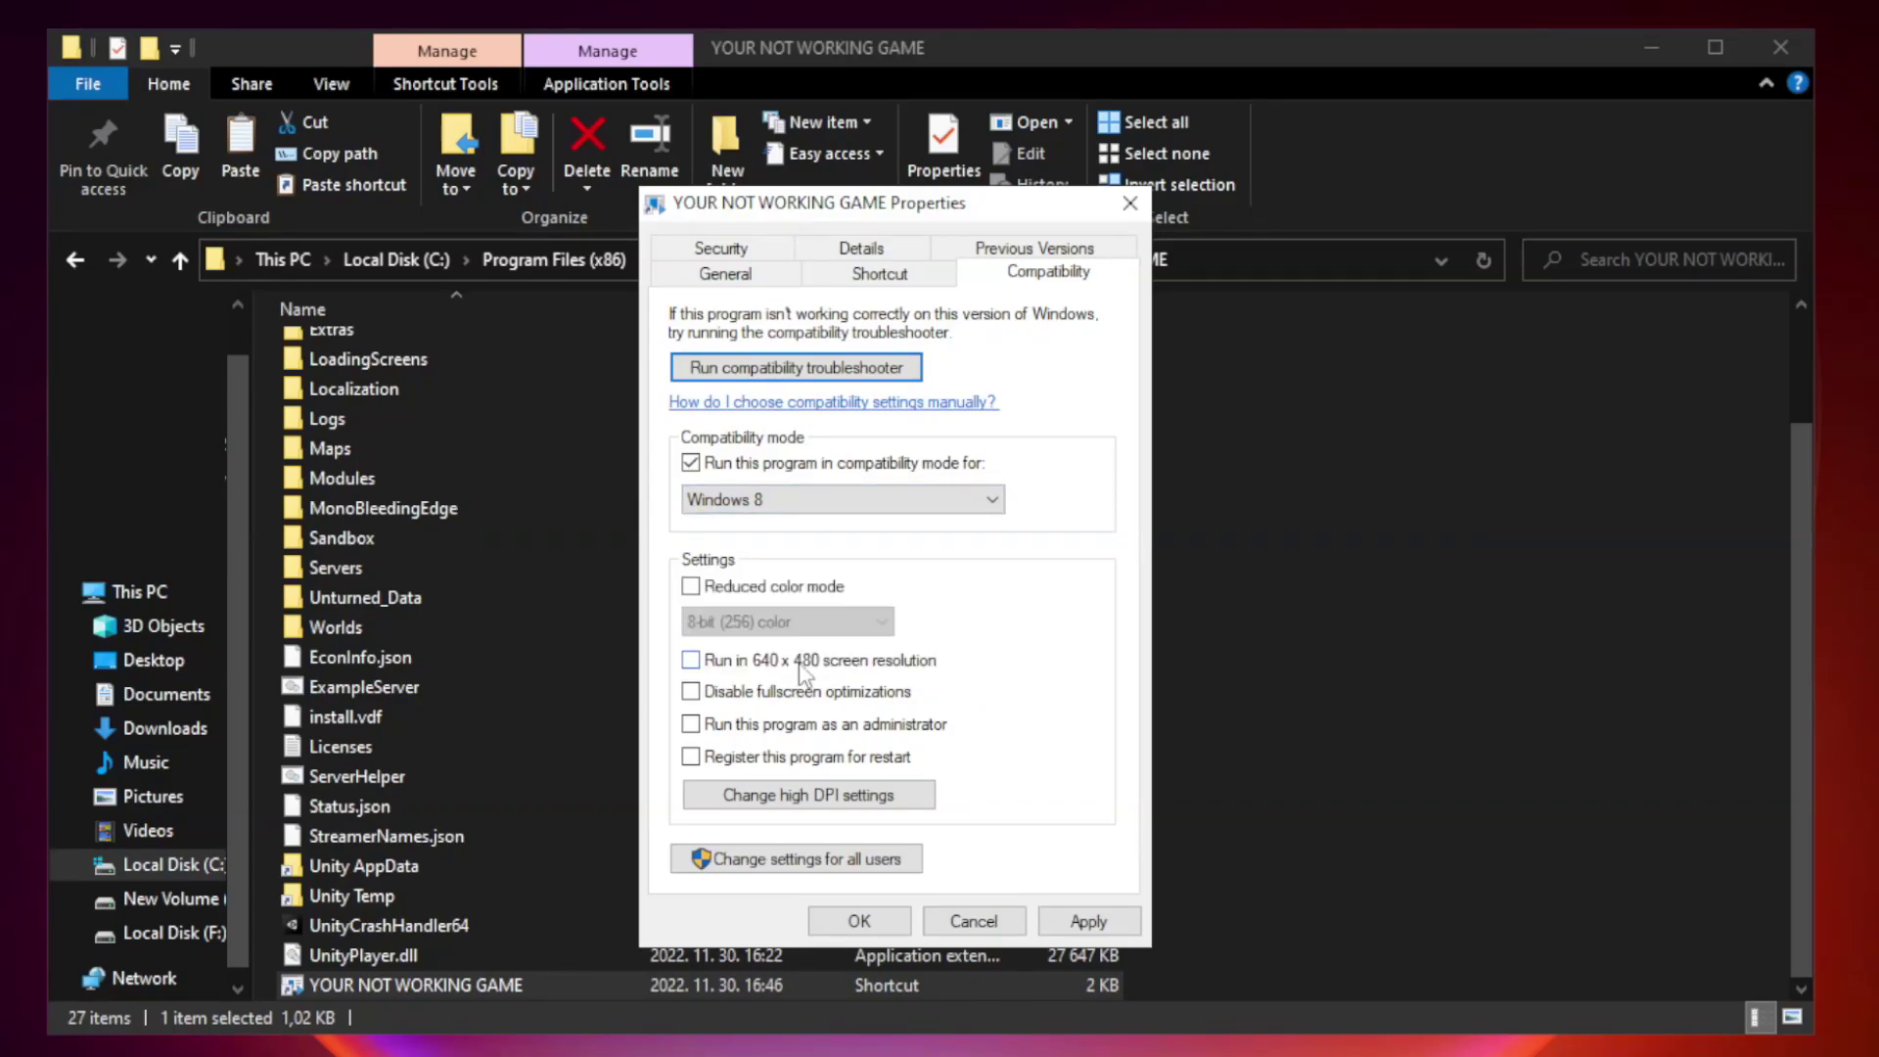
pyautogui.click(736, 694)
pyautogui.click(1082, 930)
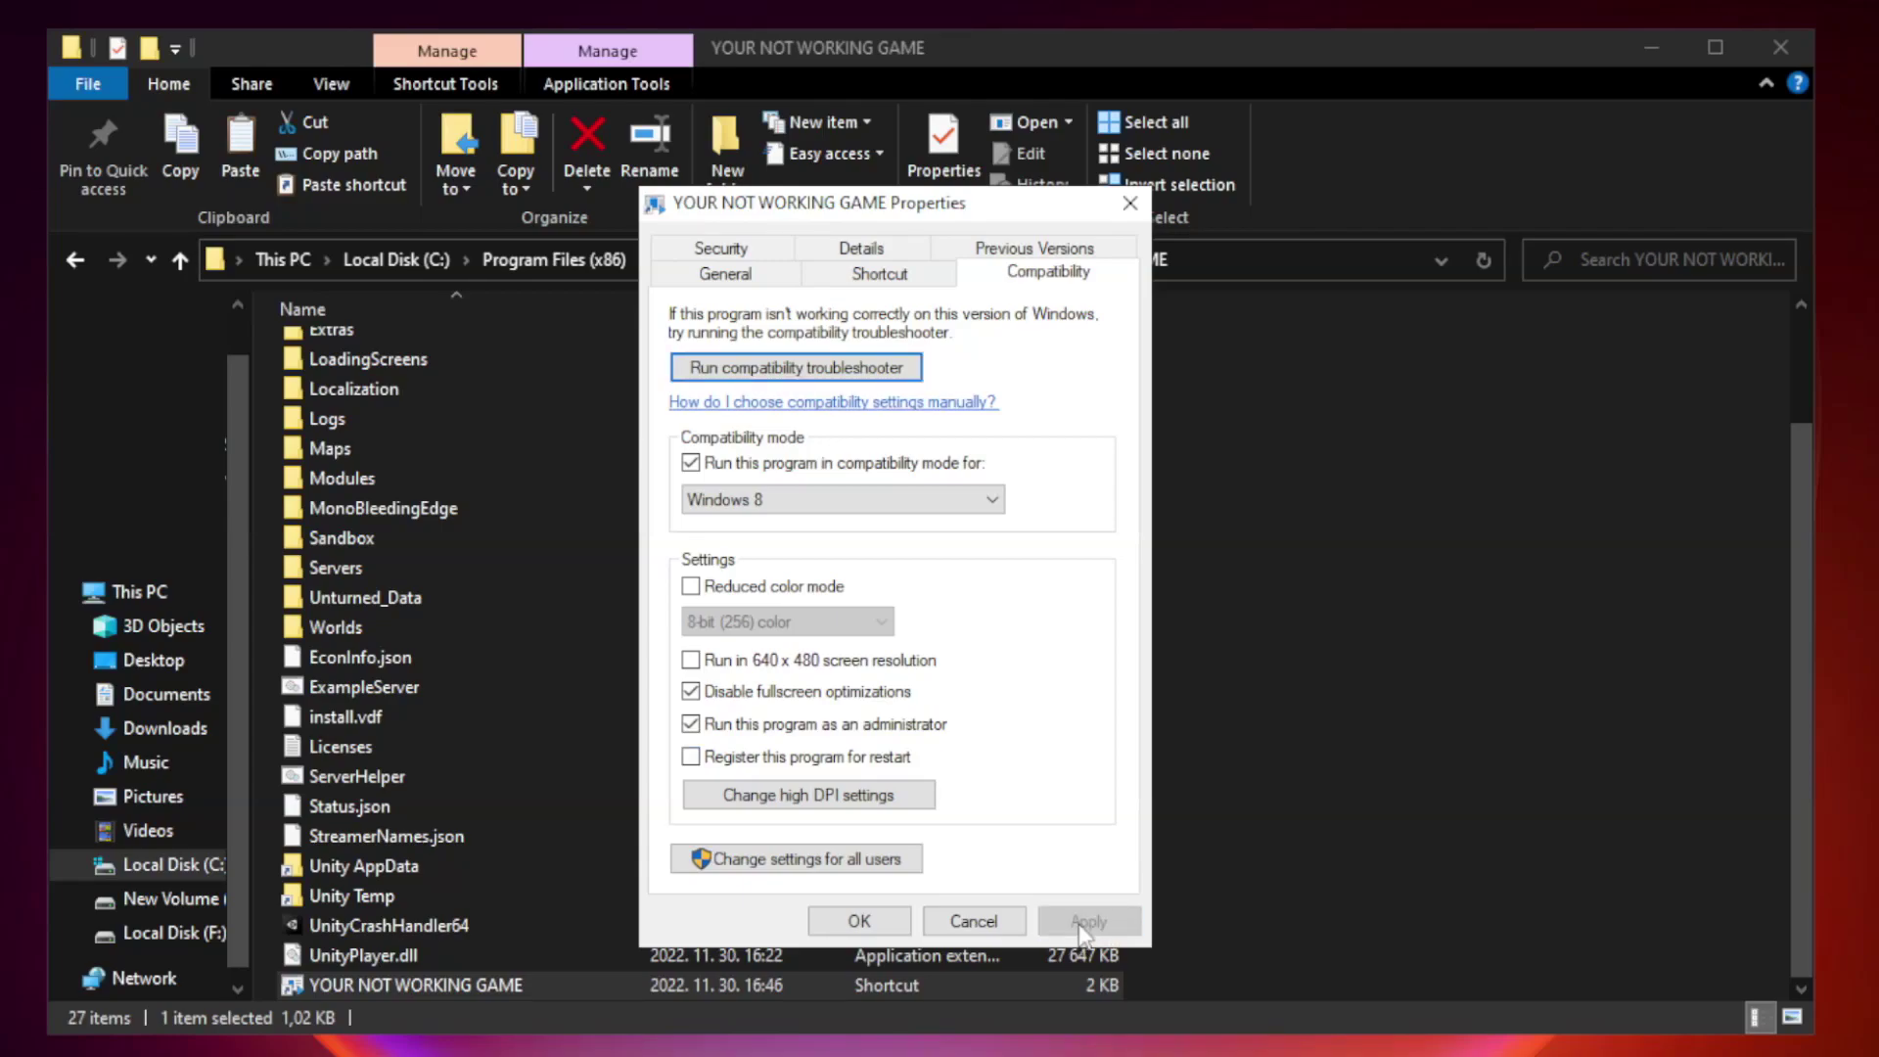
pyautogui.click(858, 922)
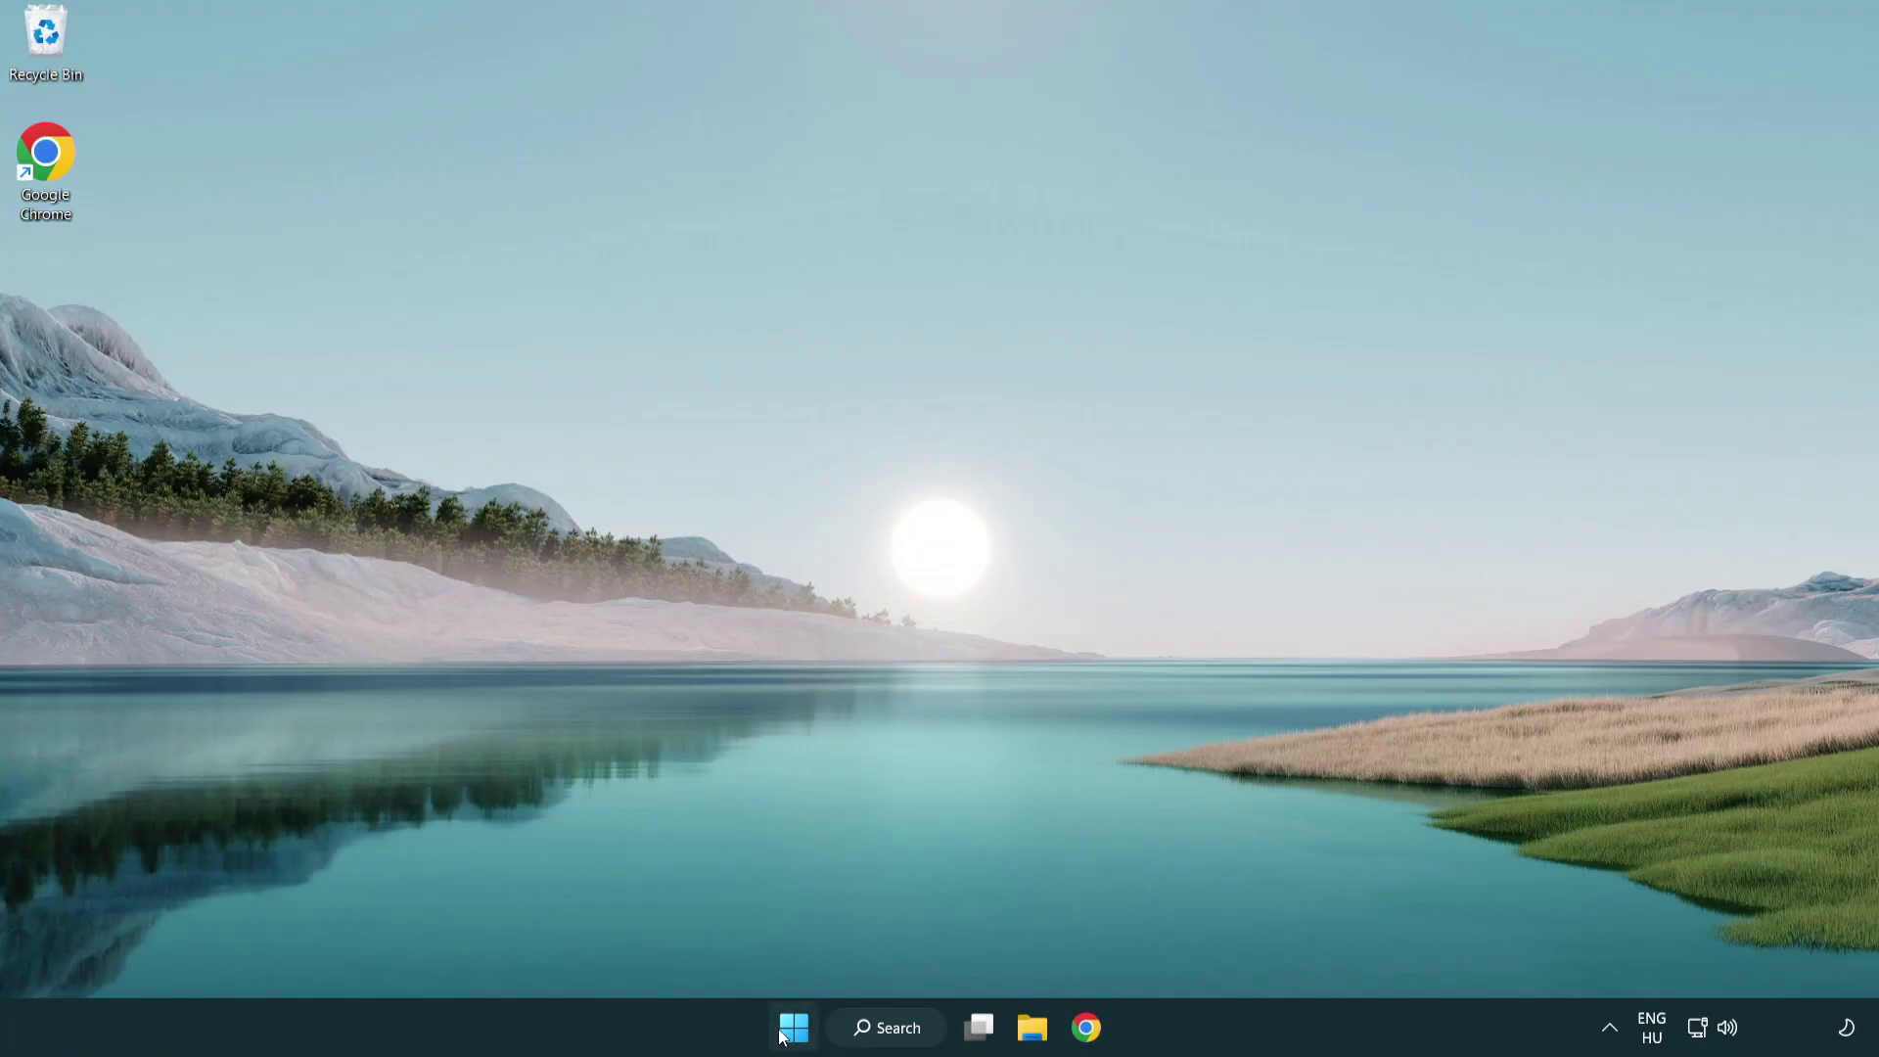
# Step: Launch Task Manager from the Start button's Win+X menu
pyautogui.rightClick(795, 1033)
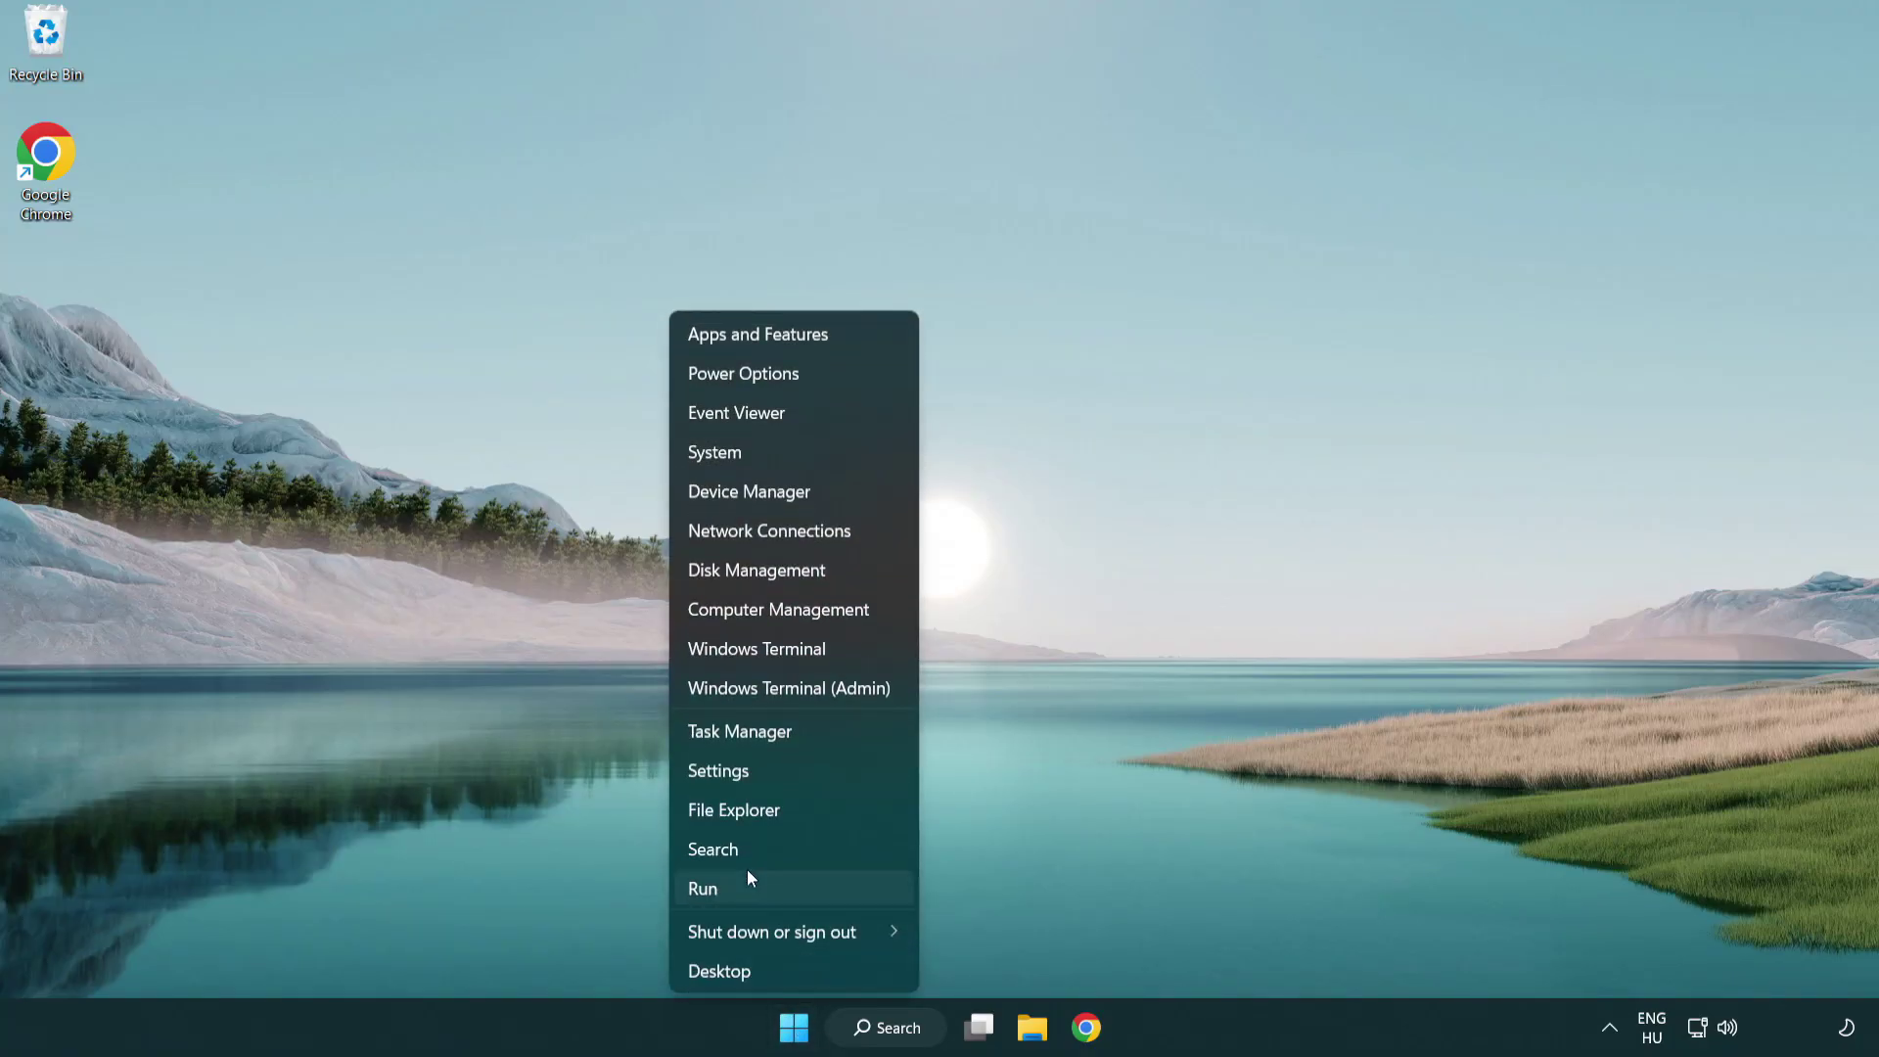
pyautogui.click(830, 741)
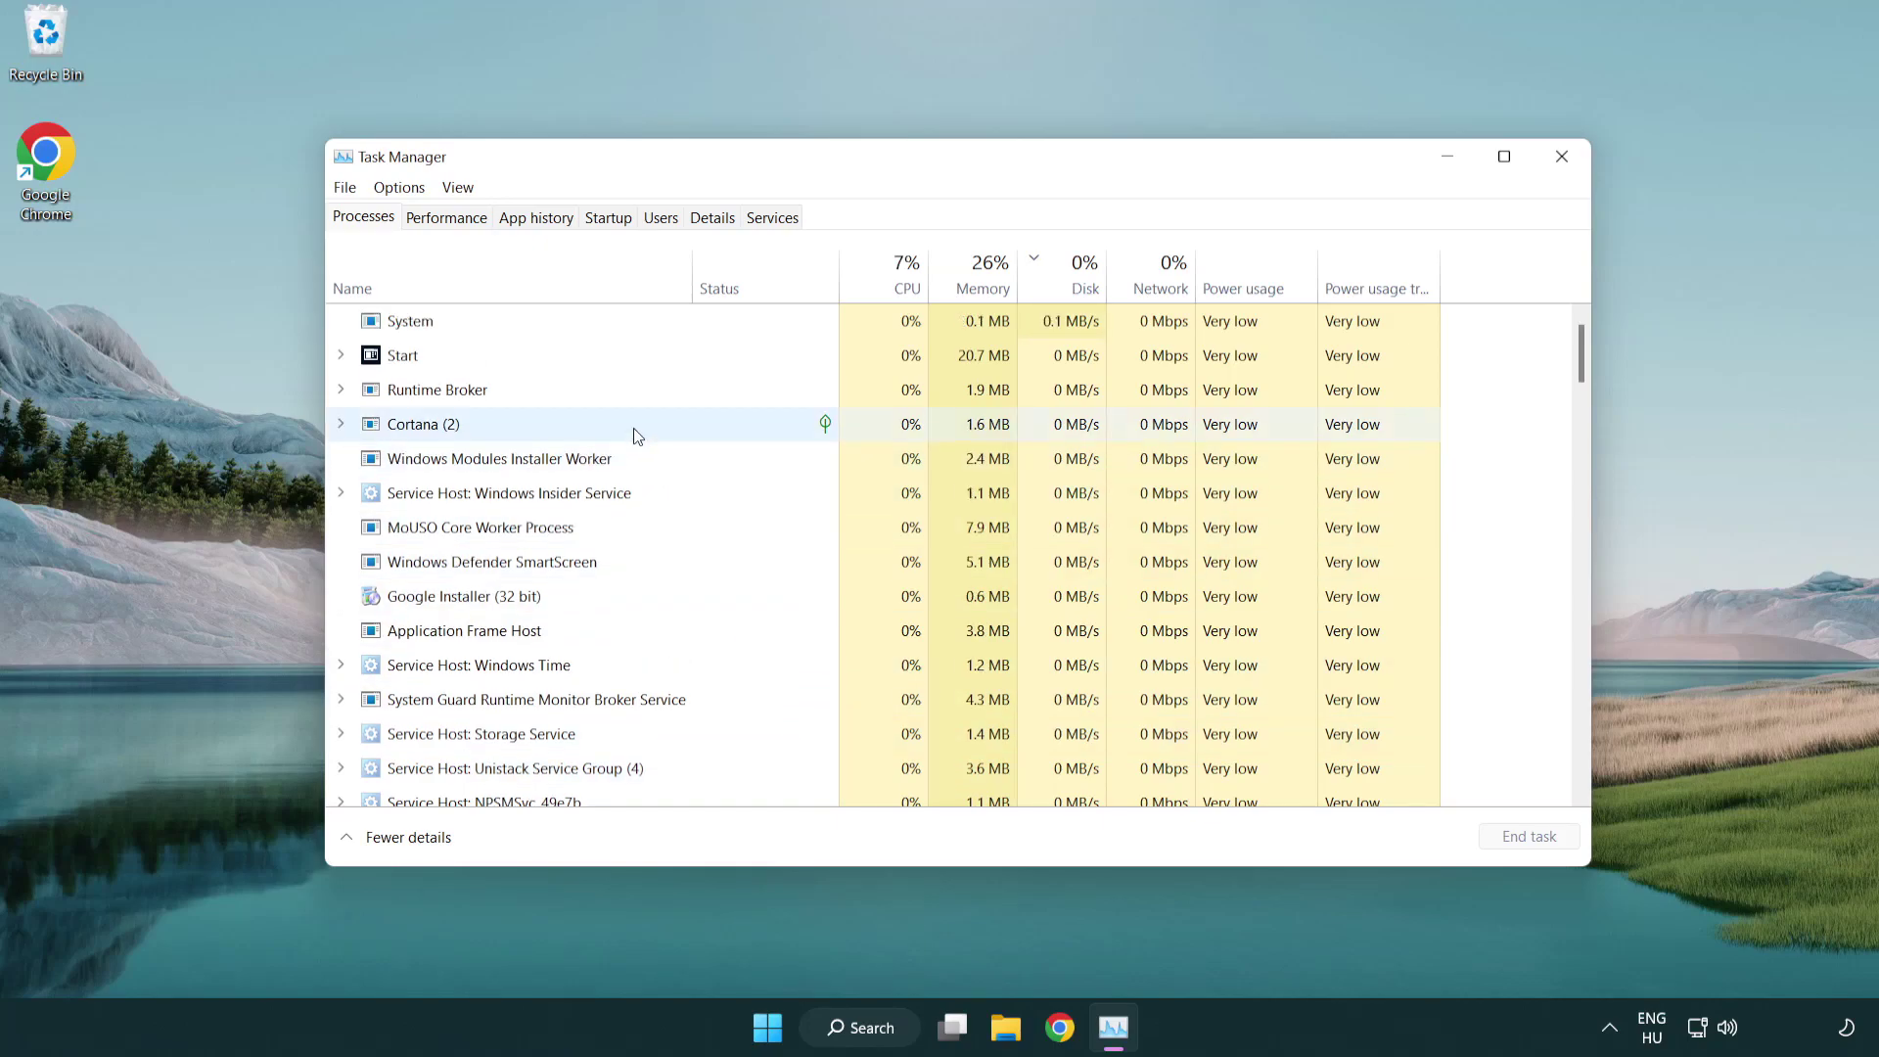
# Step: Disable Terminal and Phone Link in Task Manager's Startup apps list
pyautogui.click(608, 218)
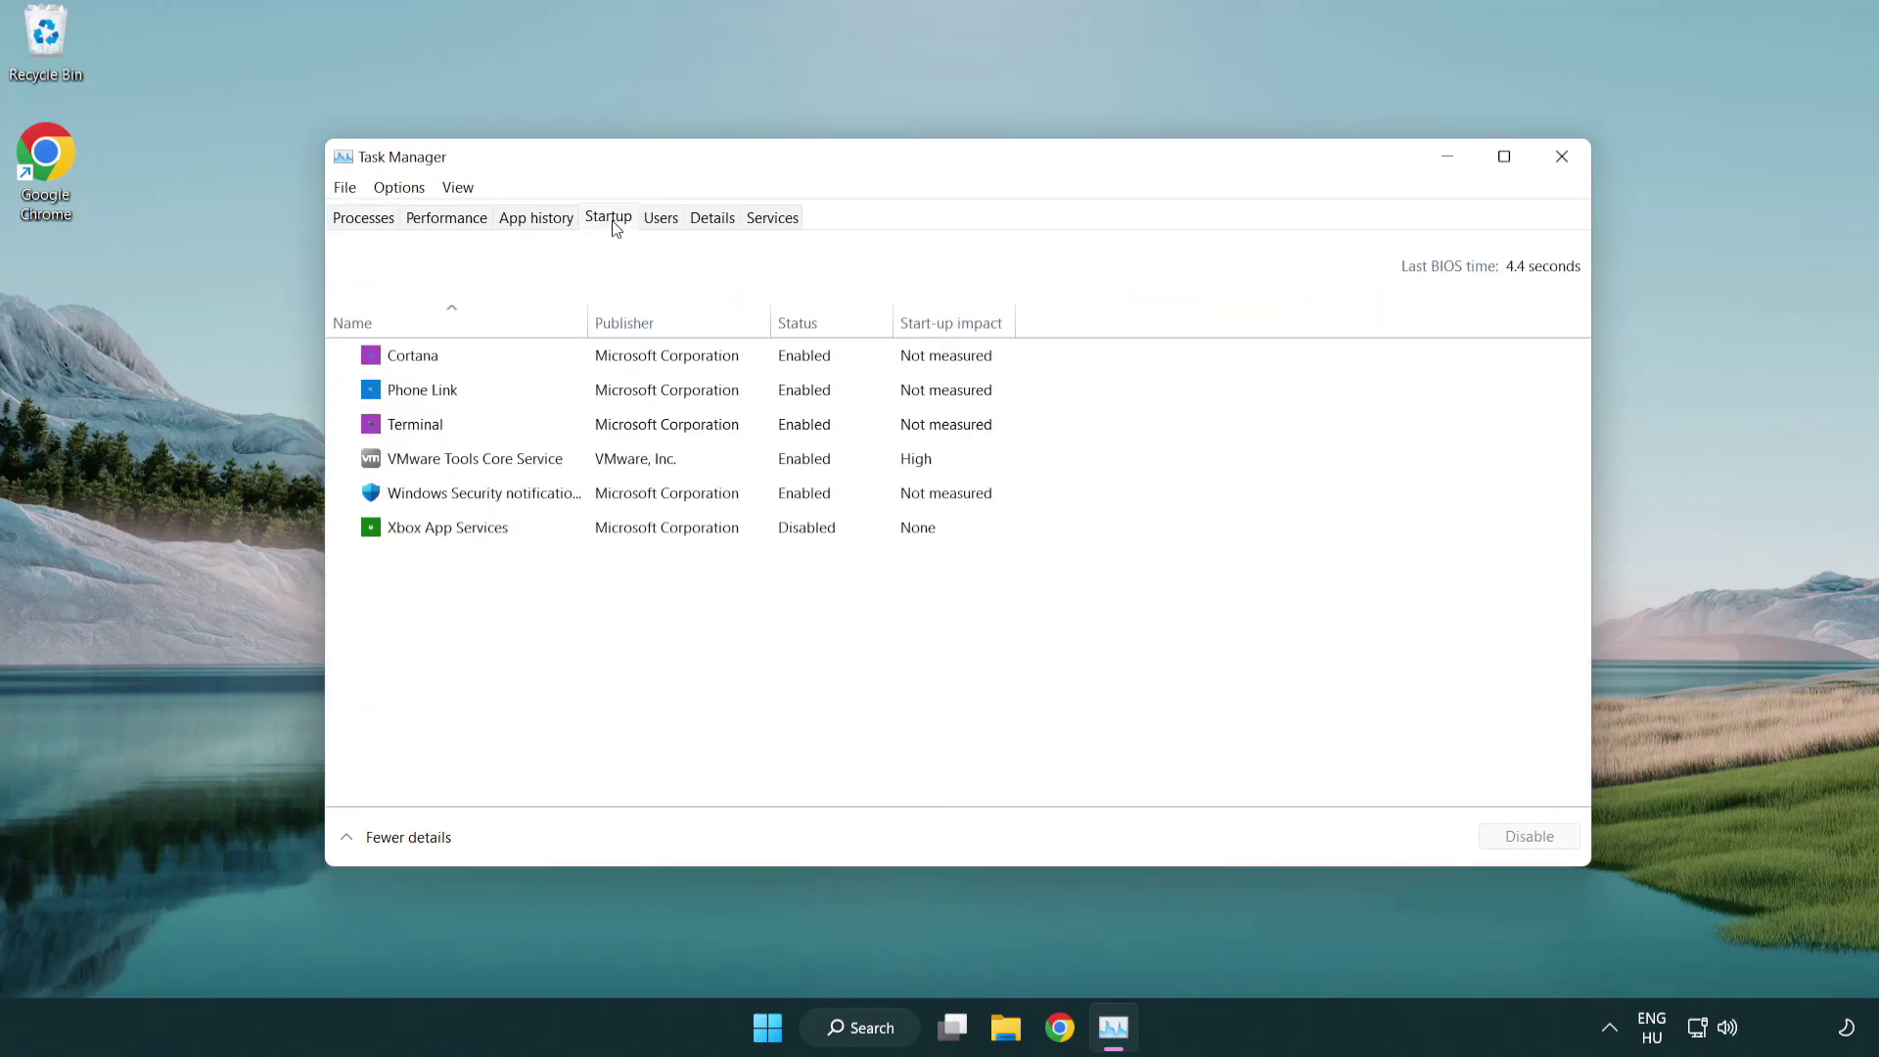
pyautogui.click(614, 426)
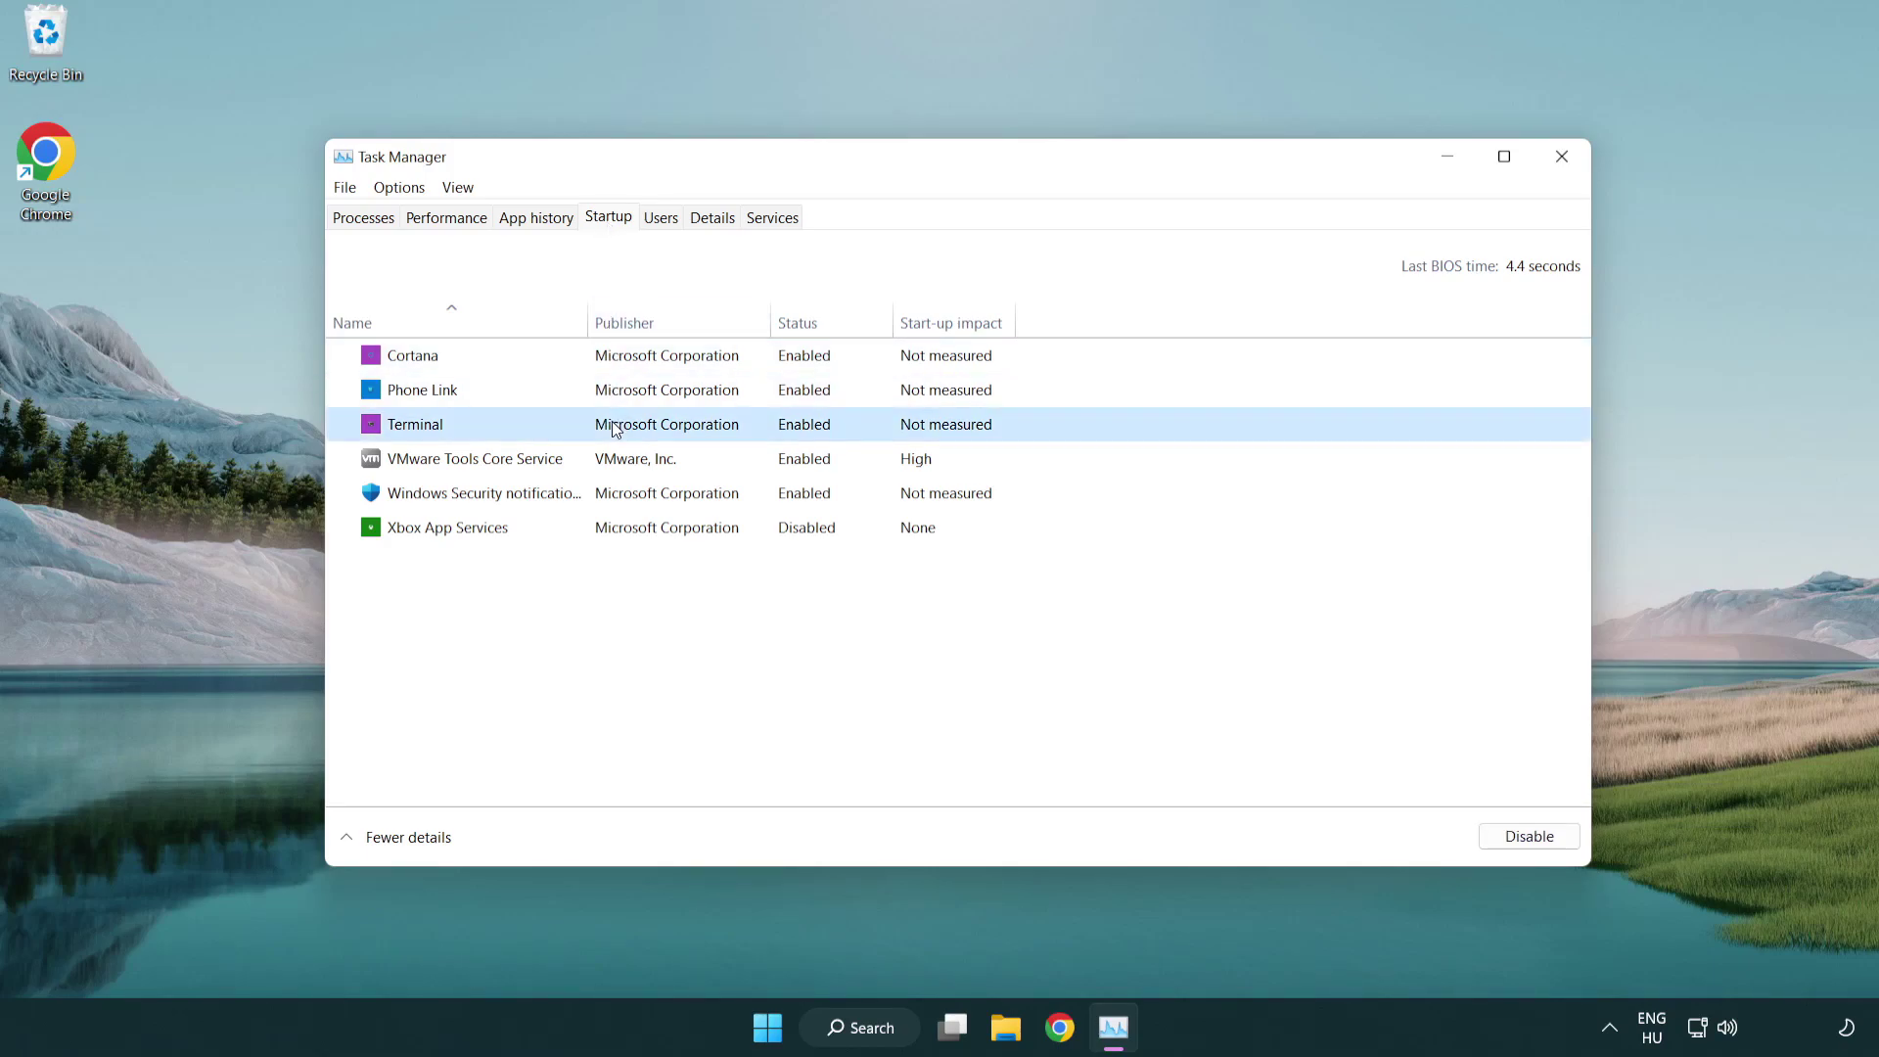
pyautogui.click(1523, 837)
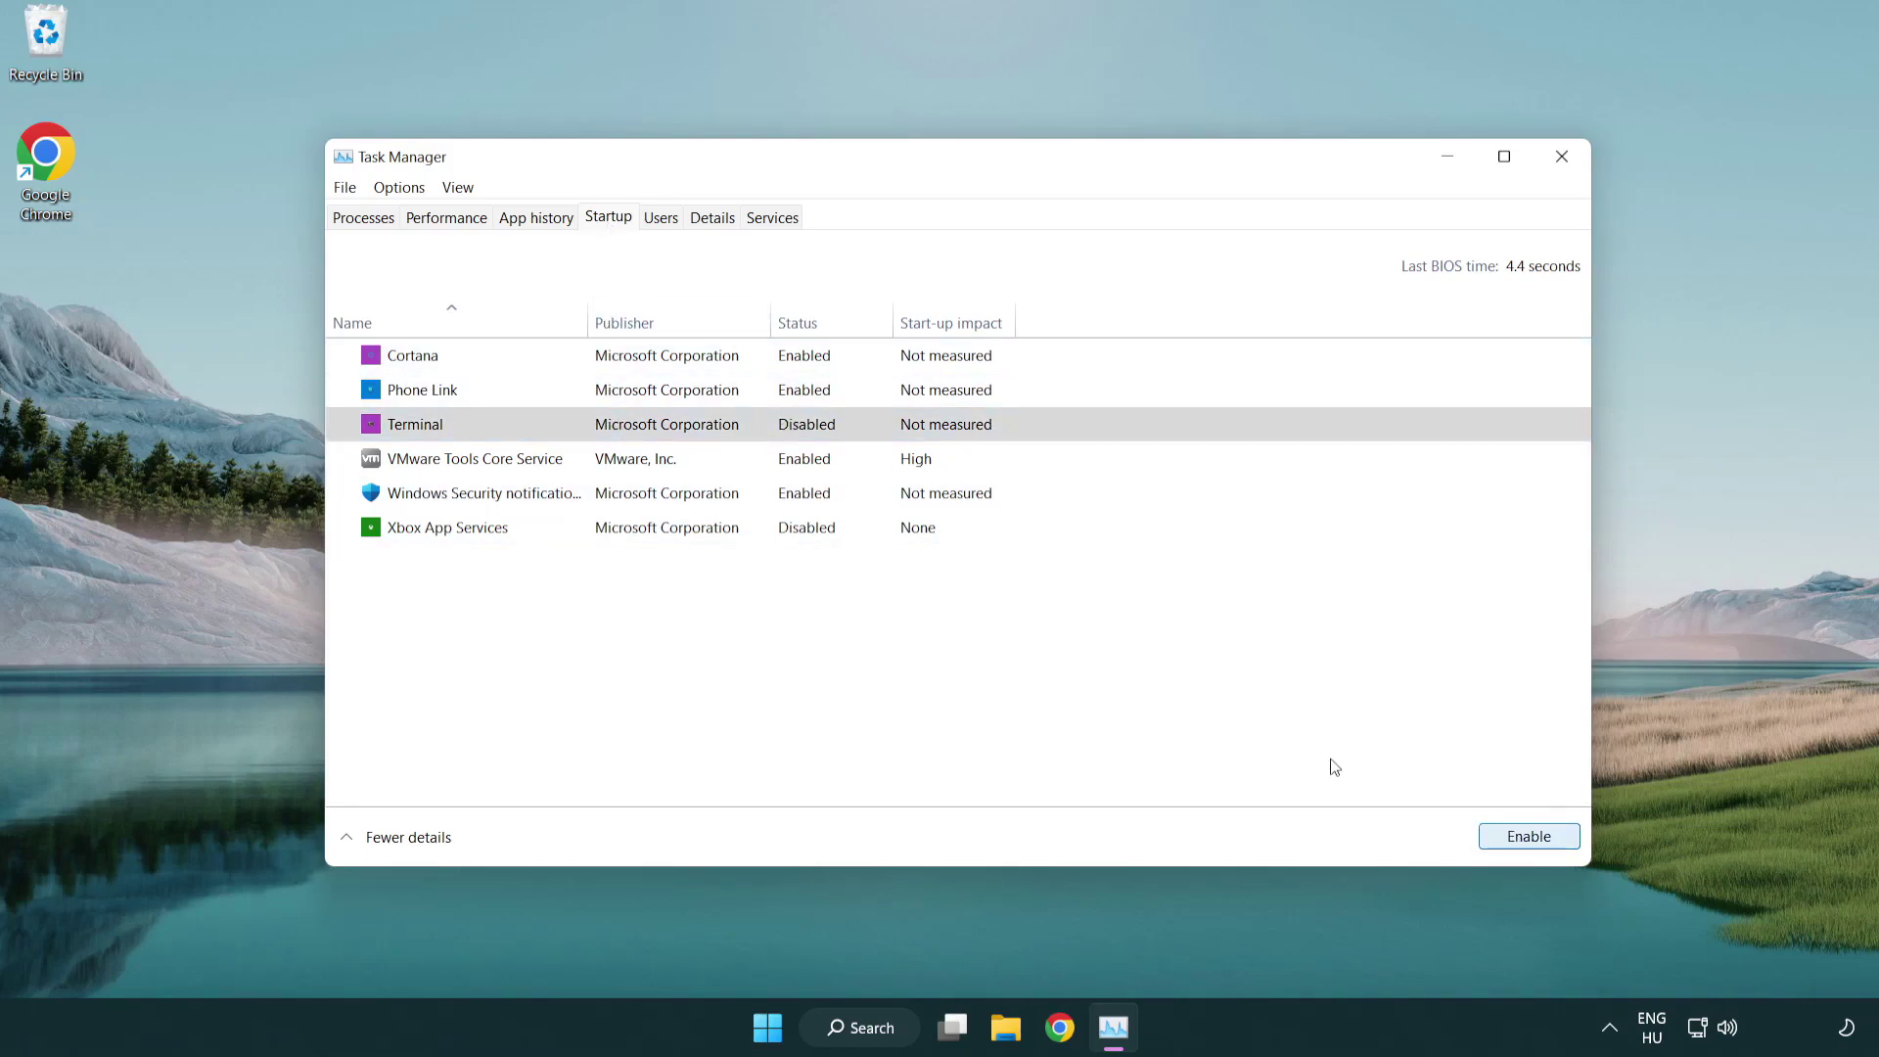
pyautogui.click(782, 395)
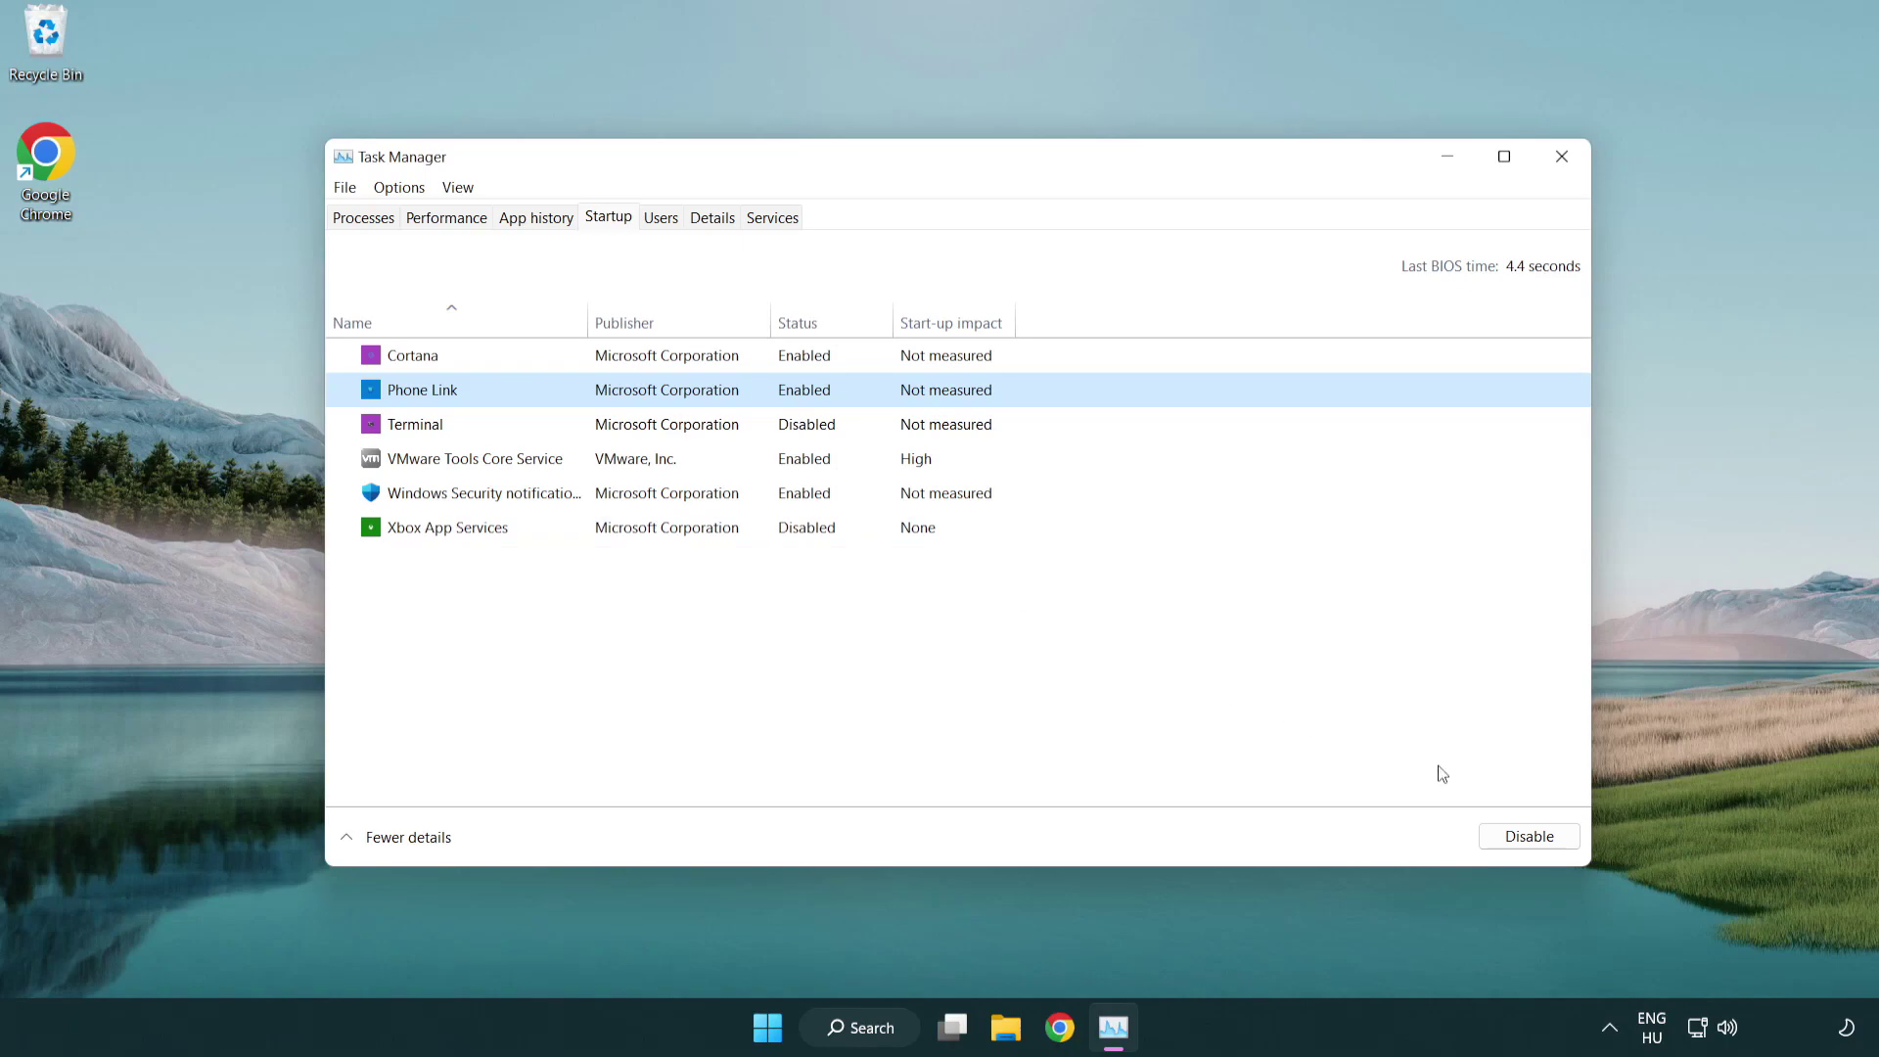
pyautogui.click(1528, 839)
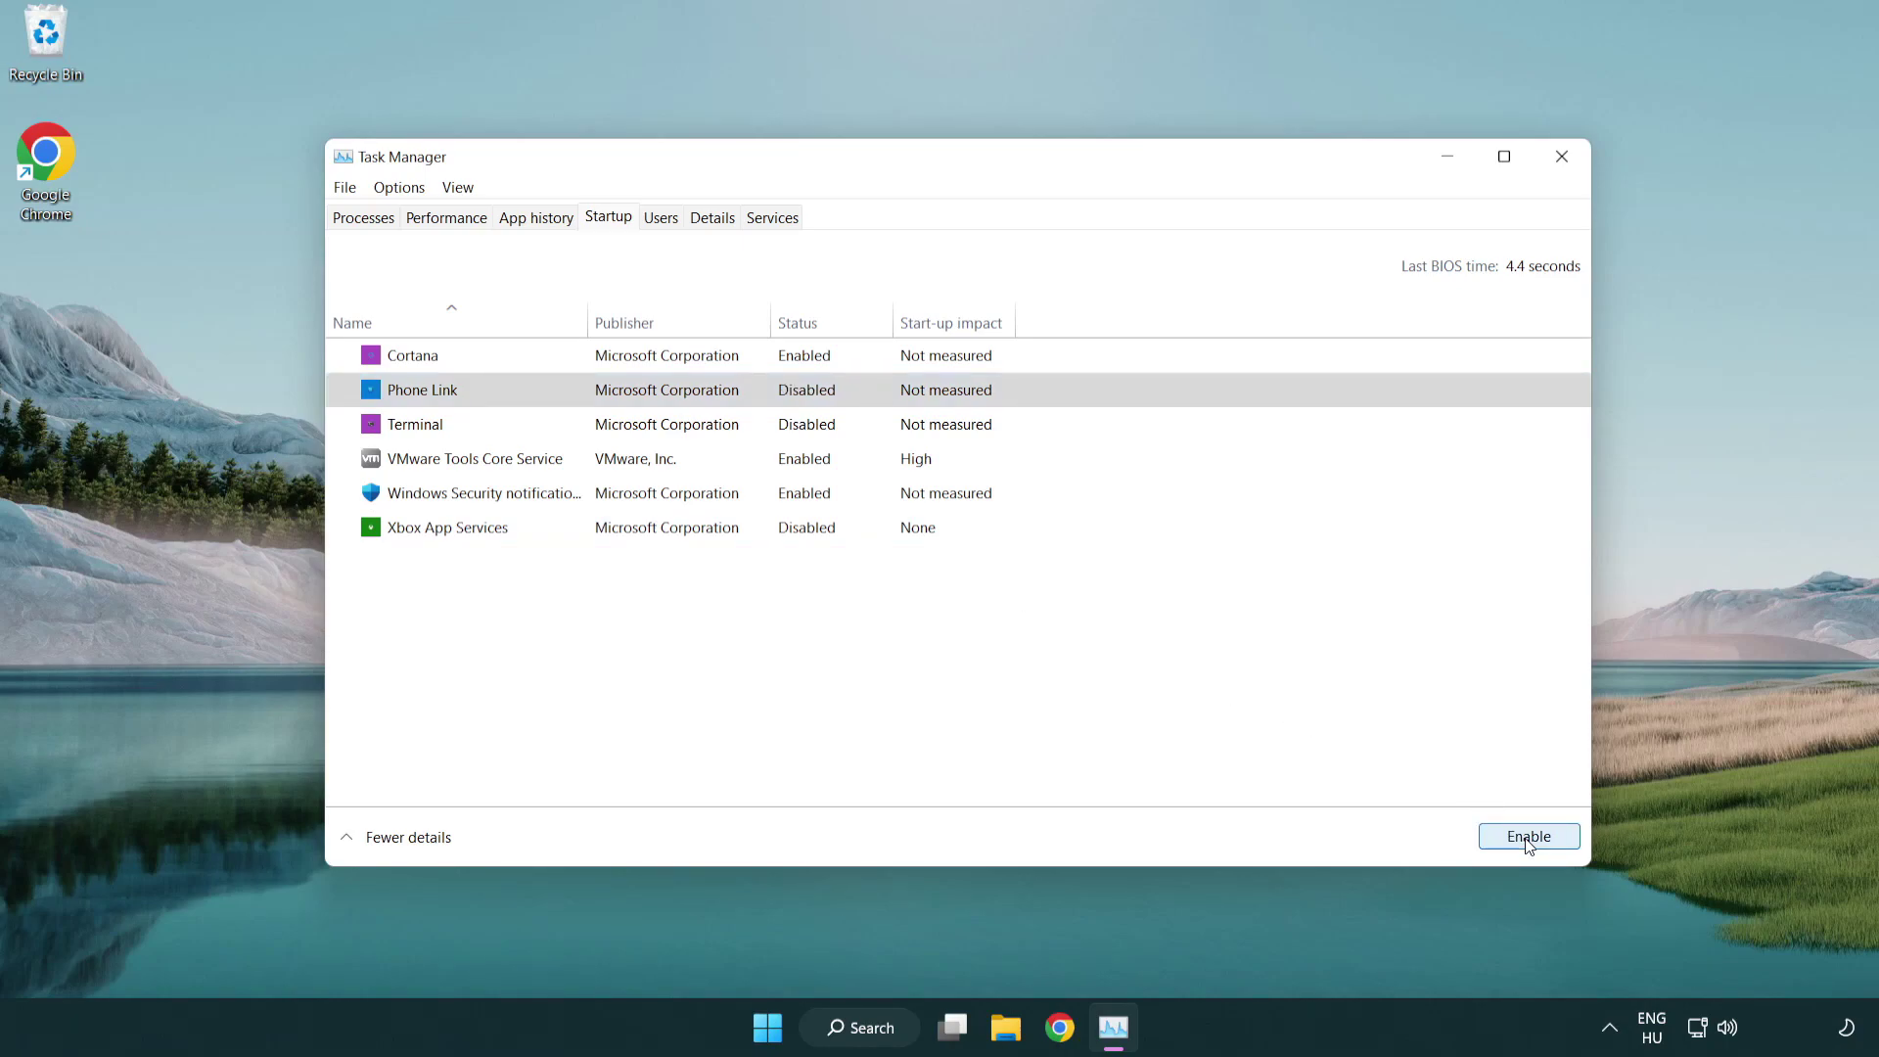
# Step: Disable Cortana and the Windows Security startup entry, then close Task Manager
pyautogui.click(672, 366)
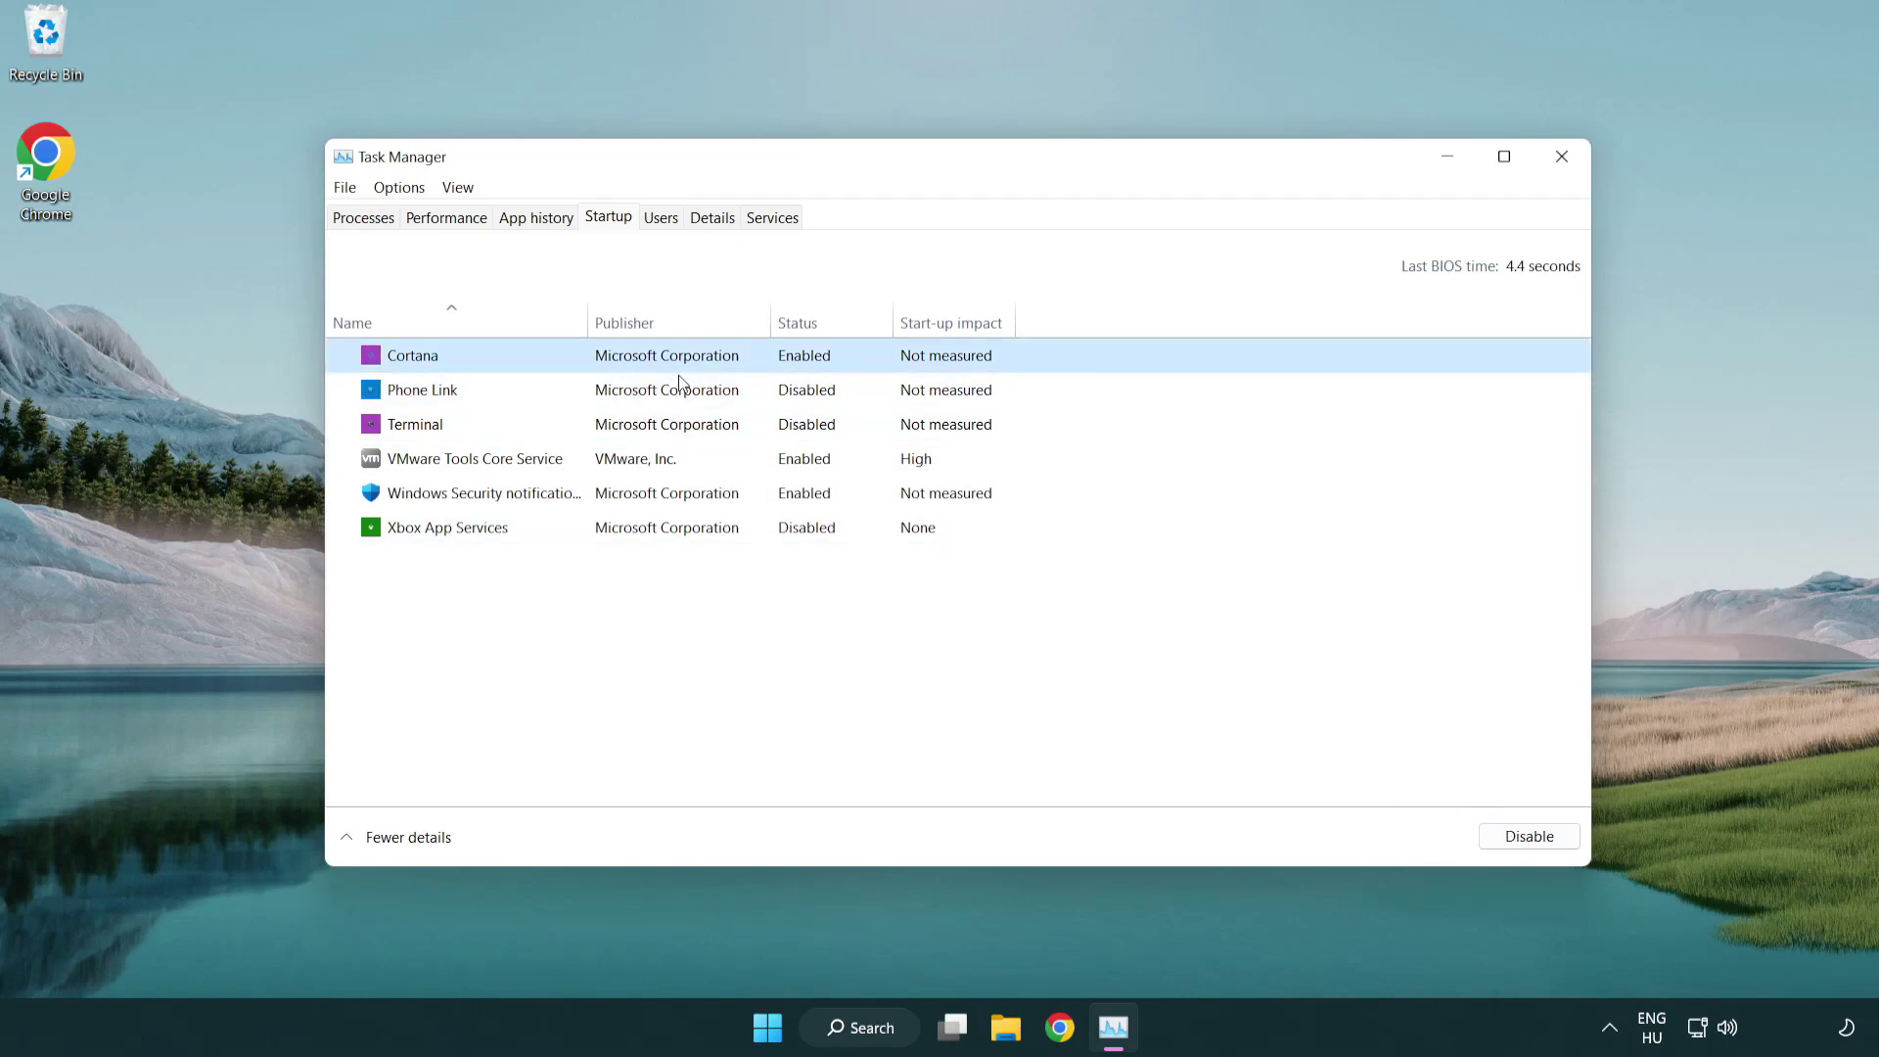
pyautogui.click(1489, 827)
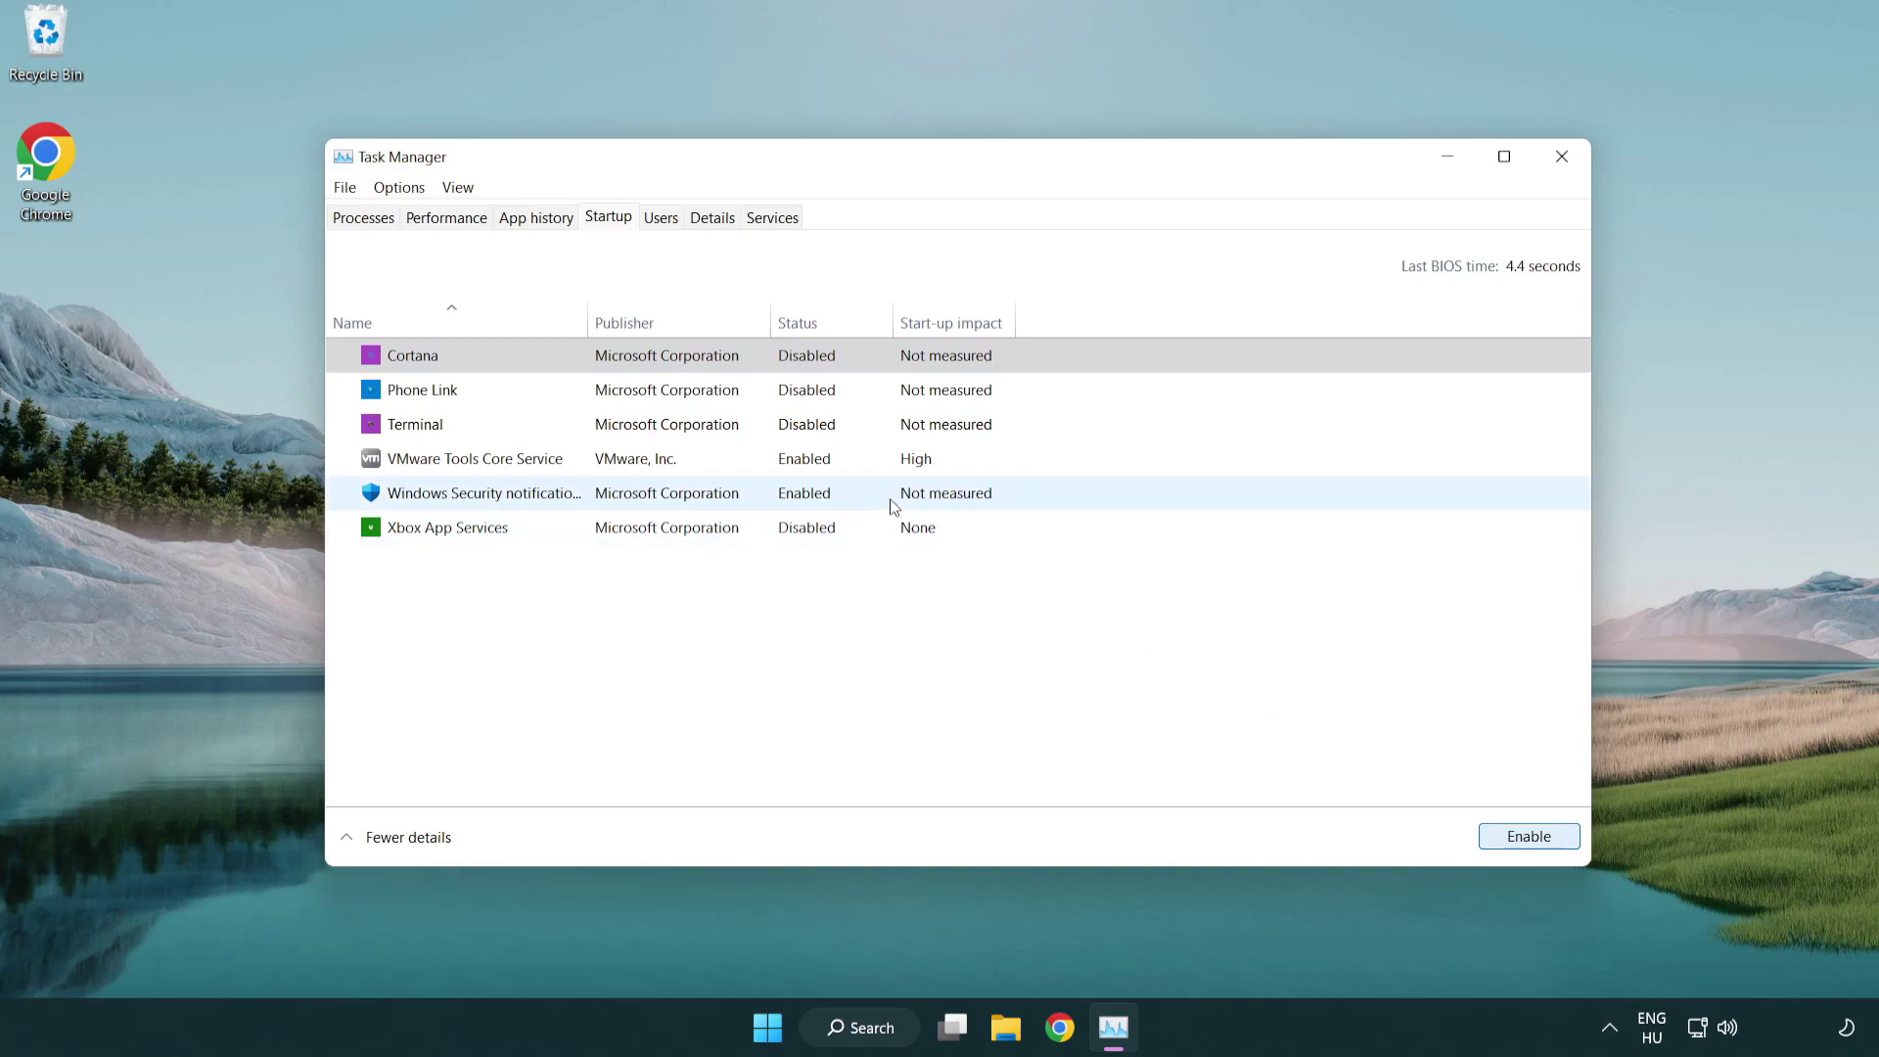
pyautogui.click(893, 506)
pyautogui.click(1481, 833)
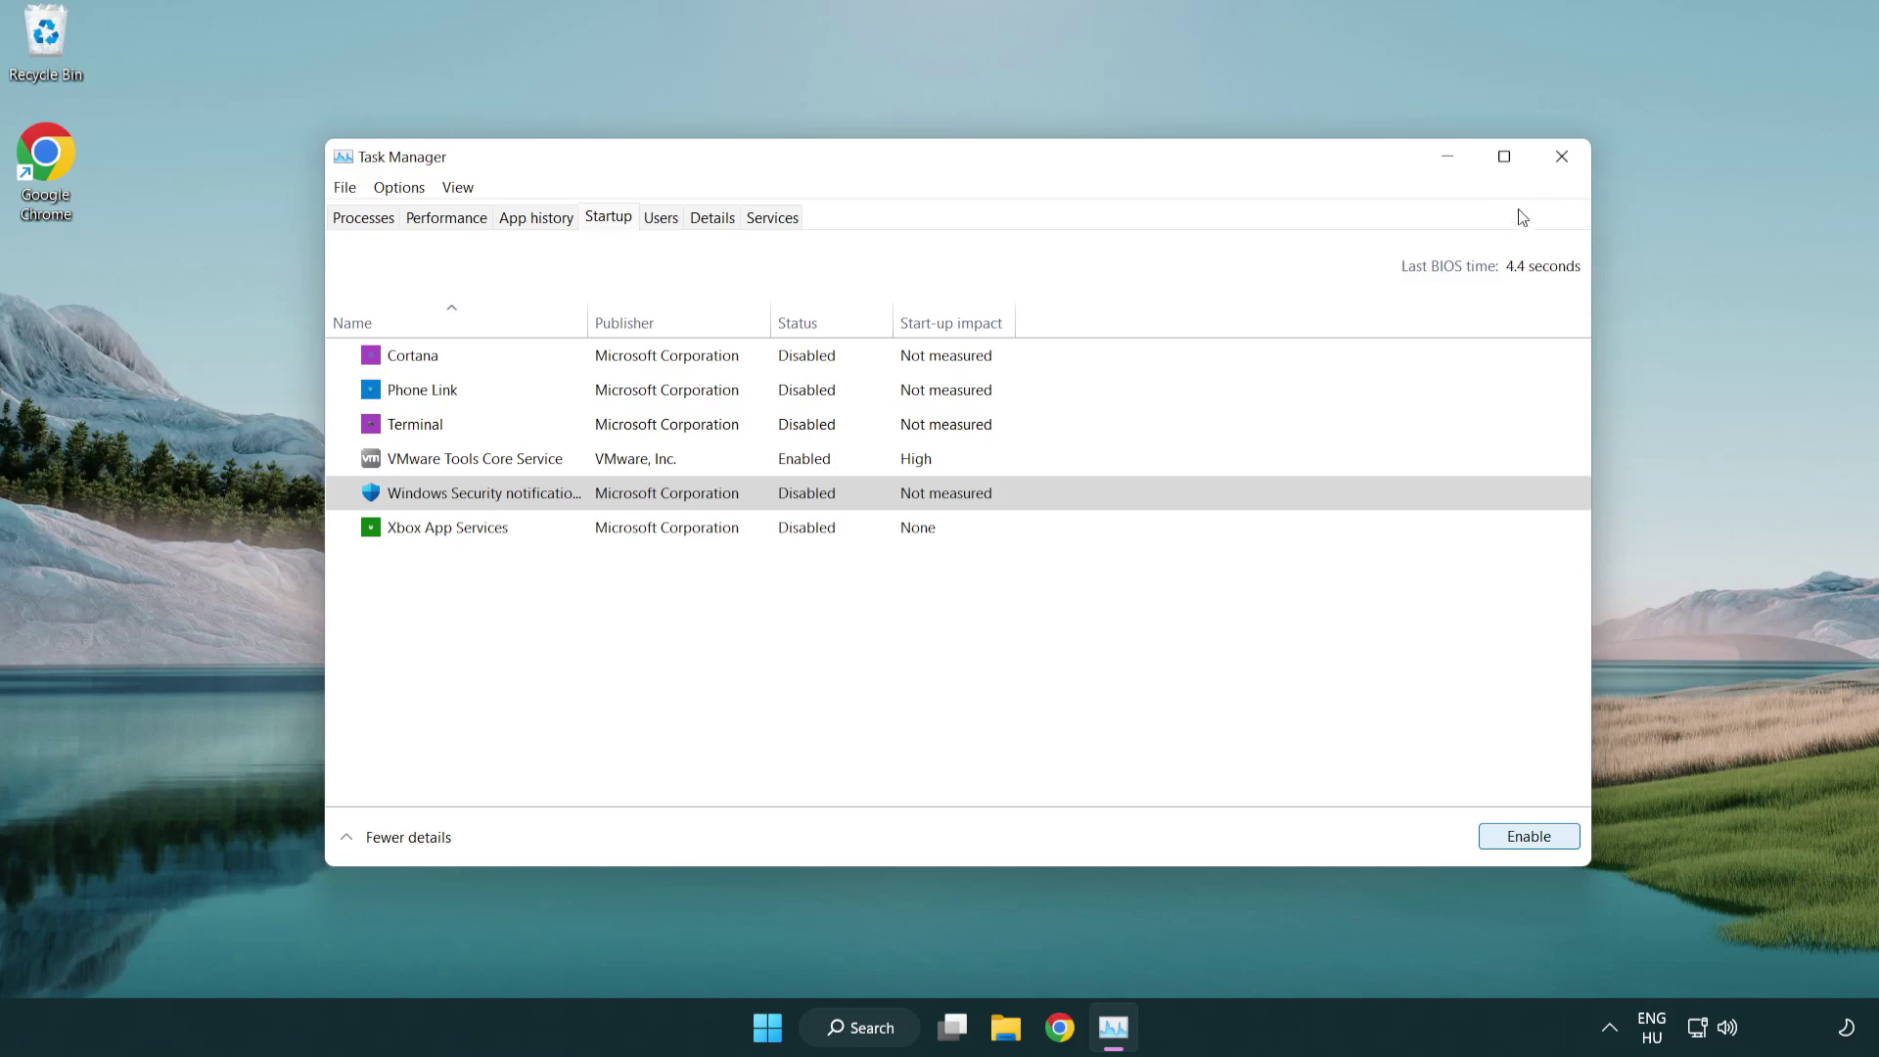
pyautogui.click(1566, 168)
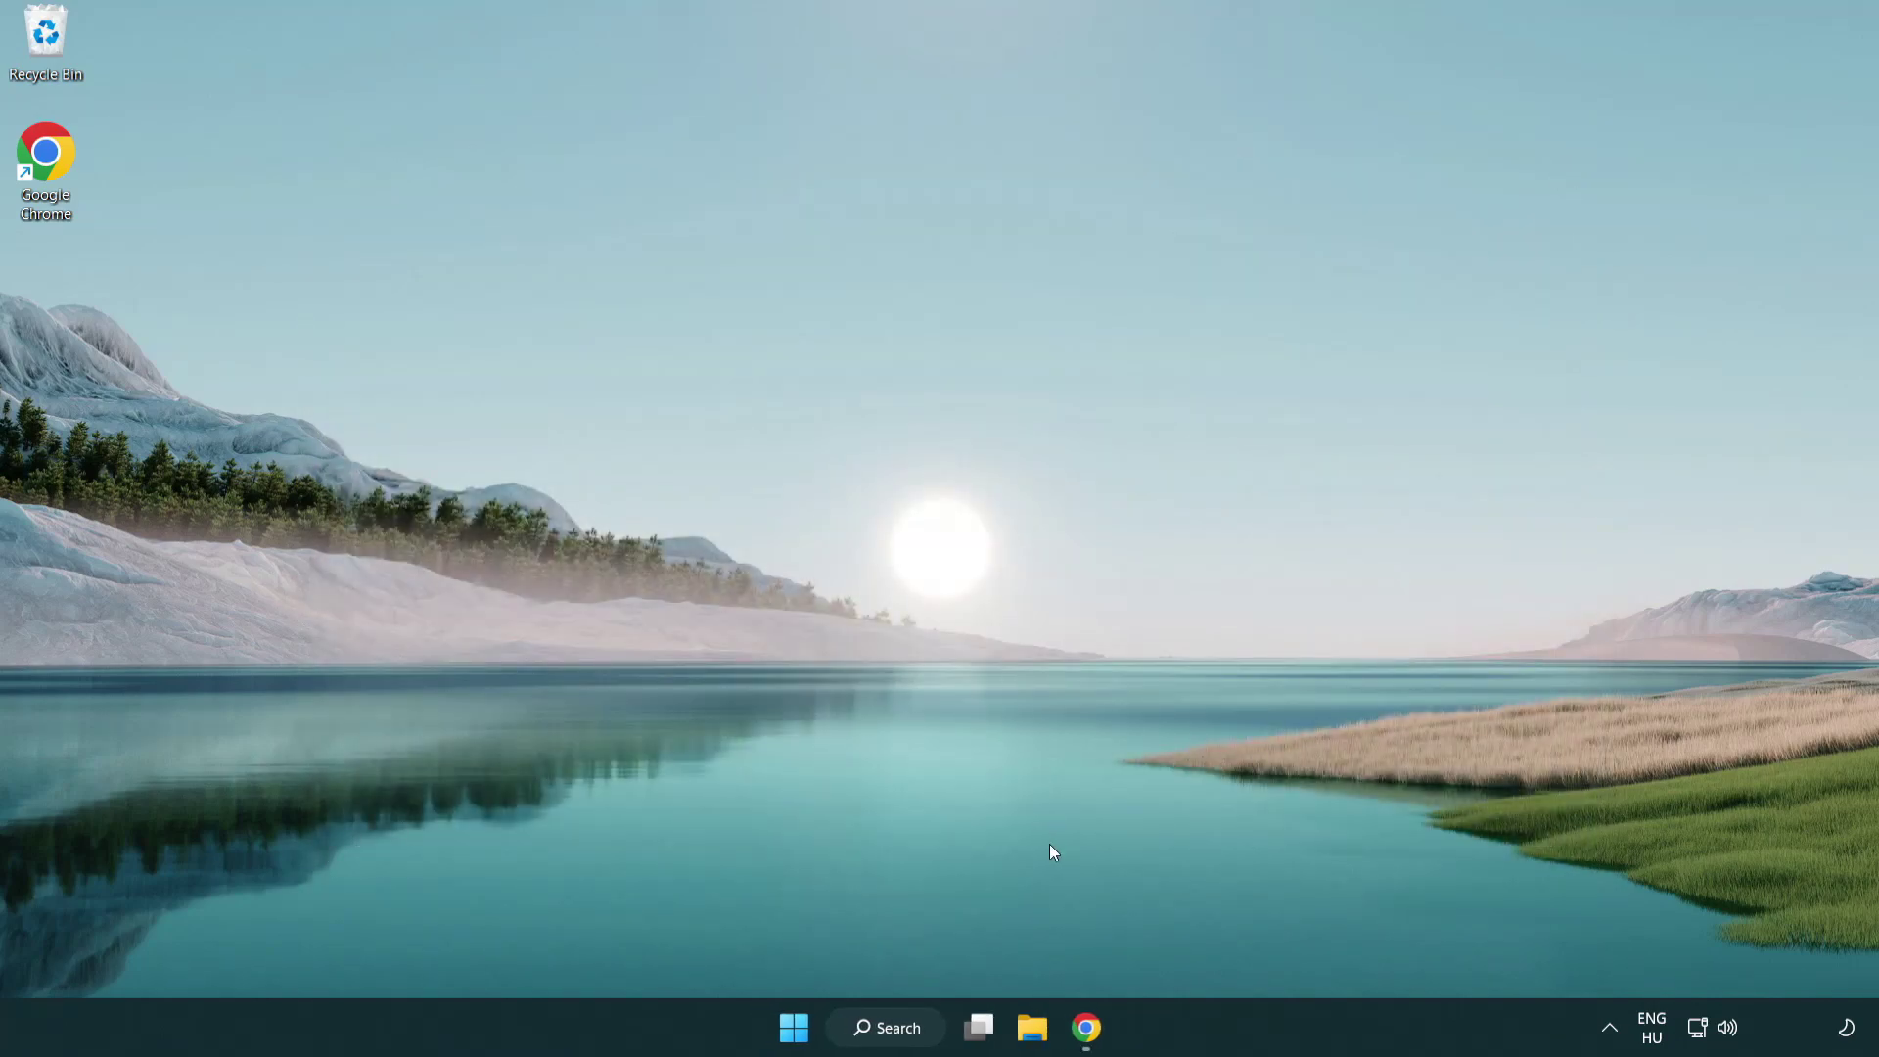
# Step: Return to Chrome's DirectX End-User Runtime Web Installer page and download dxwebsetup.exe
pyautogui.click(1086, 1027)
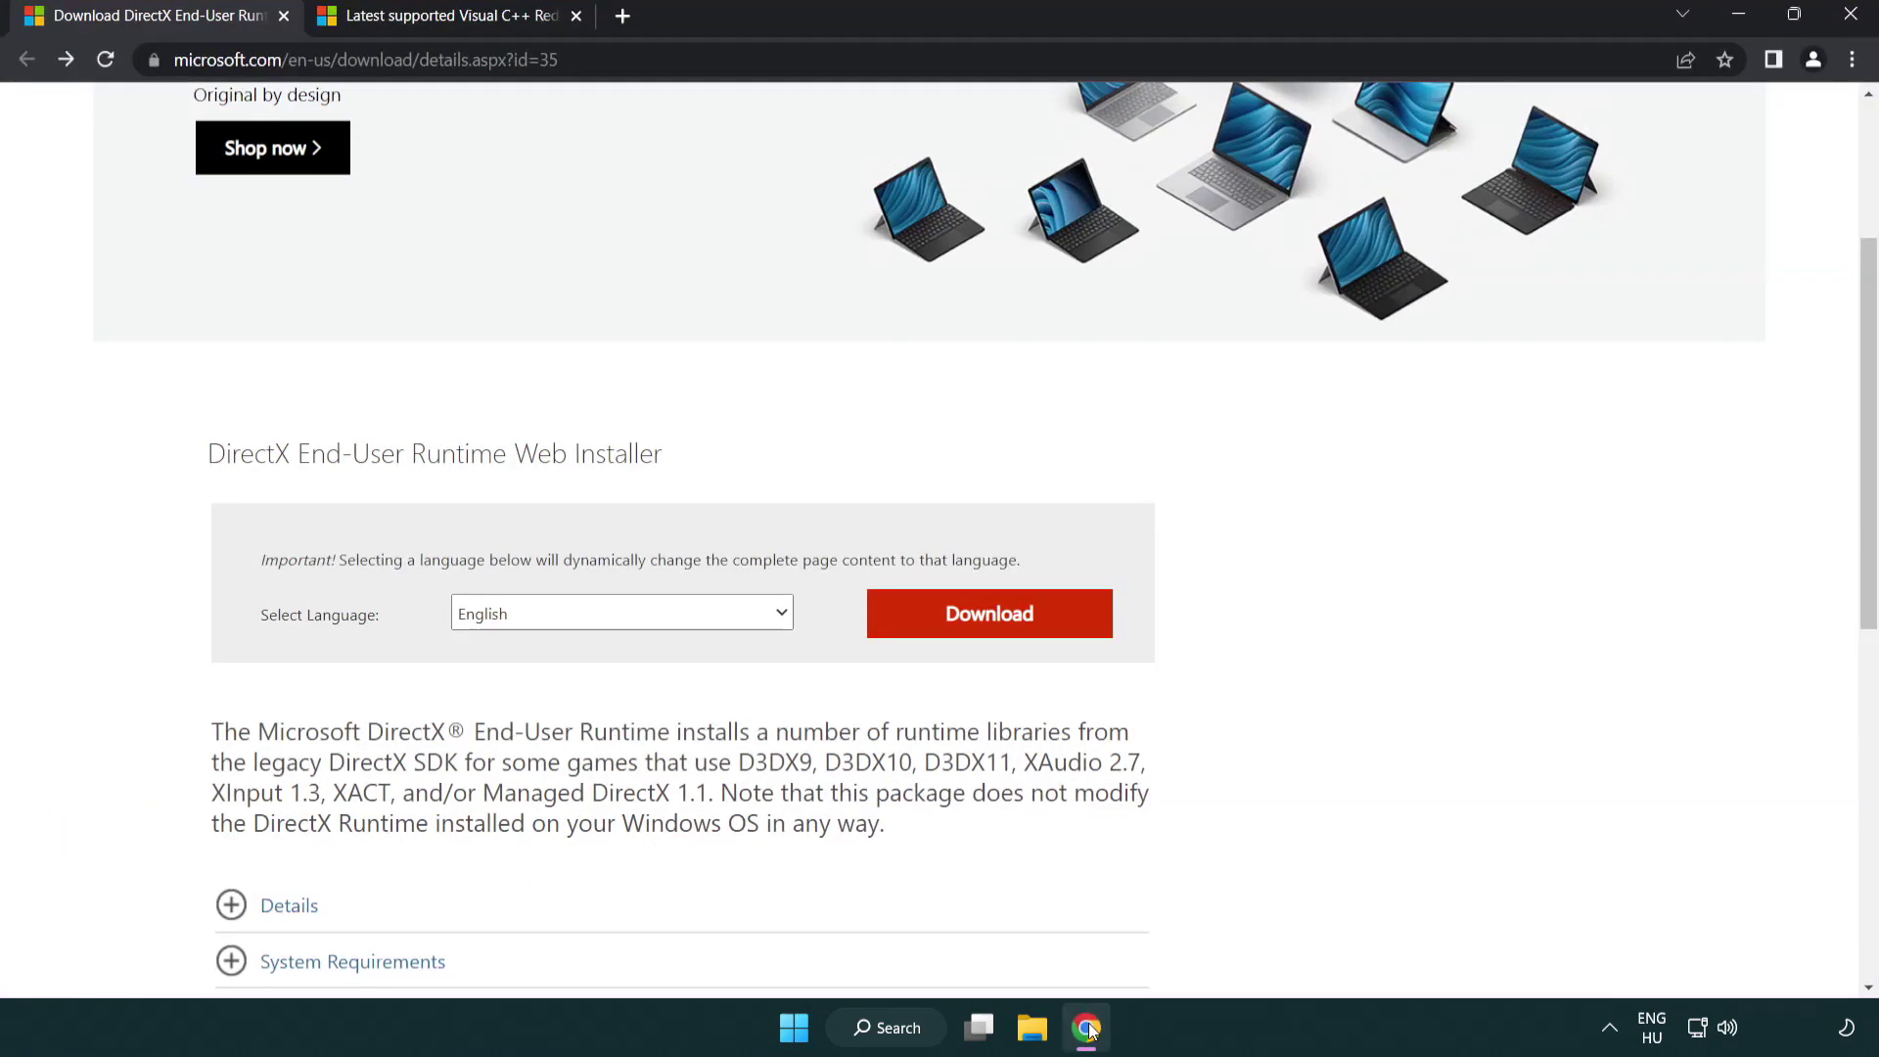
pyautogui.scroll(3, 805, 873)
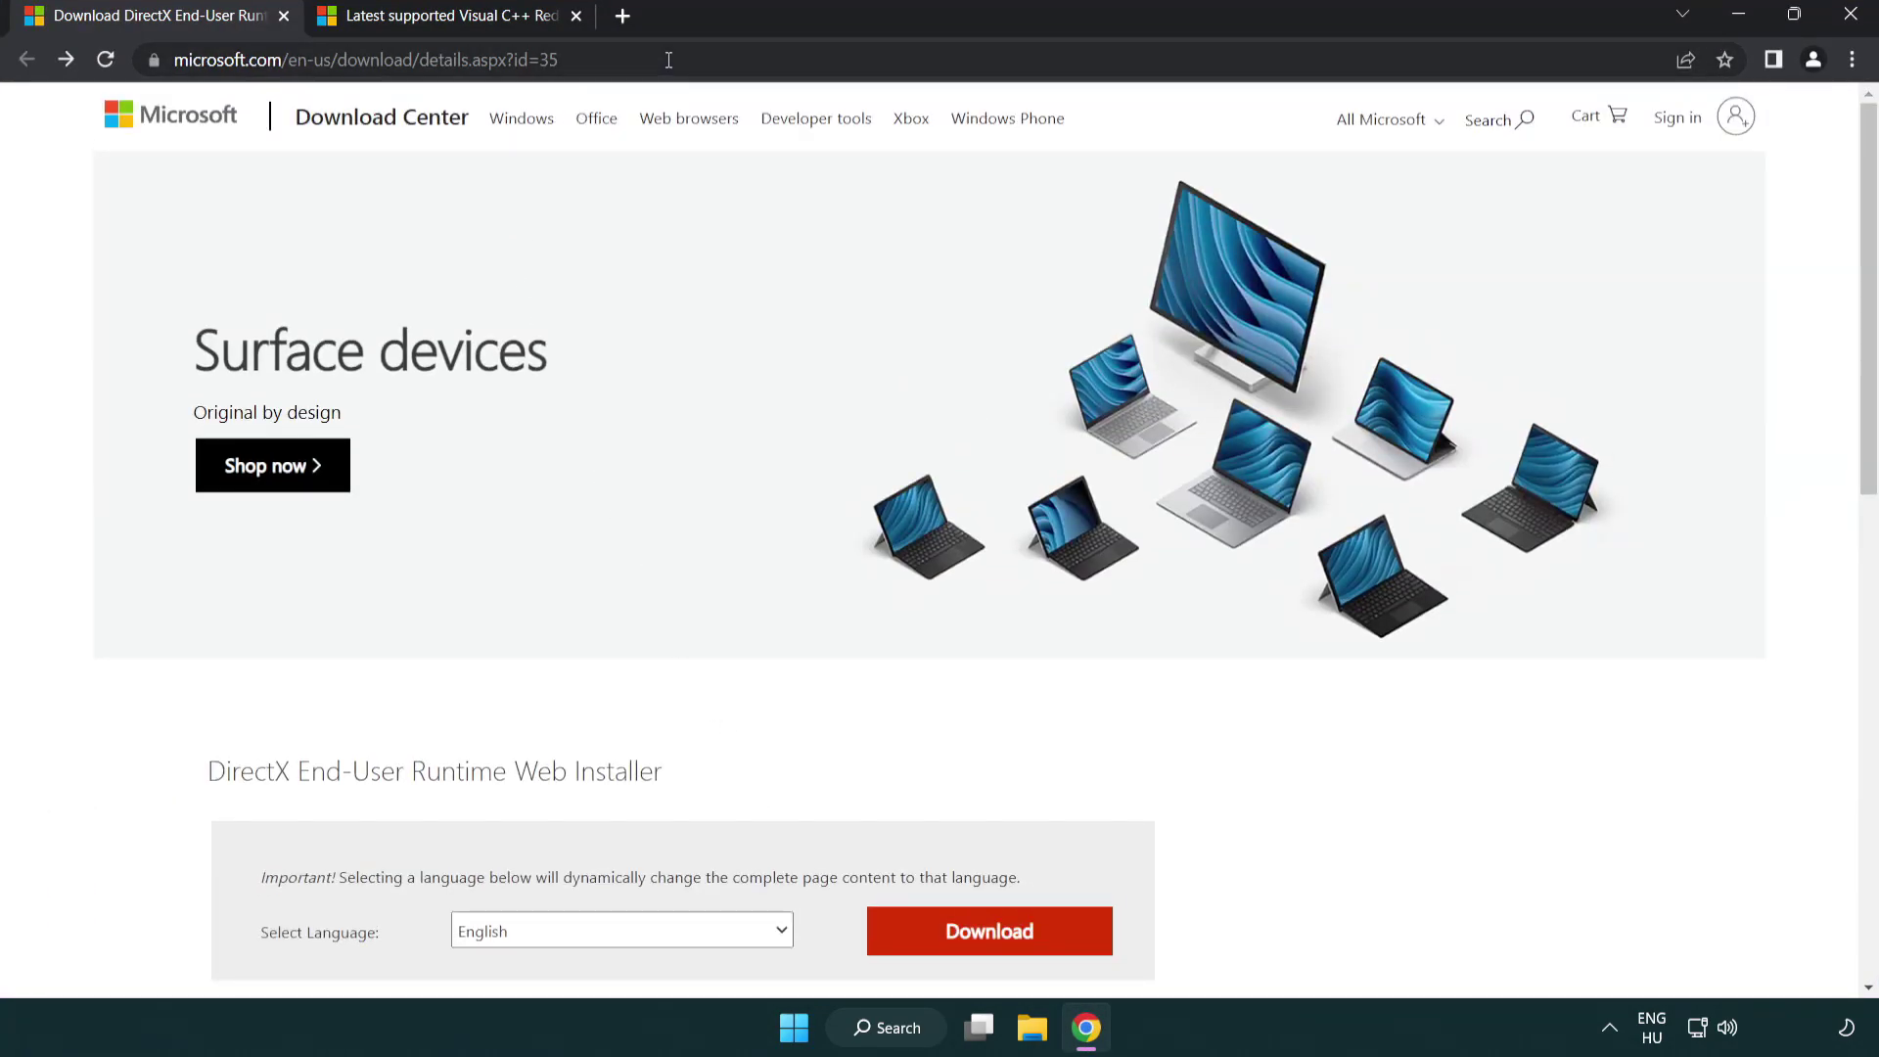
pyautogui.click(142, 54)
pyautogui.click(1796, 426)
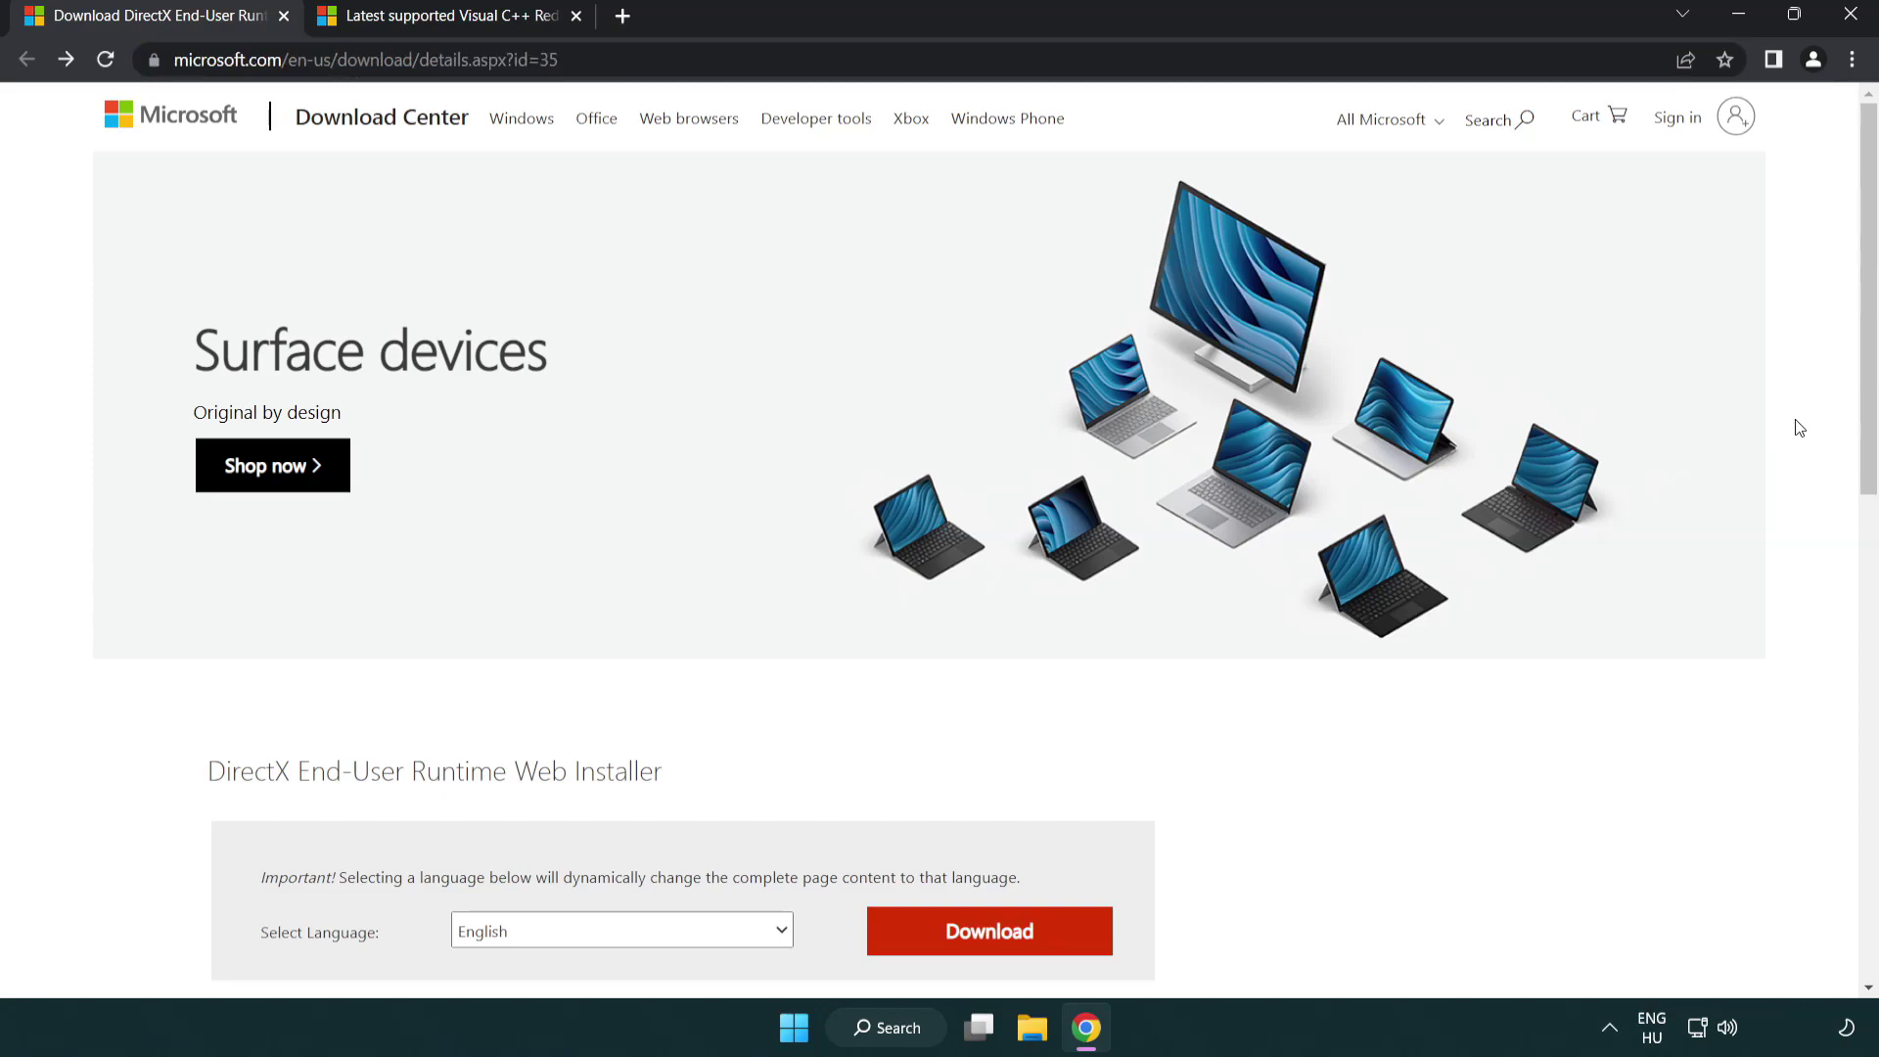
pyautogui.scroll(-3, 1411, 643)
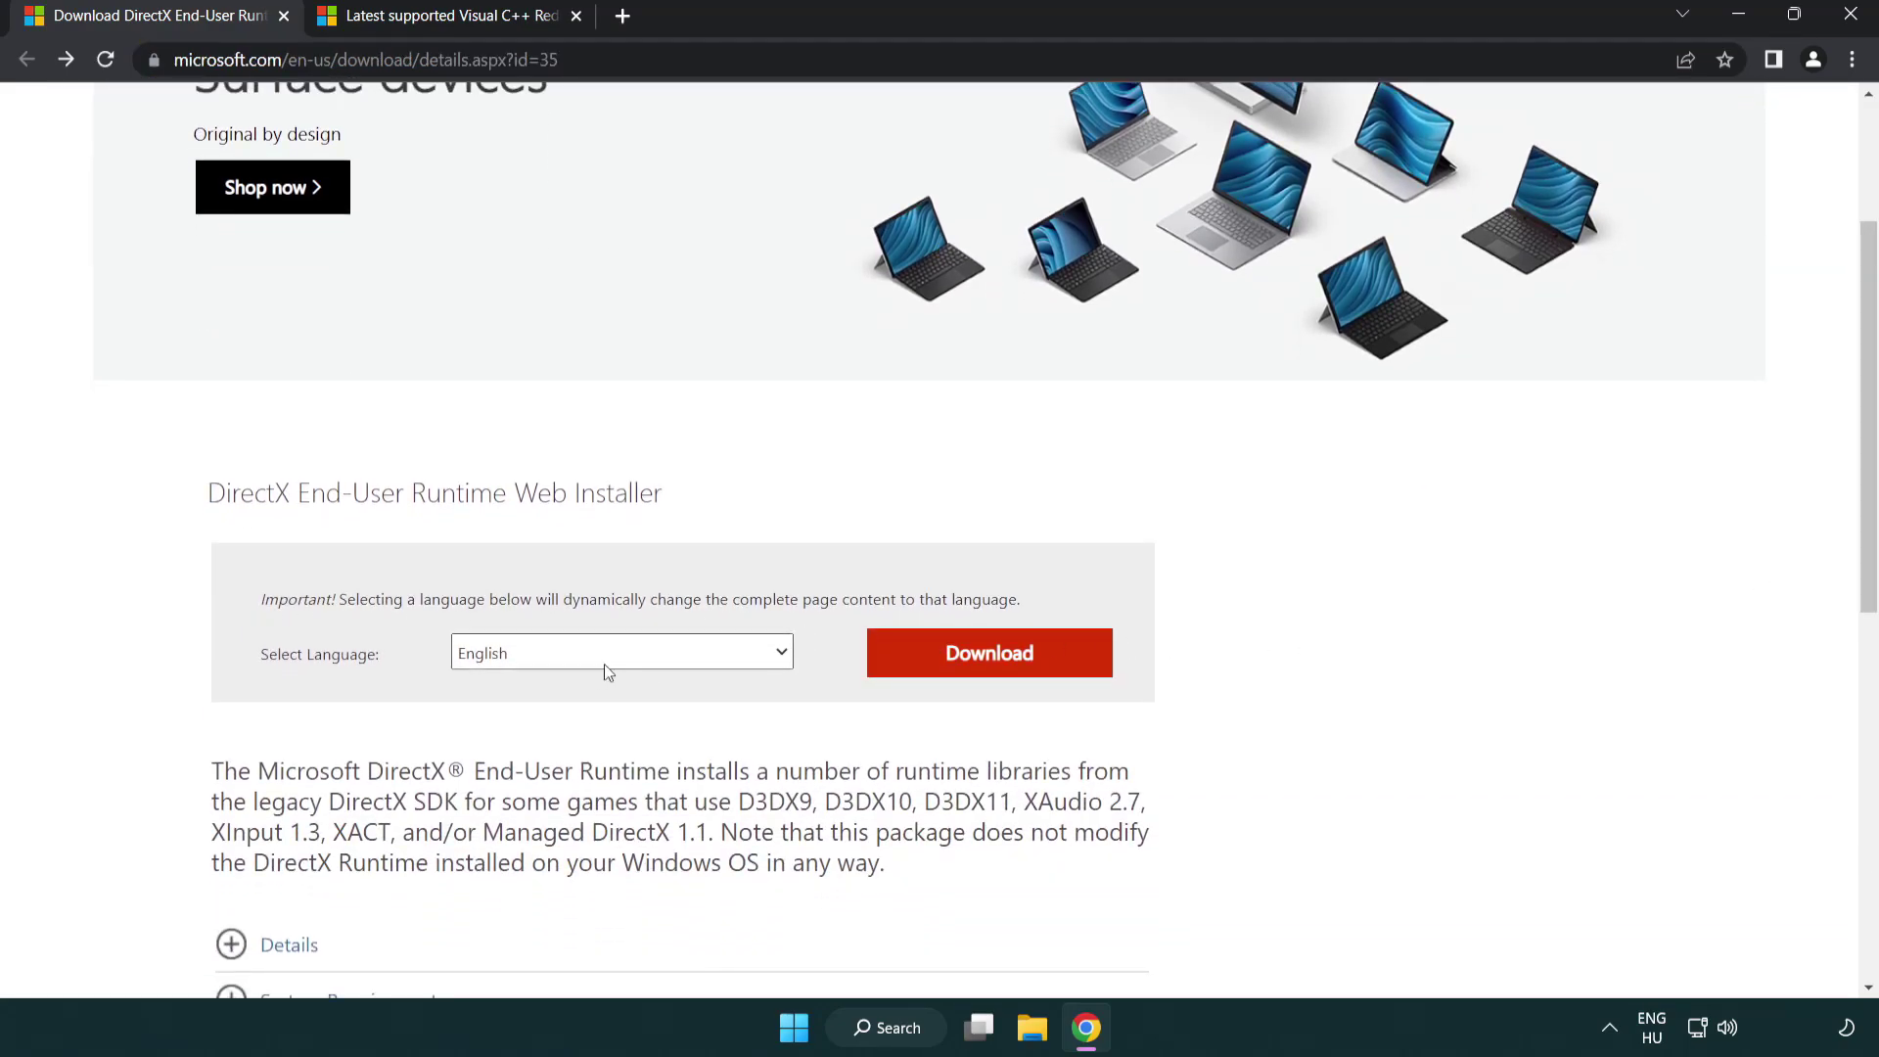
pyautogui.click(998, 675)
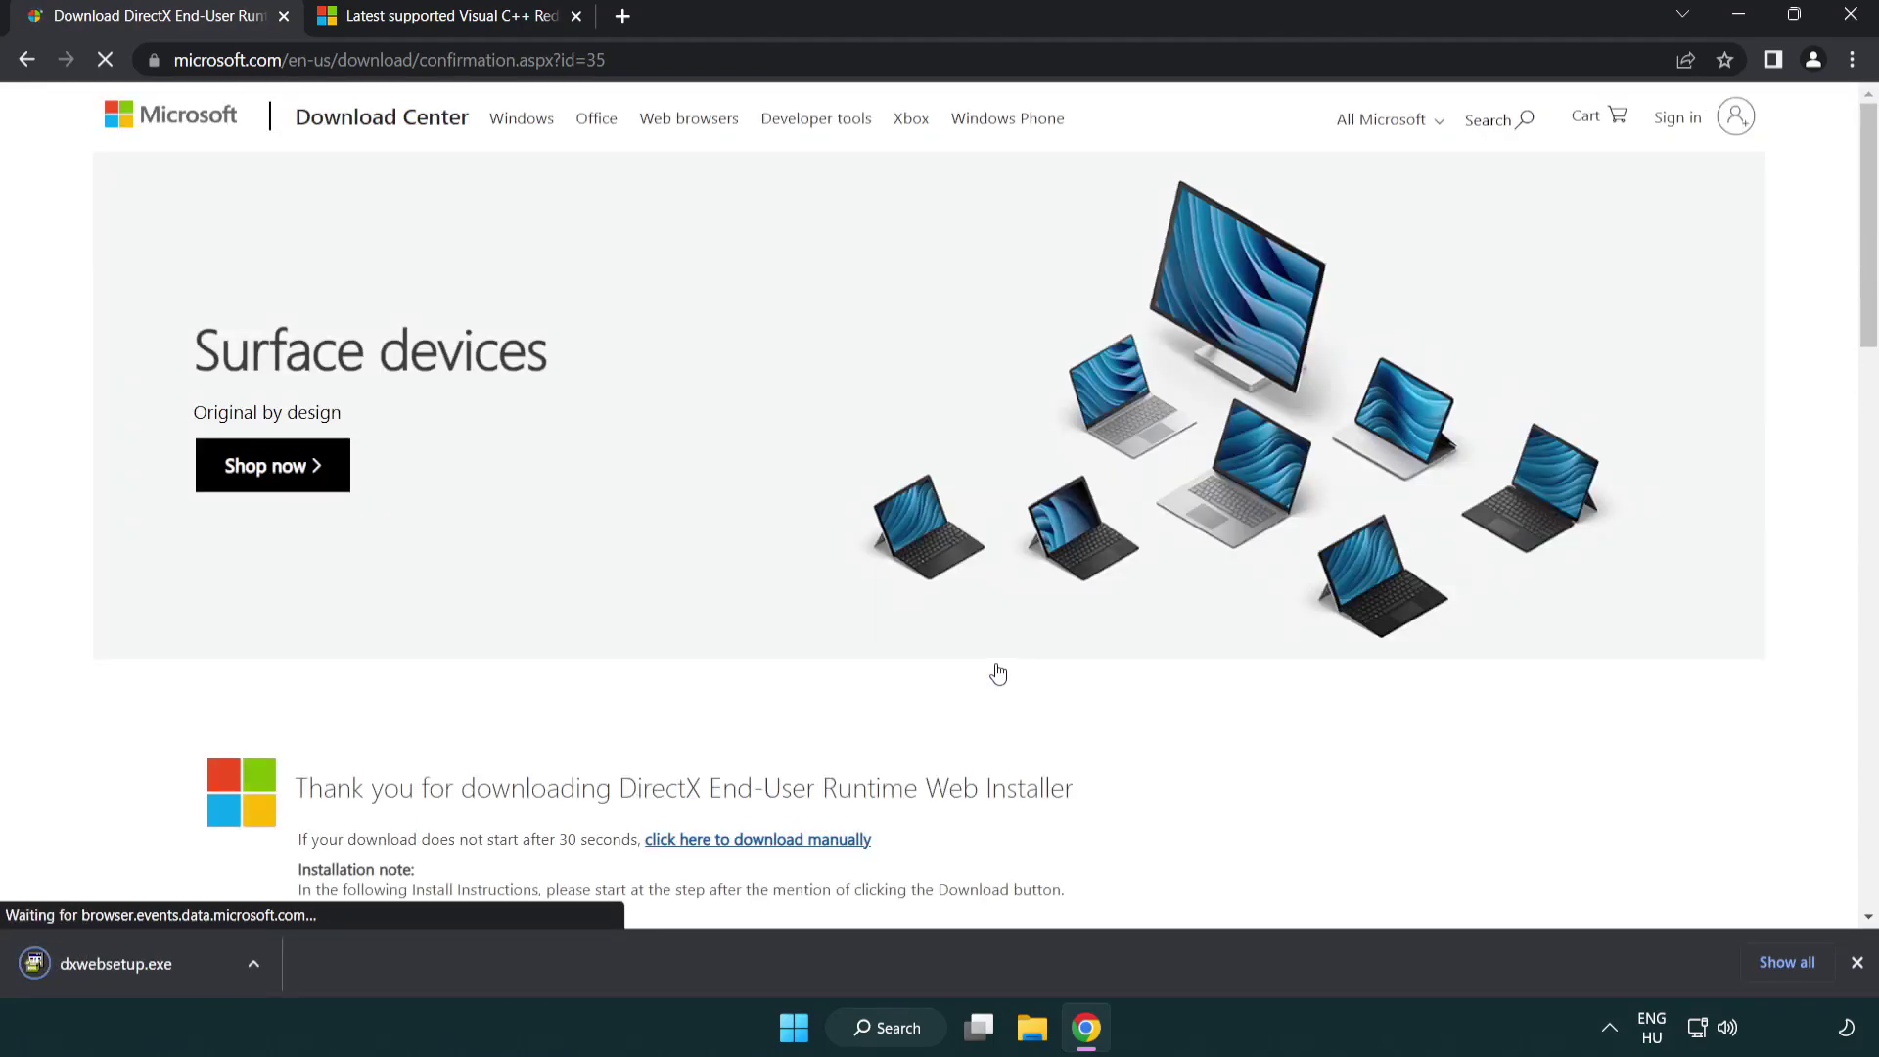
# Step: Run dxwebsetup.exe, accept the licence, decline the Bing Bar, and finish the DirectX setup
pyautogui.click(122, 967)
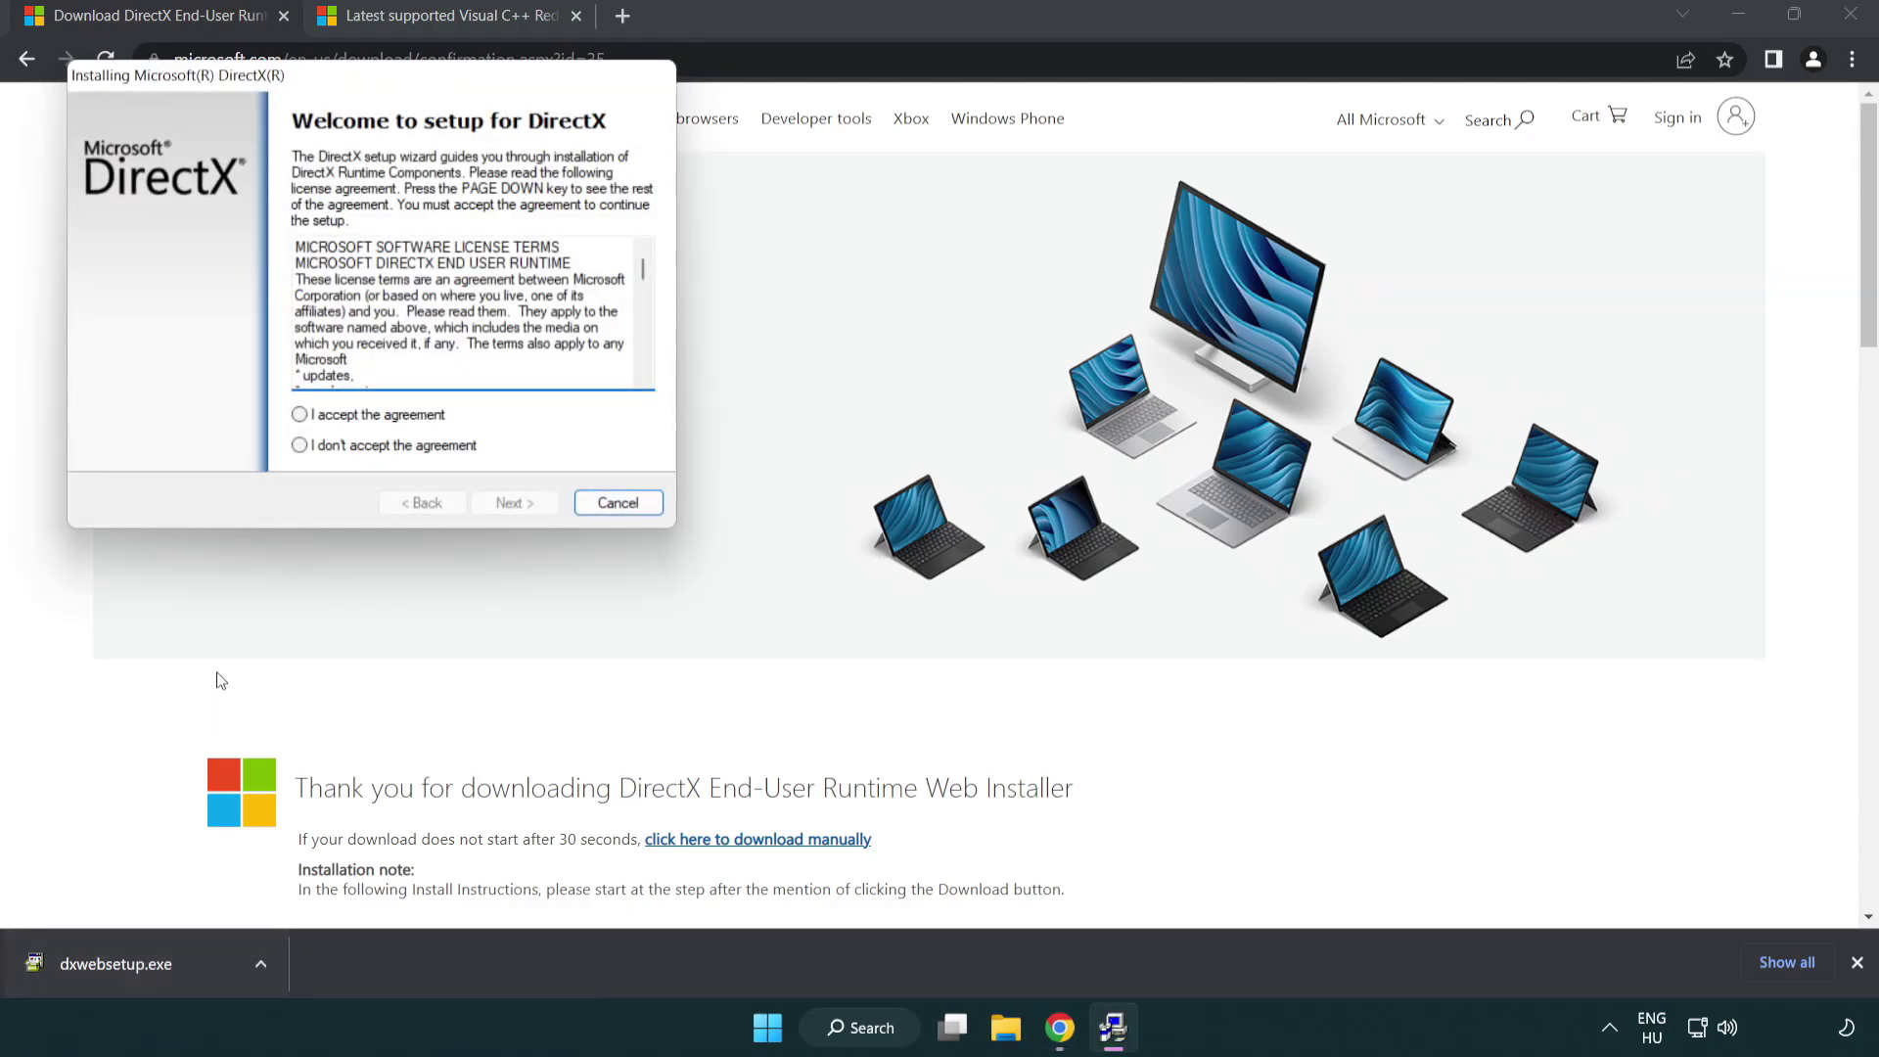
pyautogui.moveTo(286, 88); pyautogui.dragTo(827, 296)
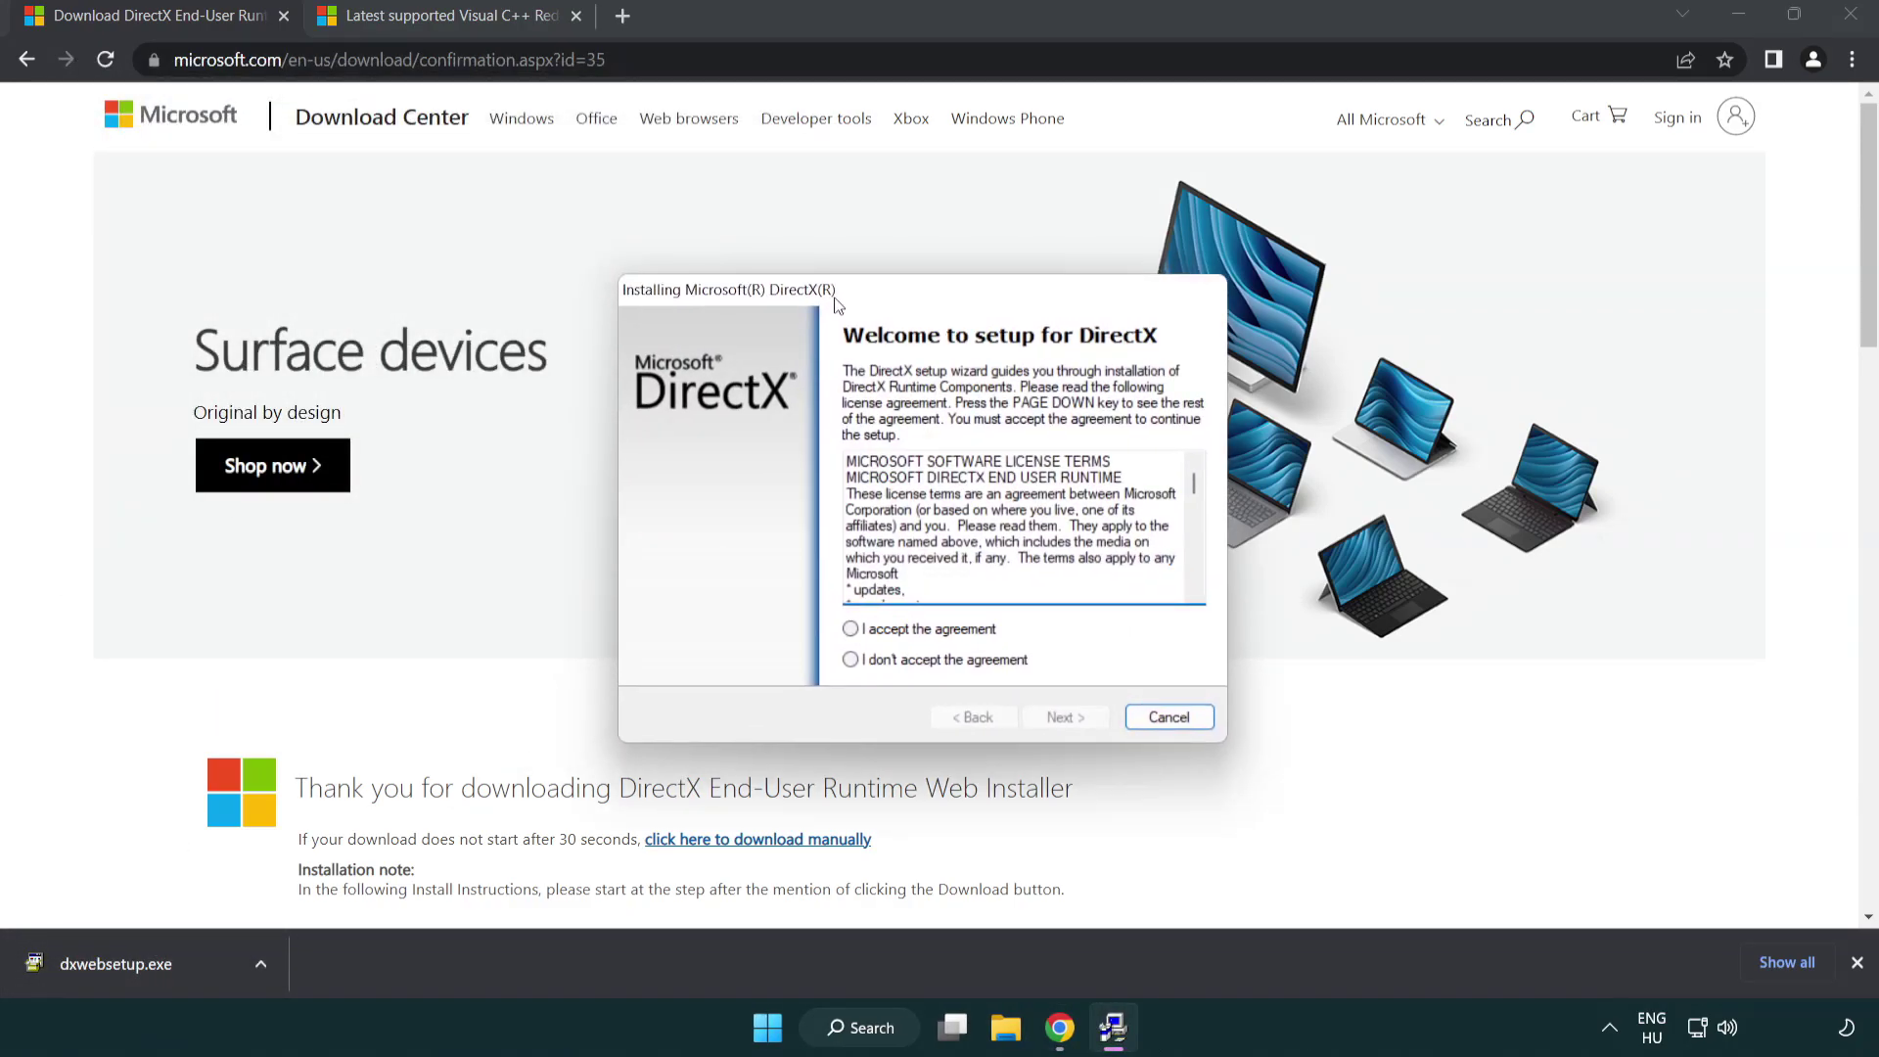
pyautogui.moveTo(1188, 477); pyautogui.dragTo(1178, 570)
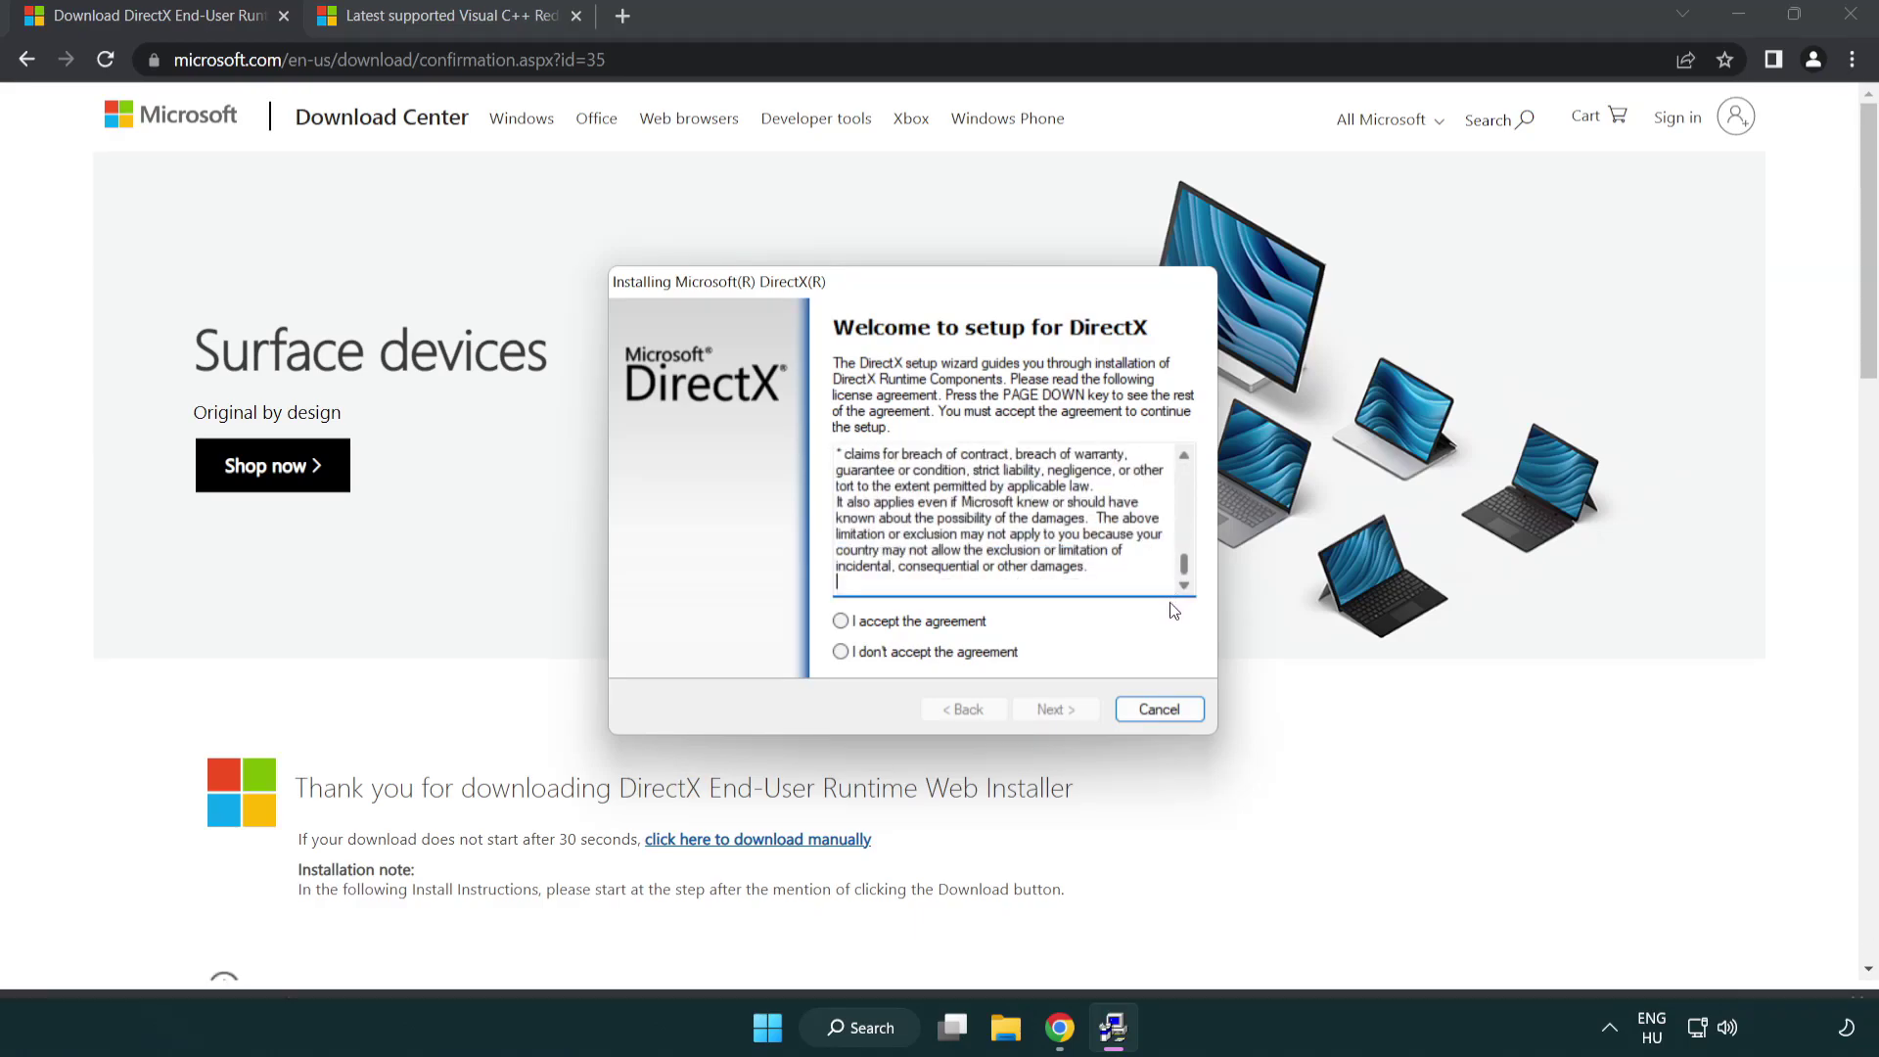
pyautogui.click(841, 624)
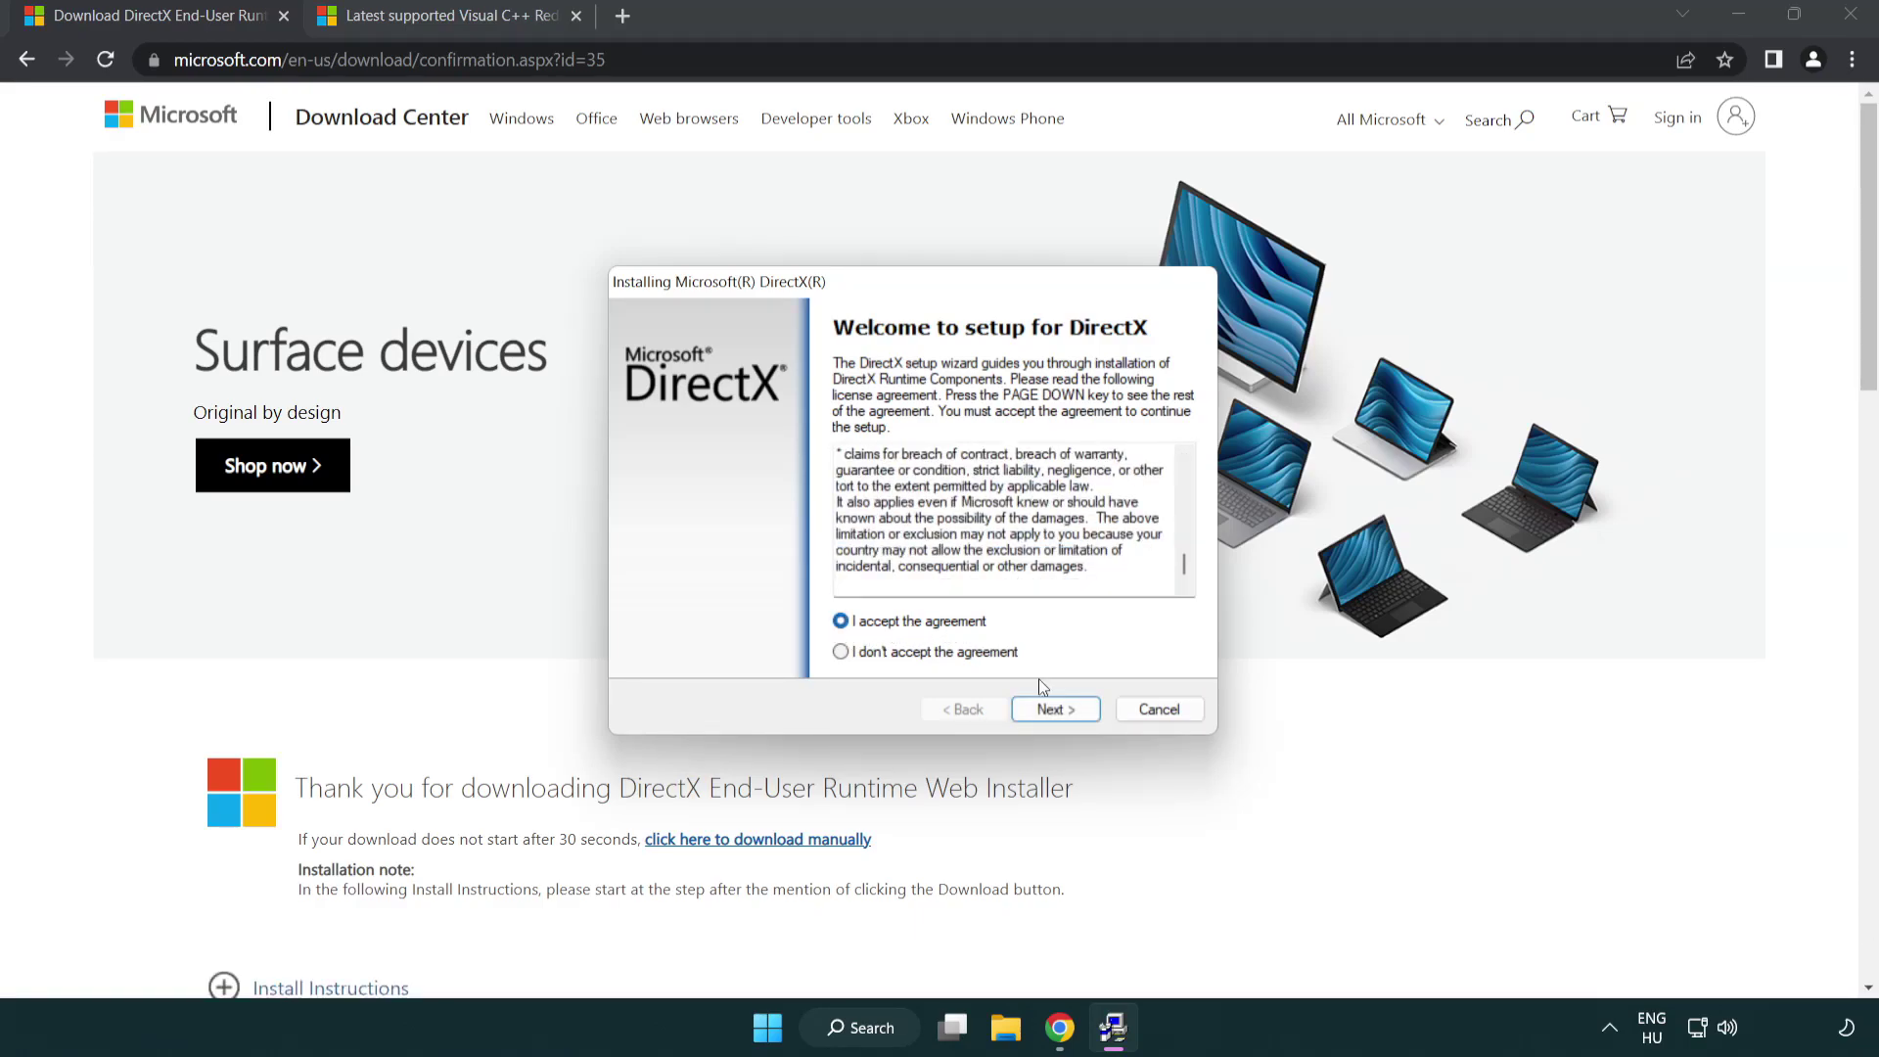
pyautogui.click(1056, 710)
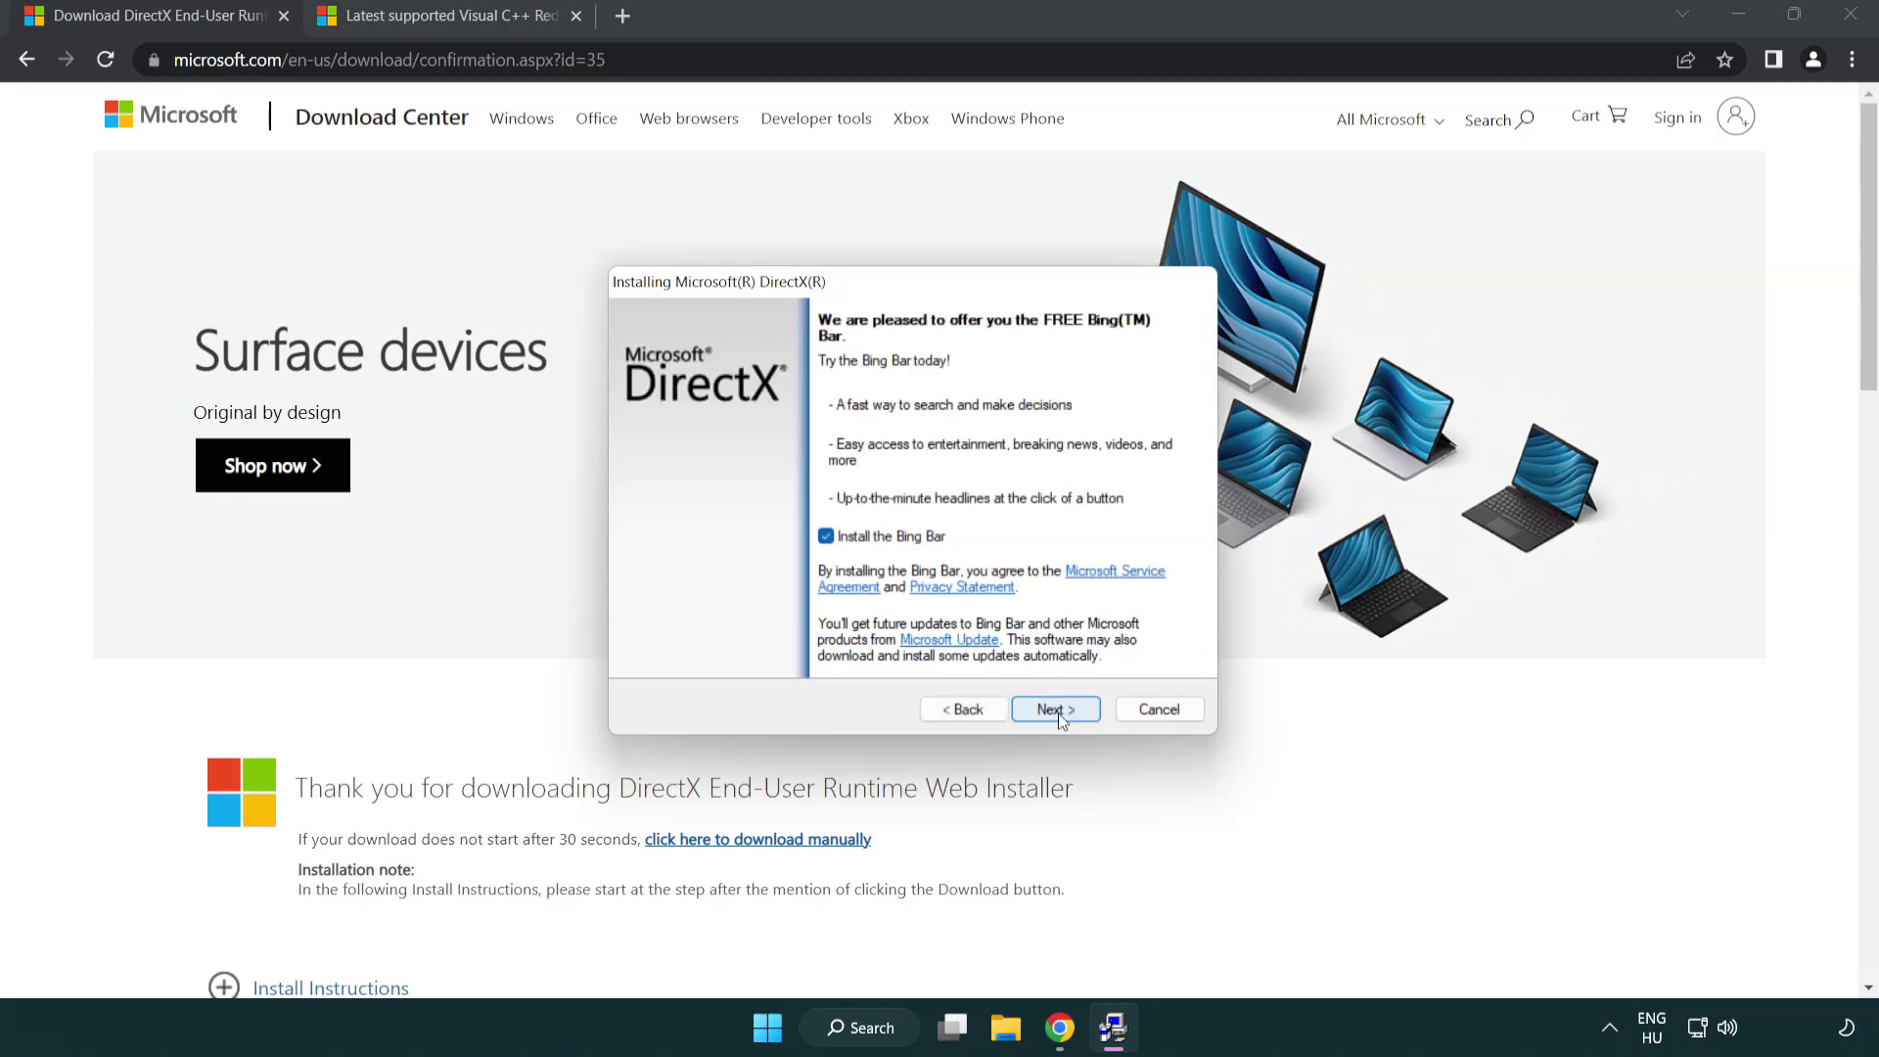
pyautogui.click(831, 543)
pyautogui.click(1052, 711)
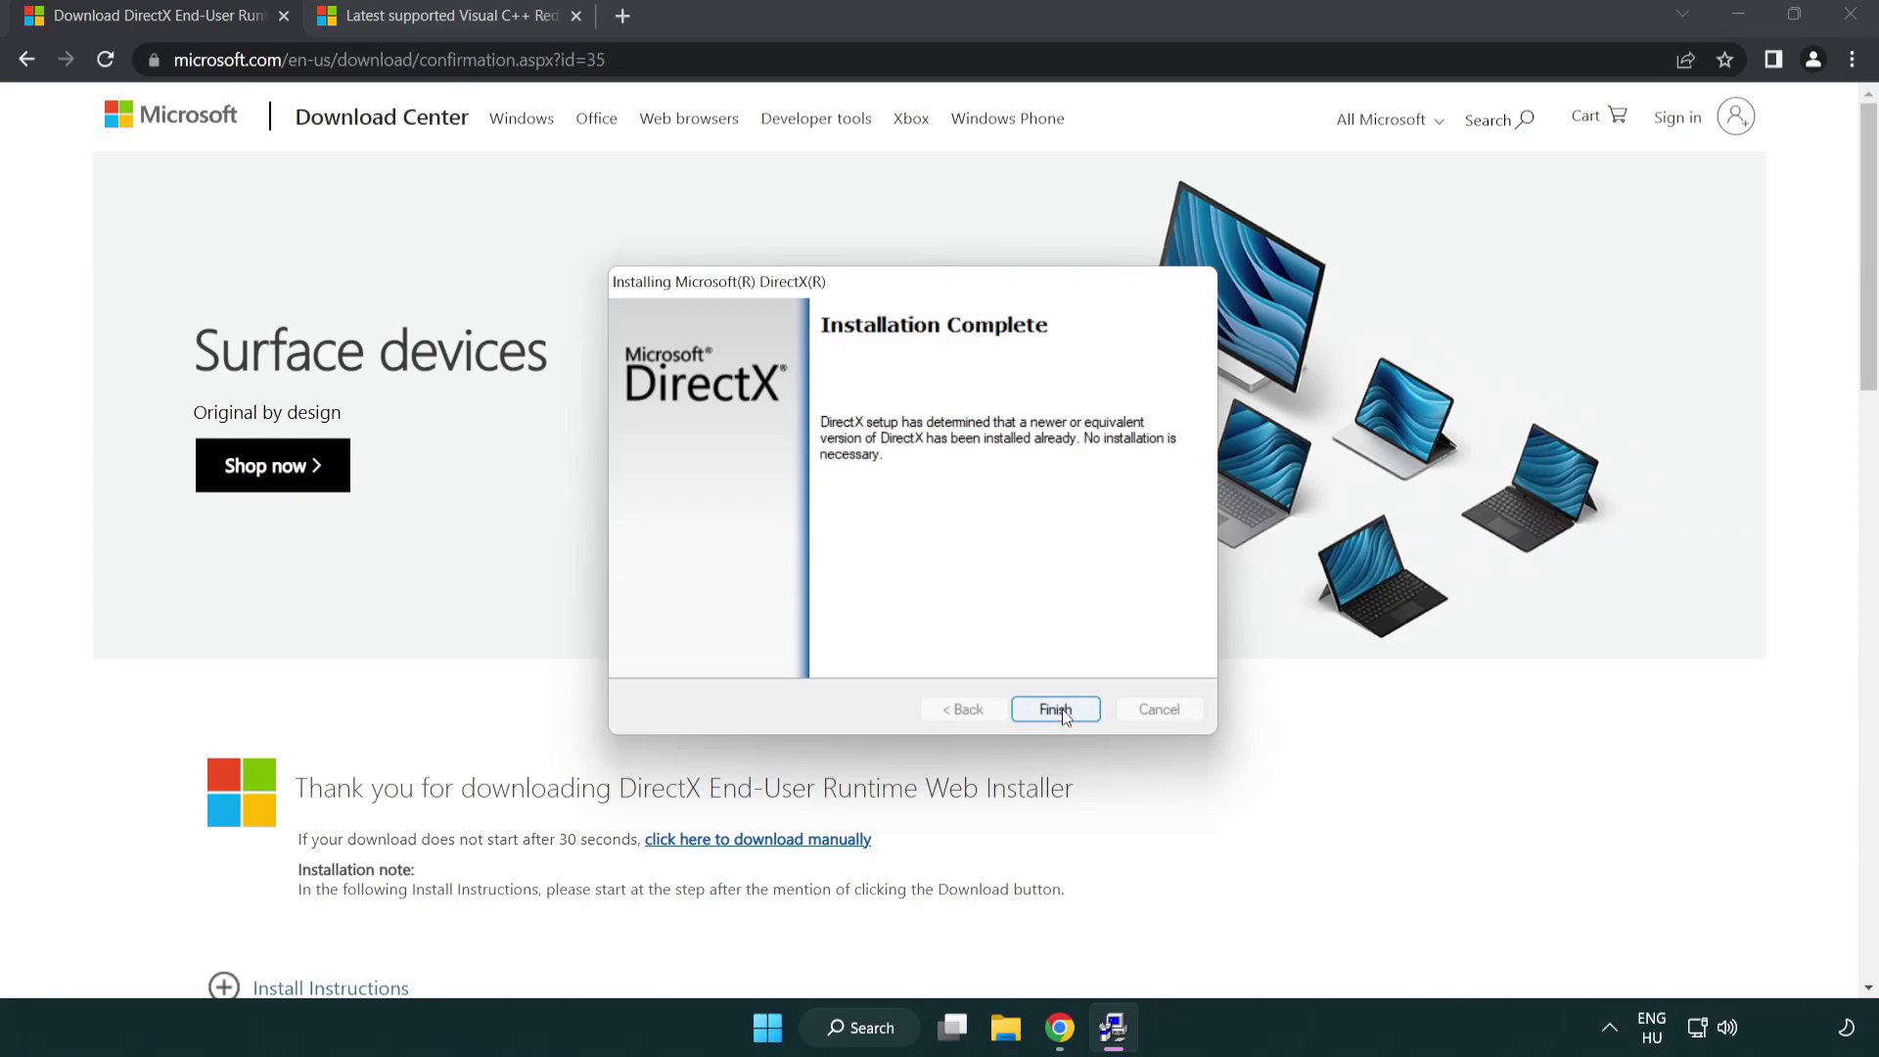
pyautogui.click(1056, 703)
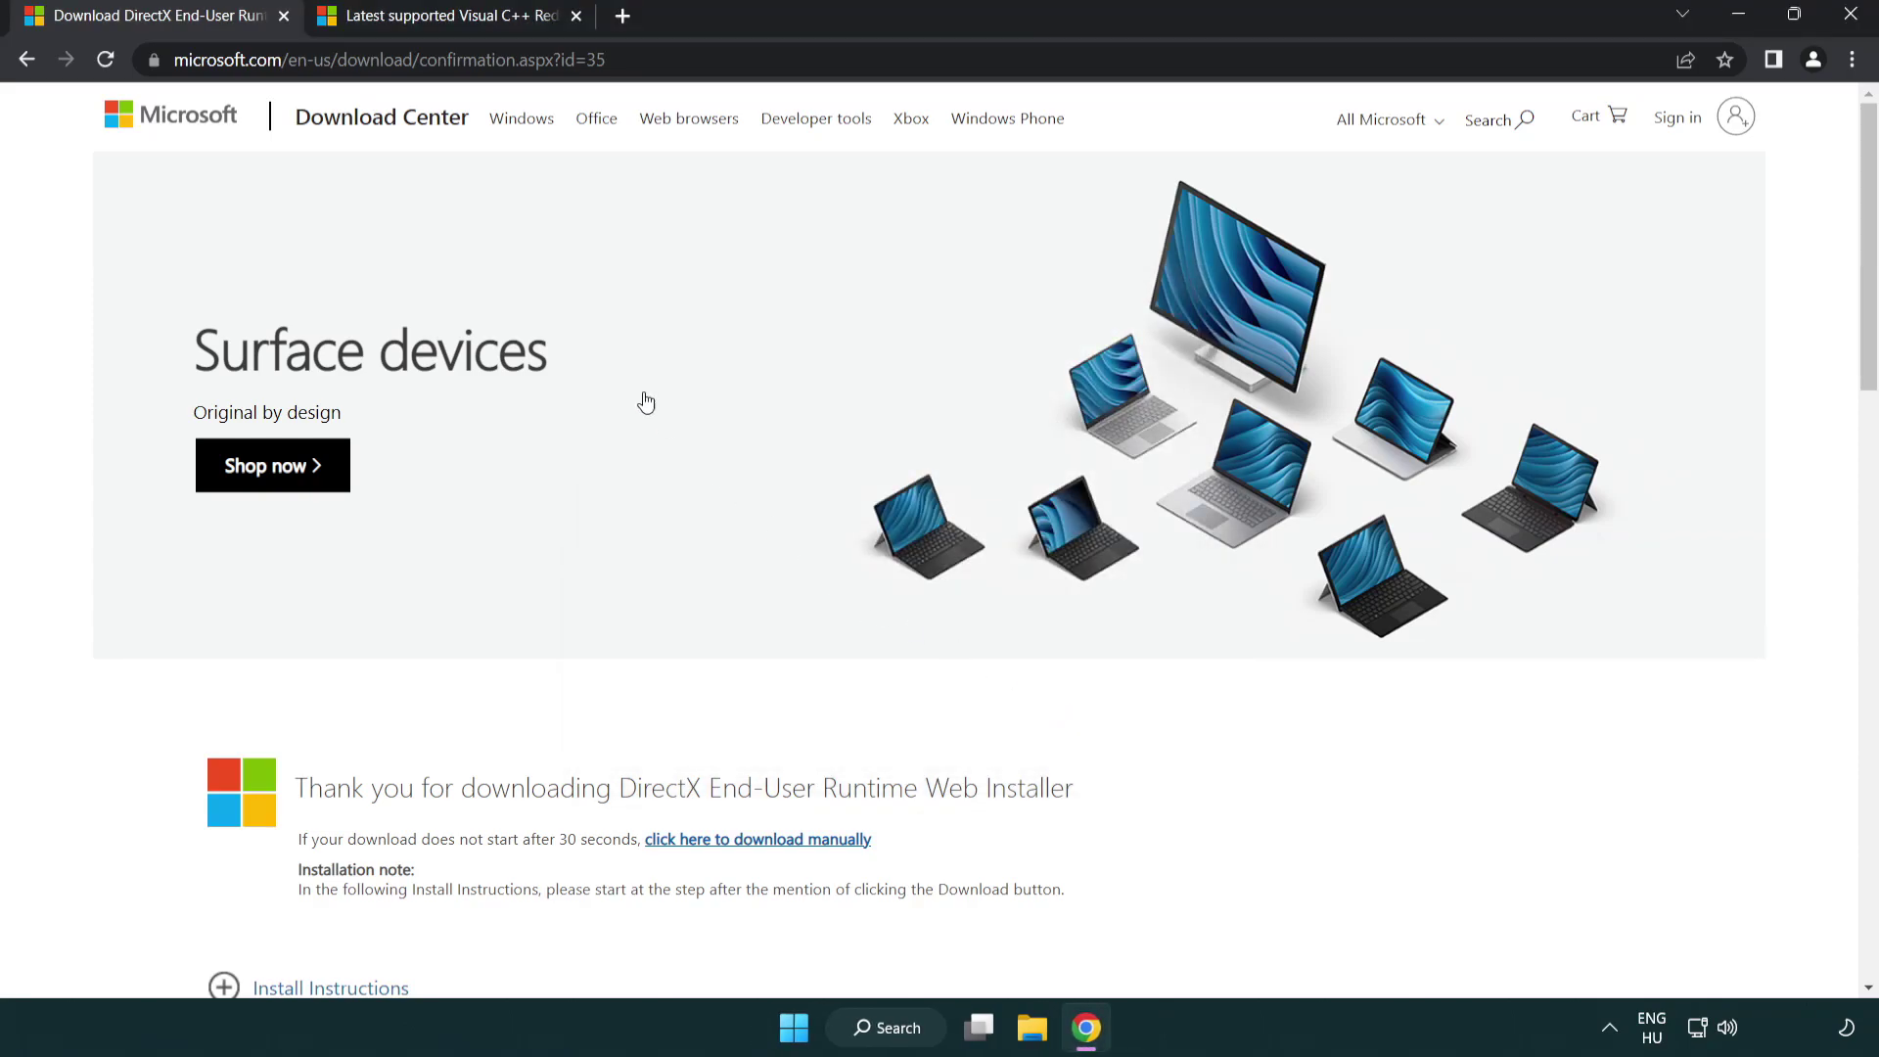
# Step: Close the DirectX tab and bring up the Visual Studio 2015–2022 redistributable table
pyautogui.click(284, 16)
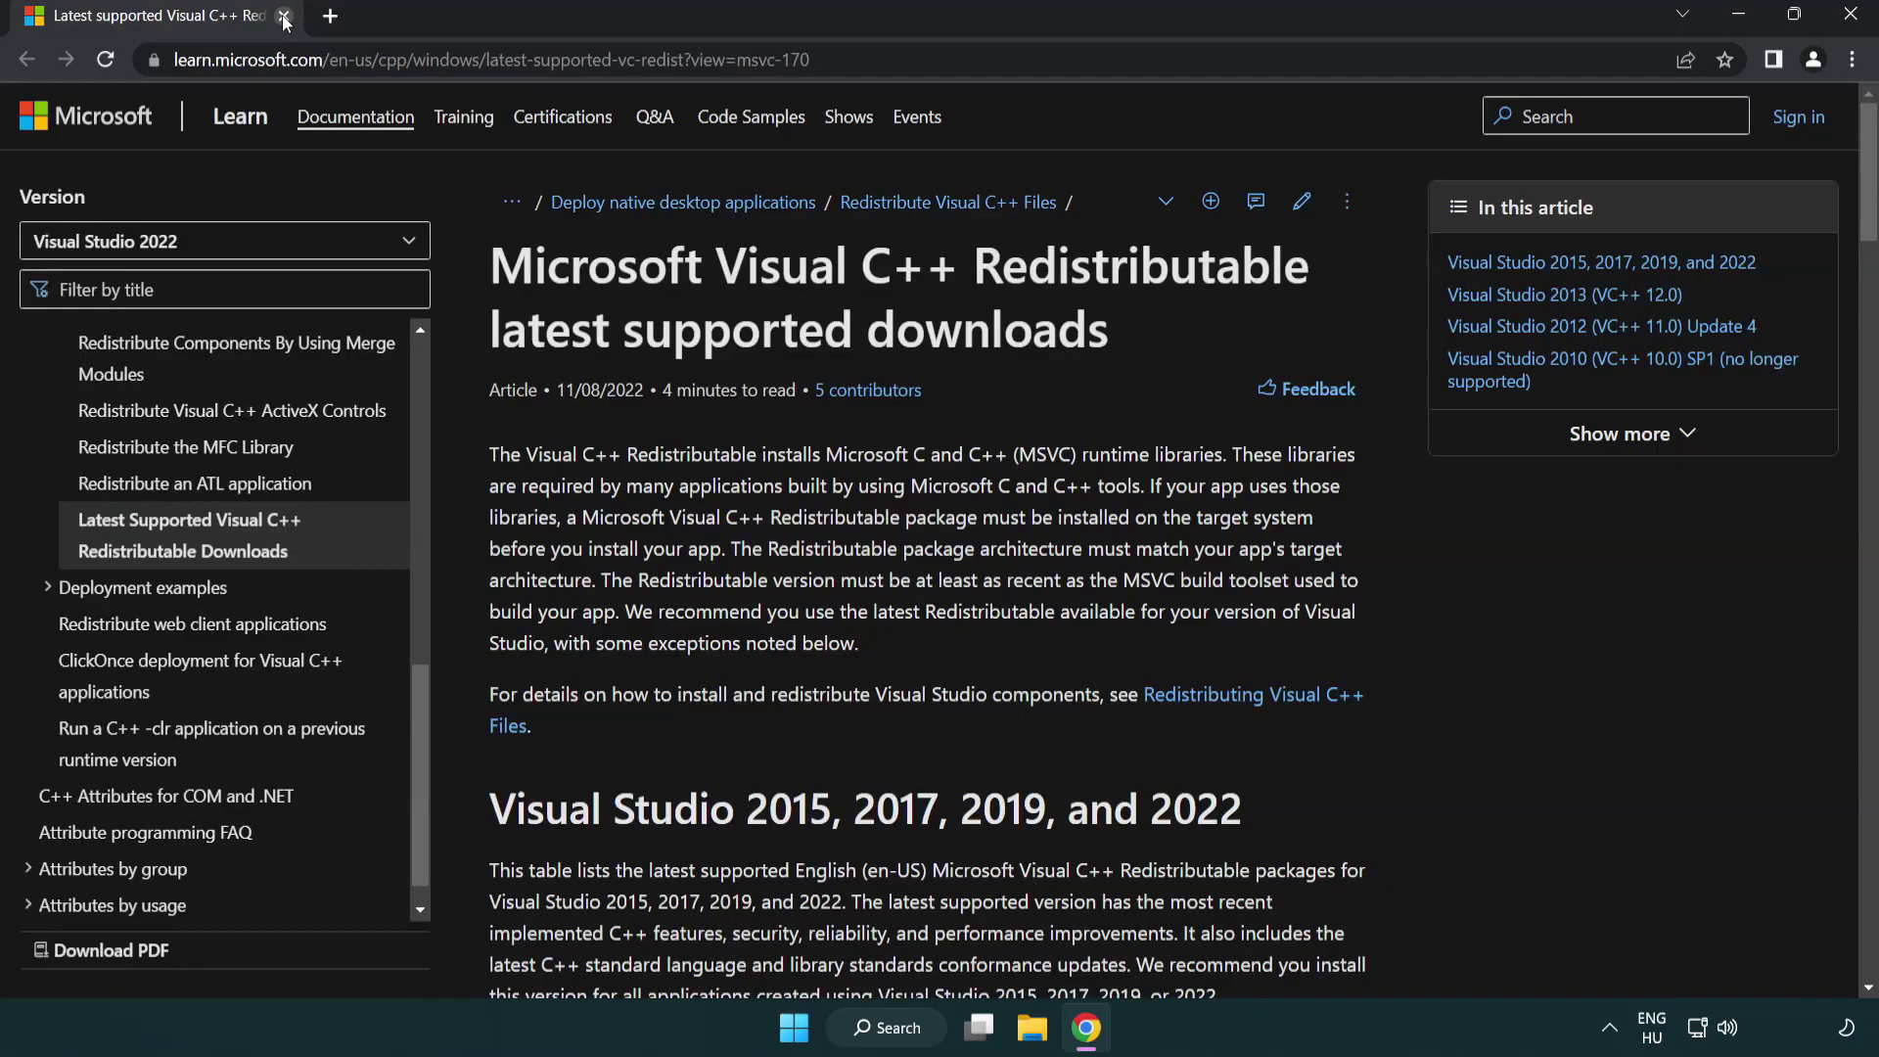
pyautogui.click(868, 66)
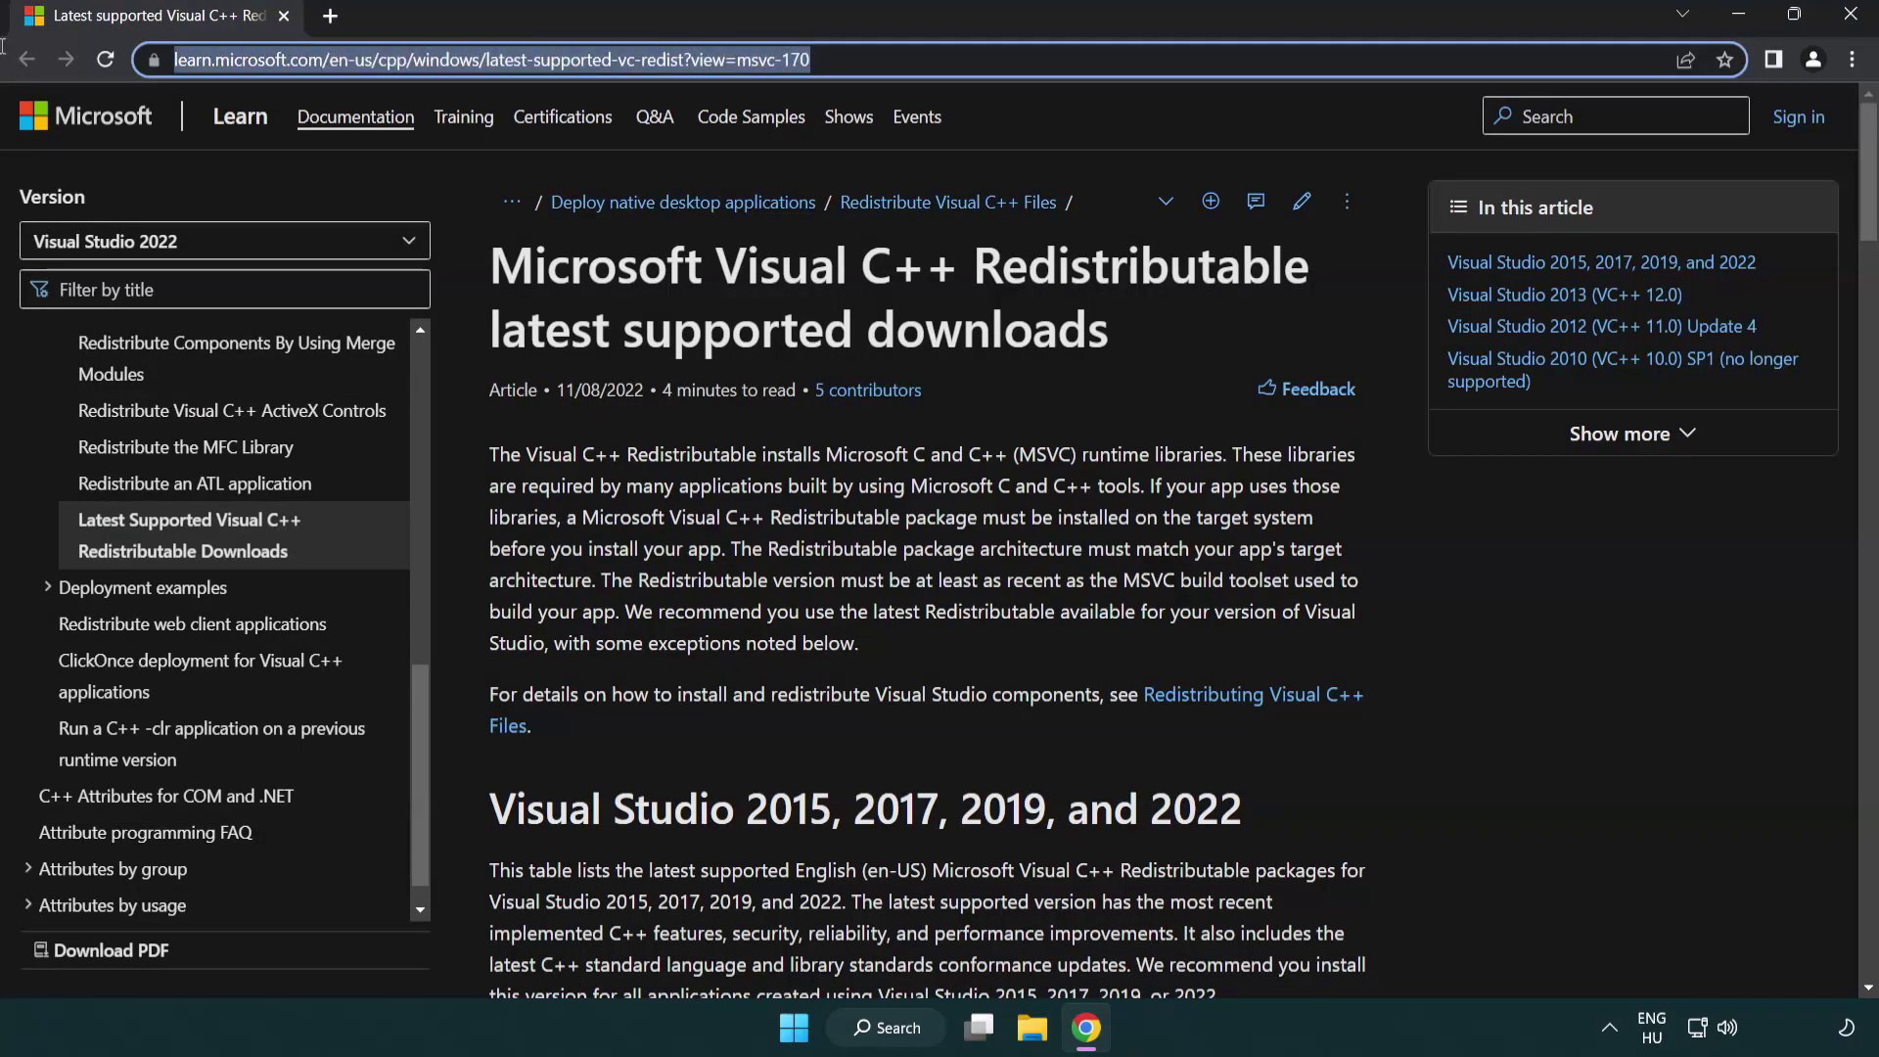
pyautogui.click(968, 322)
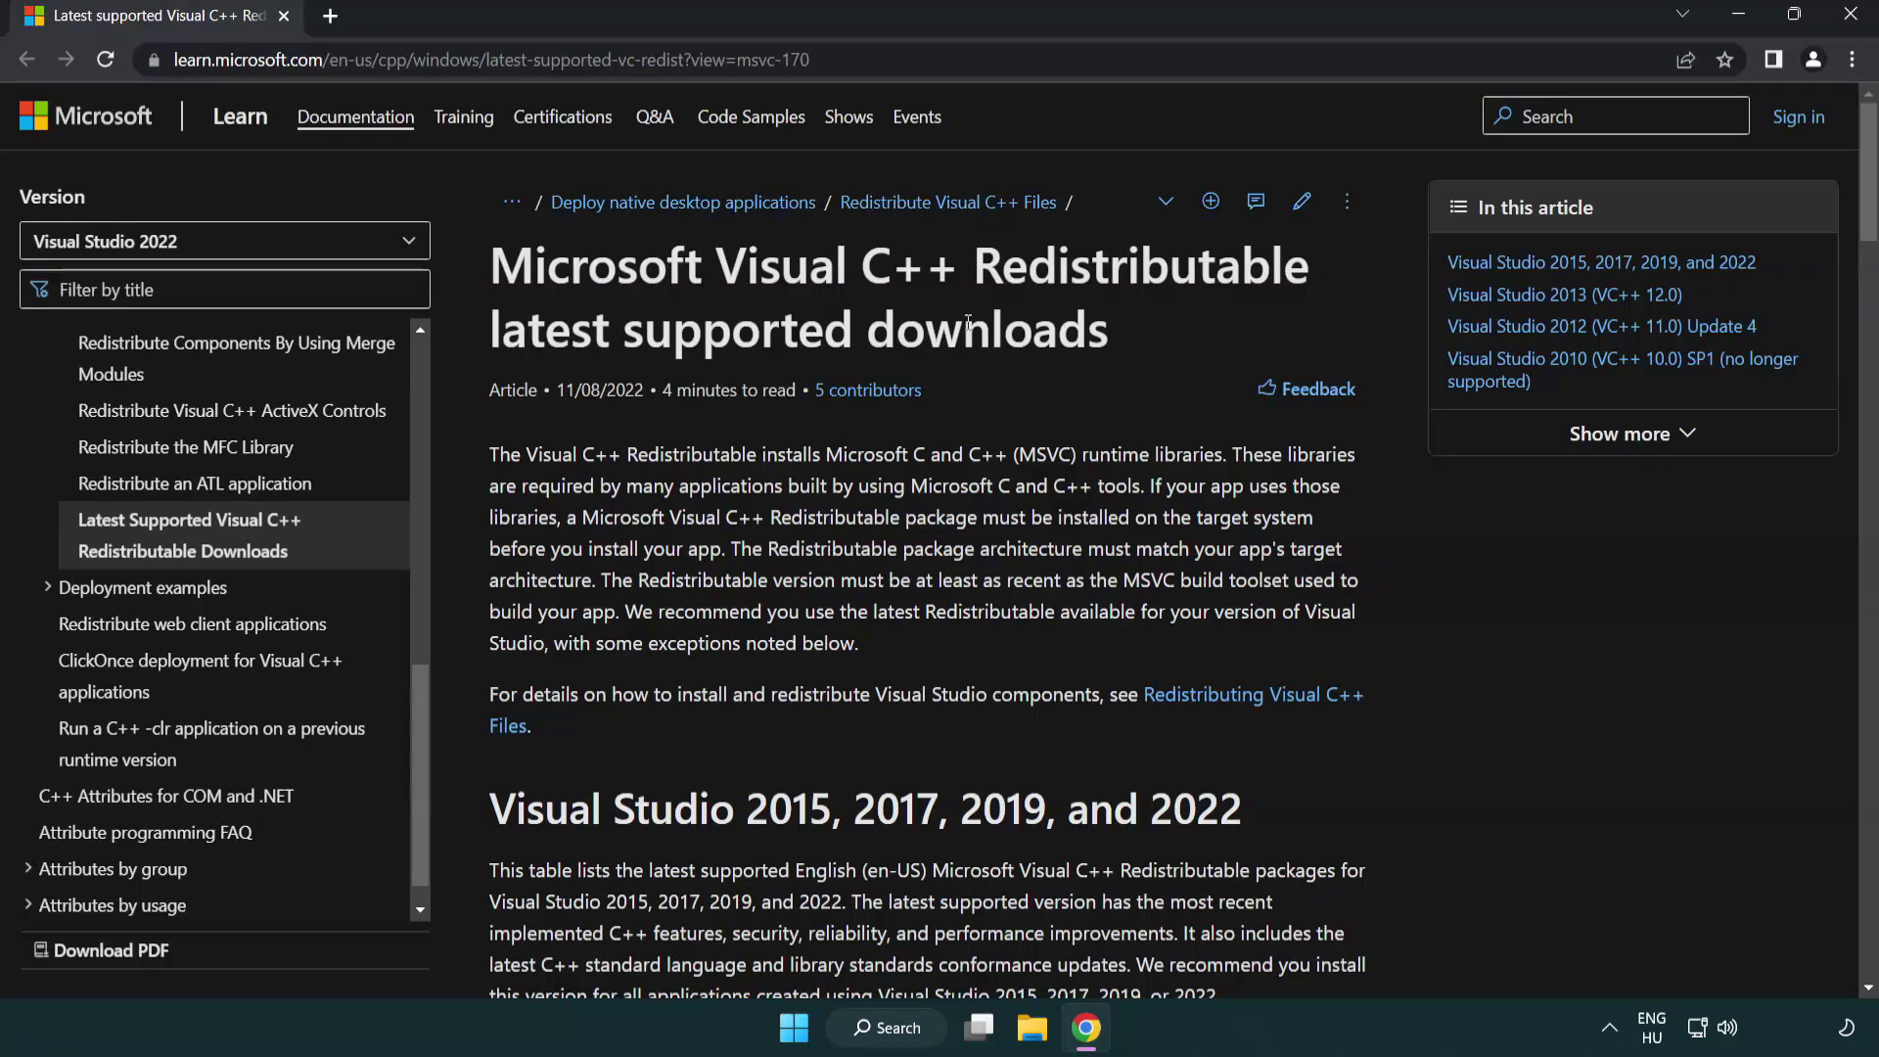
pyautogui.scroll(-5, 968, 322)
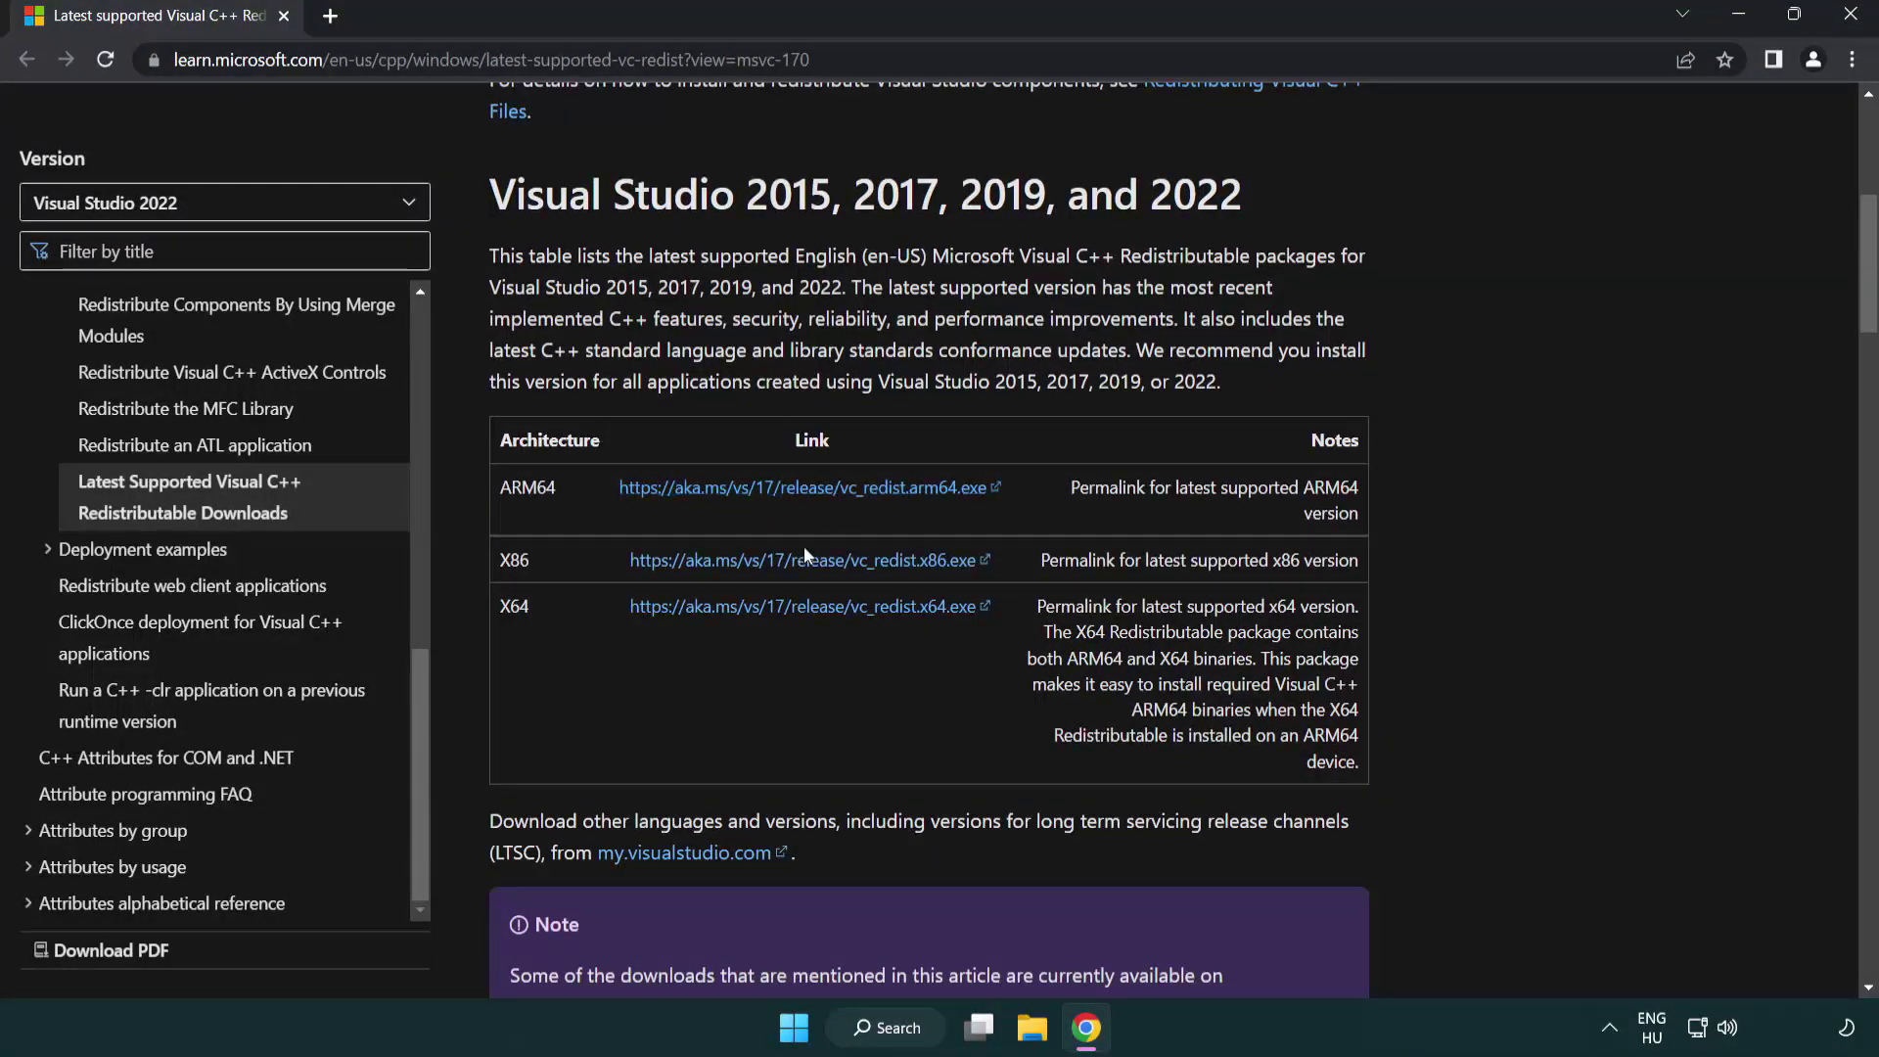
# Step: Download the ARM64, x86 and x64 Visual C++ redistributables and launch VC_redist.arm64.exe
pyautogui.click(770, 492)
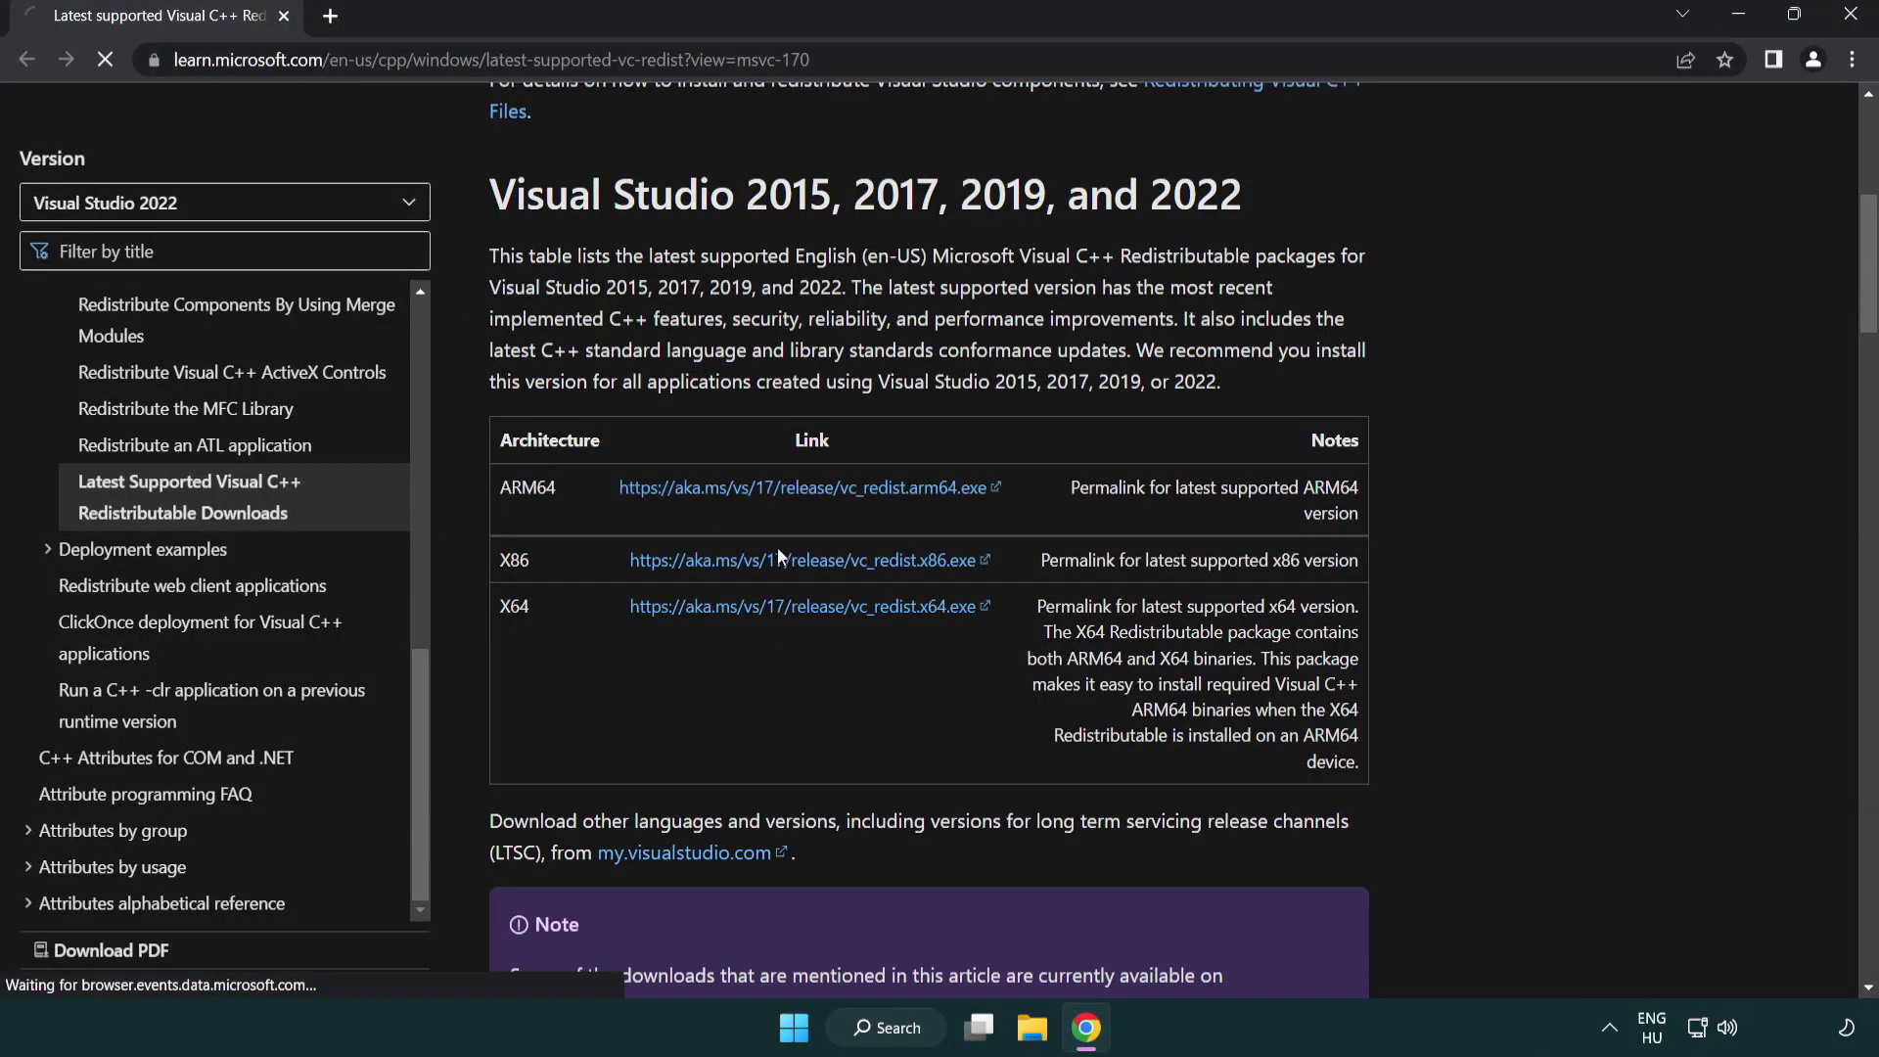
pyautogui.click(777, 559)
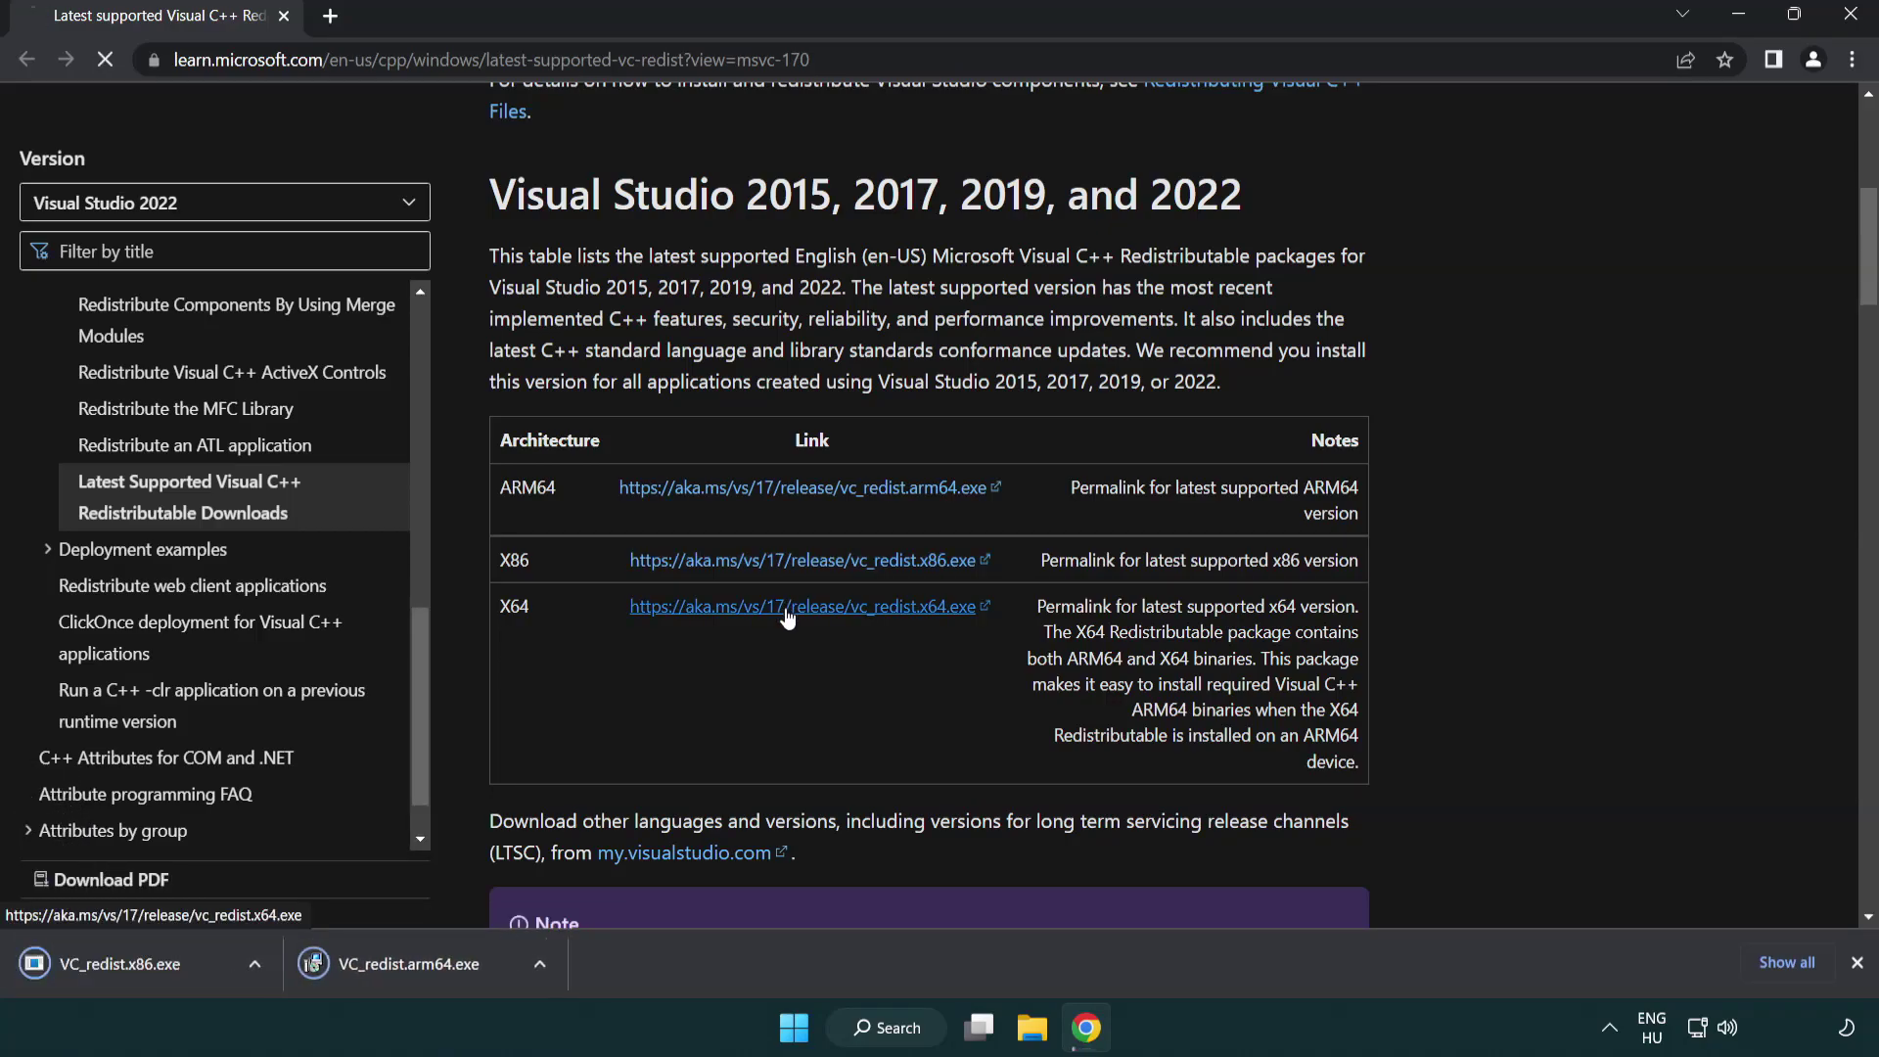
pyautogui.click(788, 614)
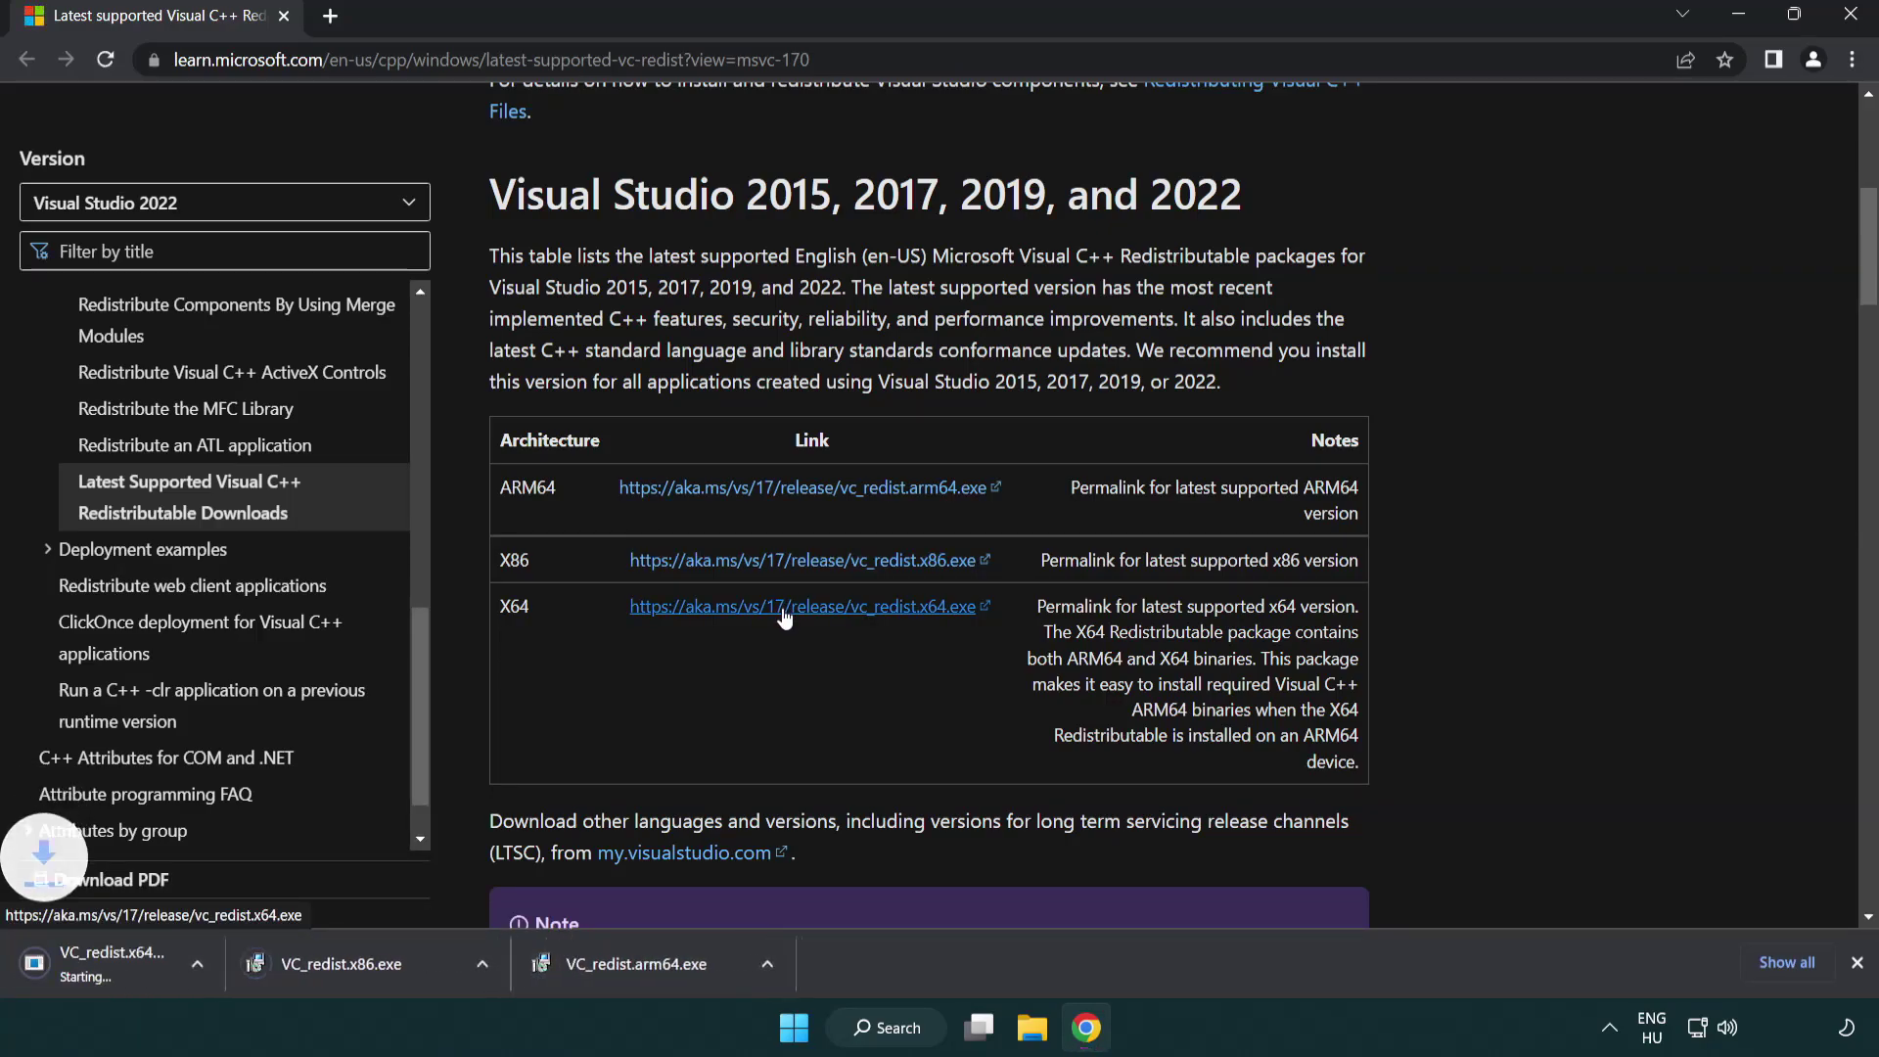
pyautogui.click(719, 977)
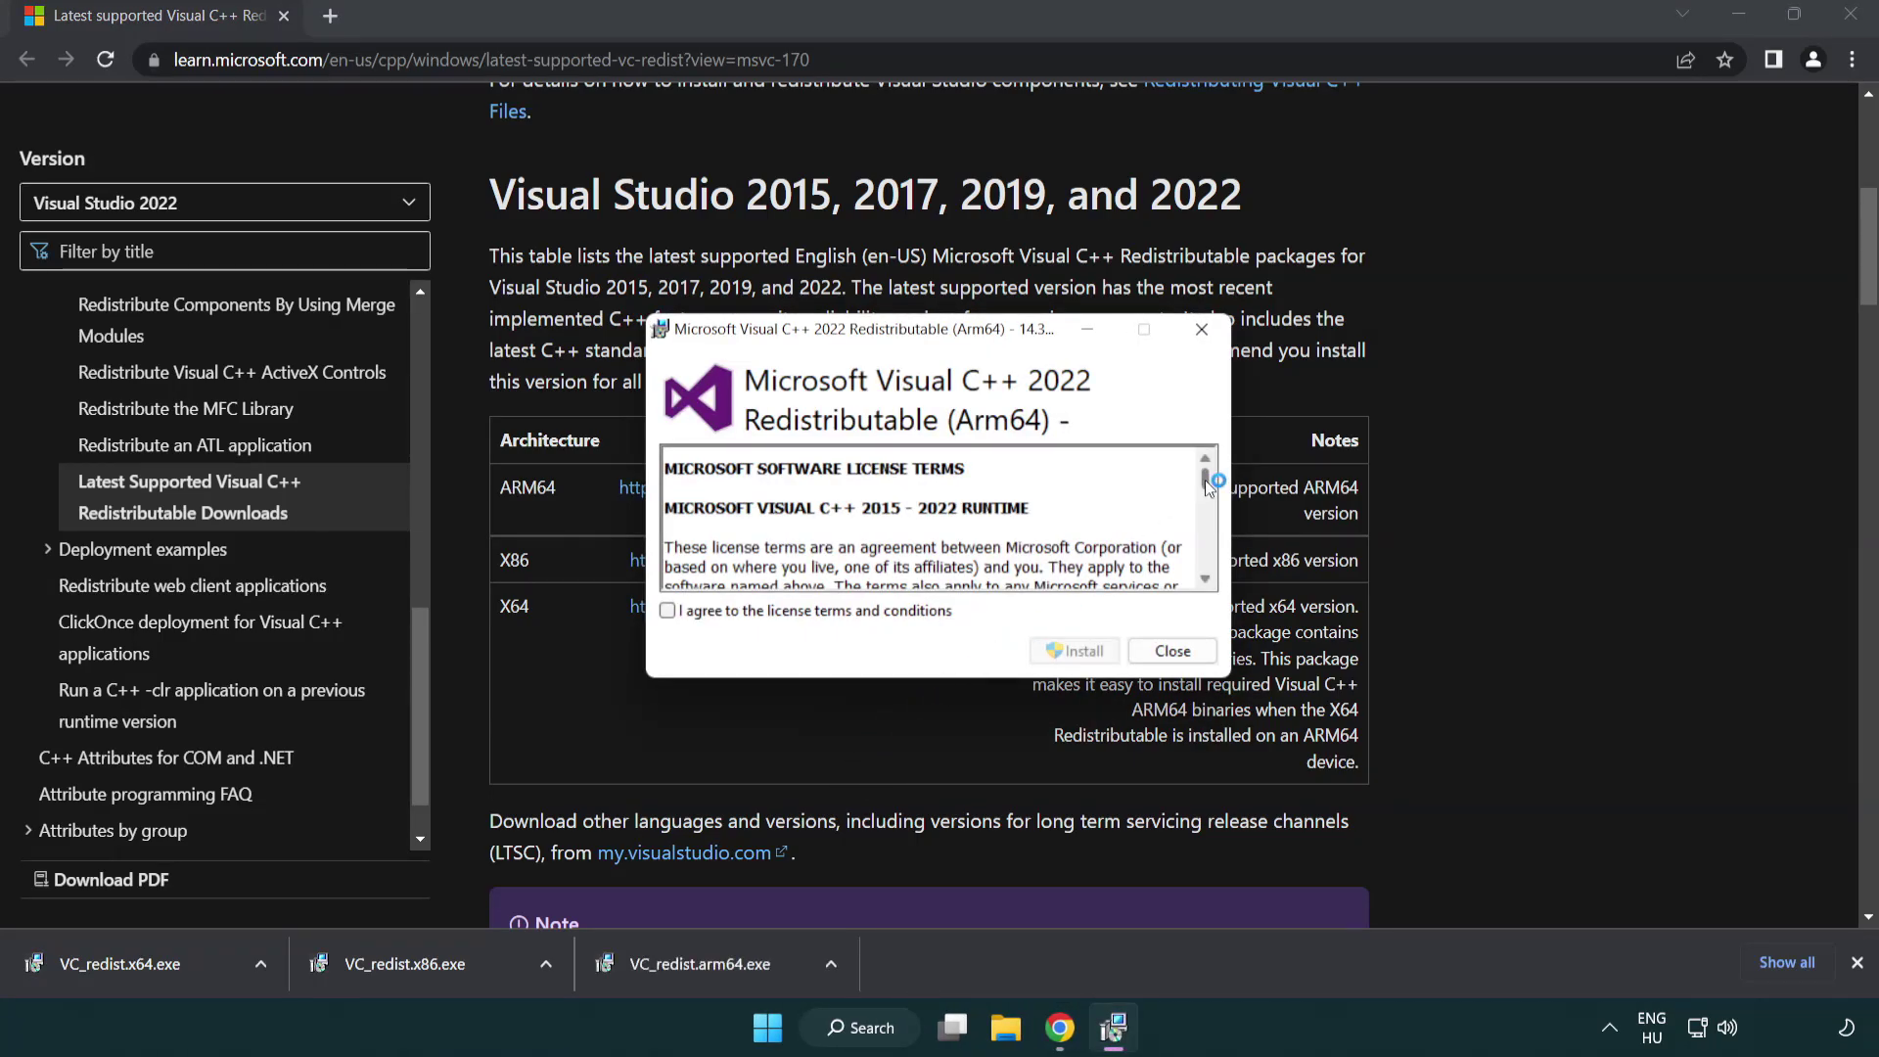
# Step: Accept the licence and attempt the ARM64 install, then dismiss its 'Setup Failed' dialog
pyautogui.moveTo(1208, 484); pyautogui.dragTo(1223, 575)
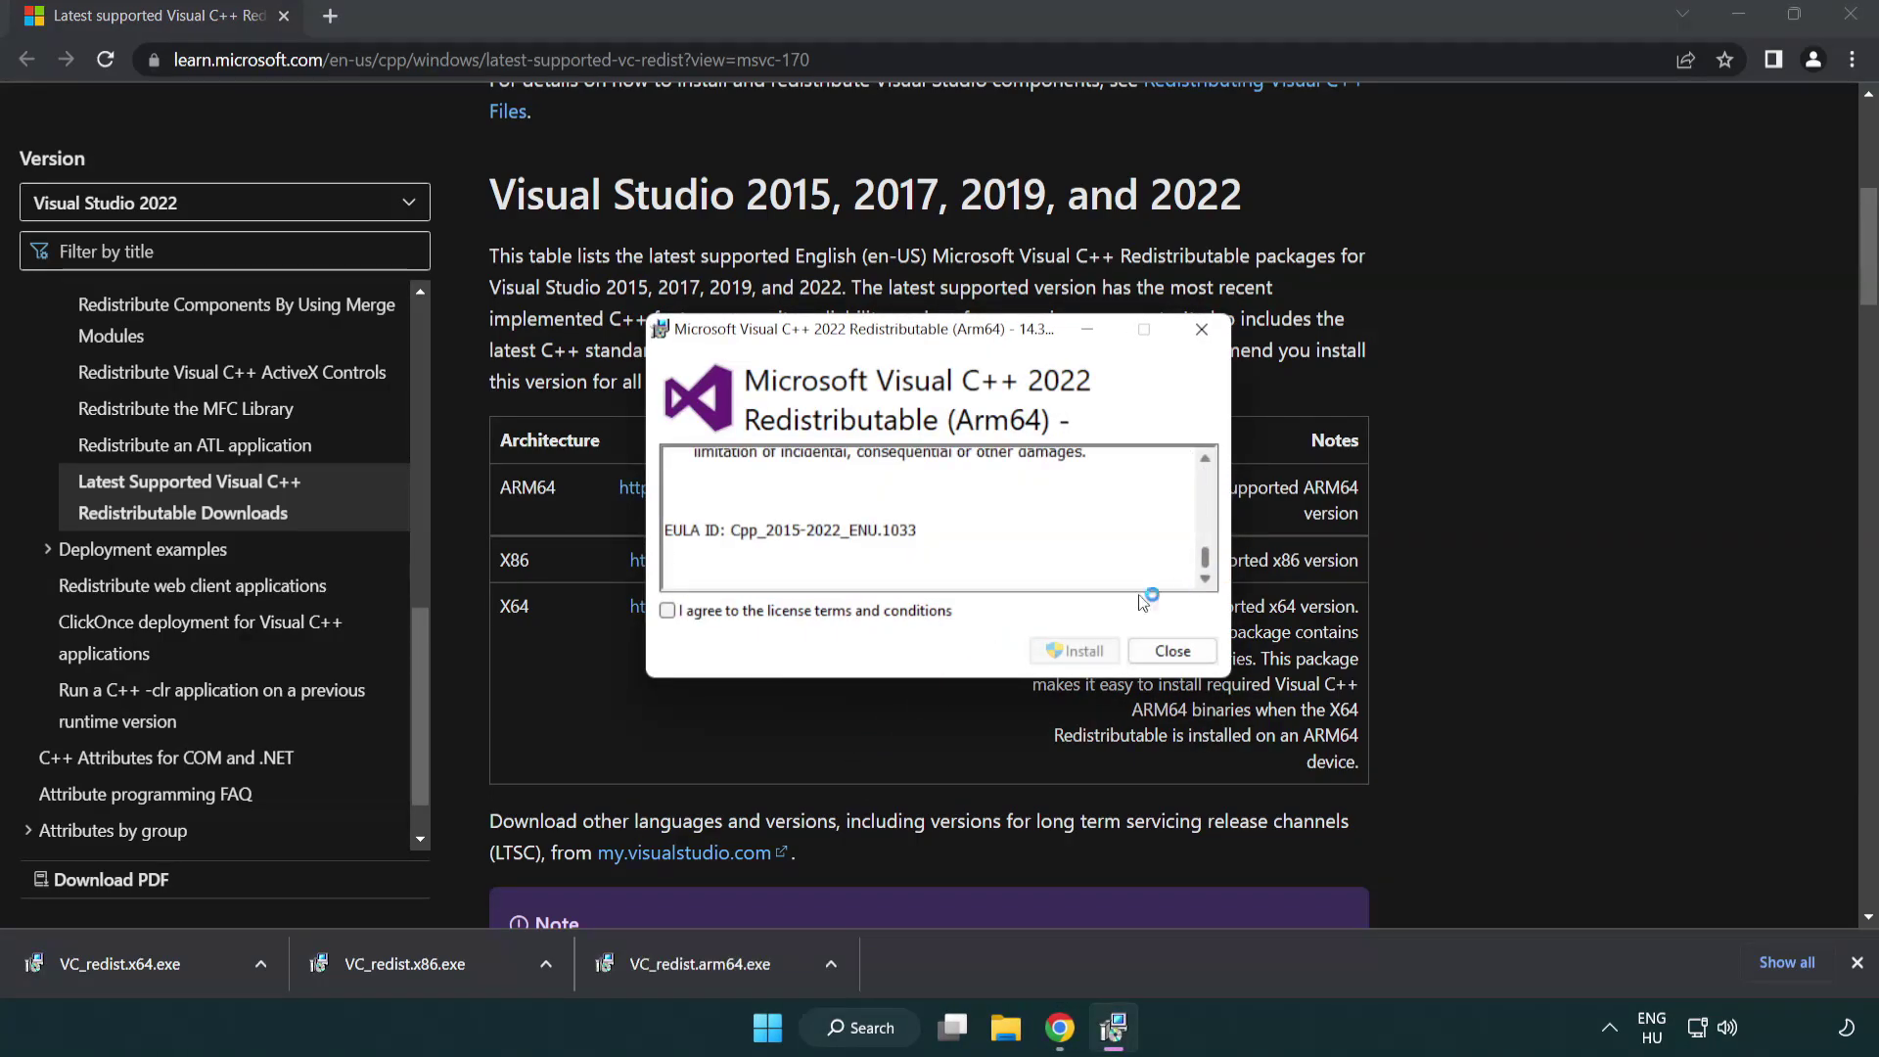
pyautogui.click(674, 612)
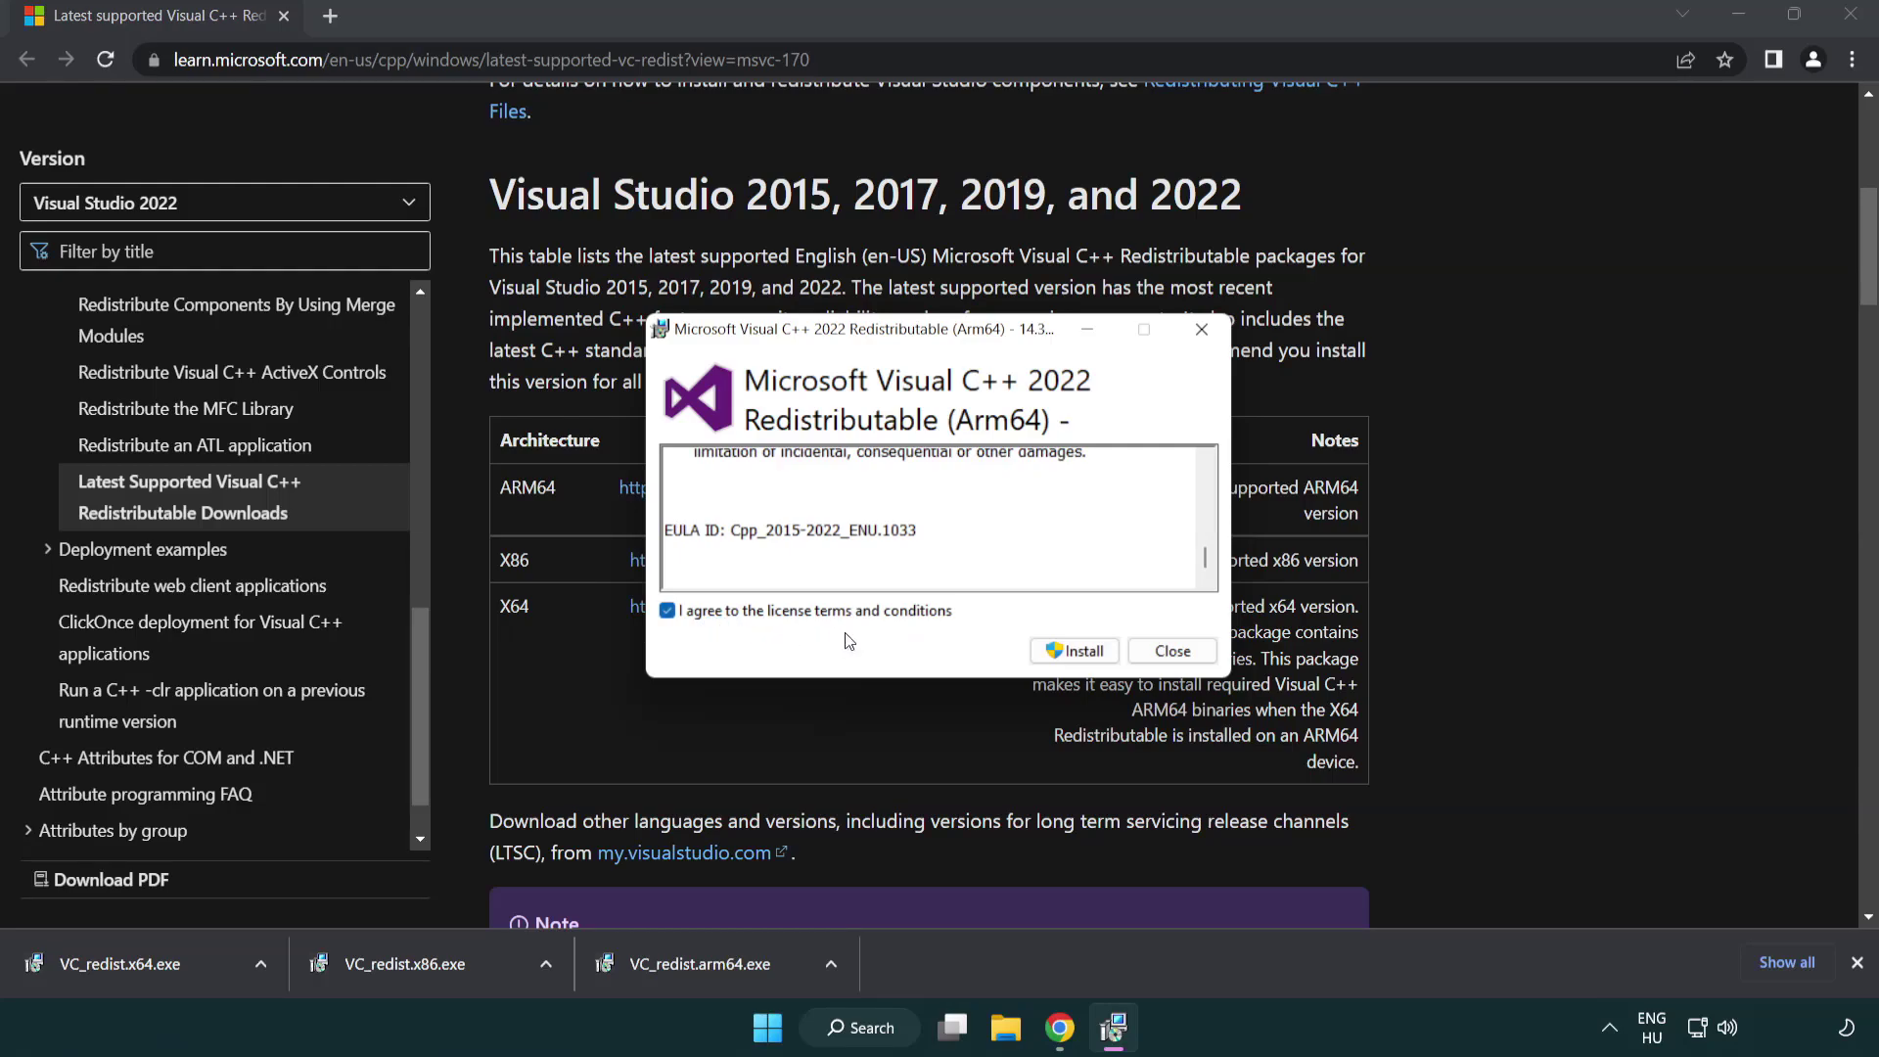
pyautogui.click(1047, 650)
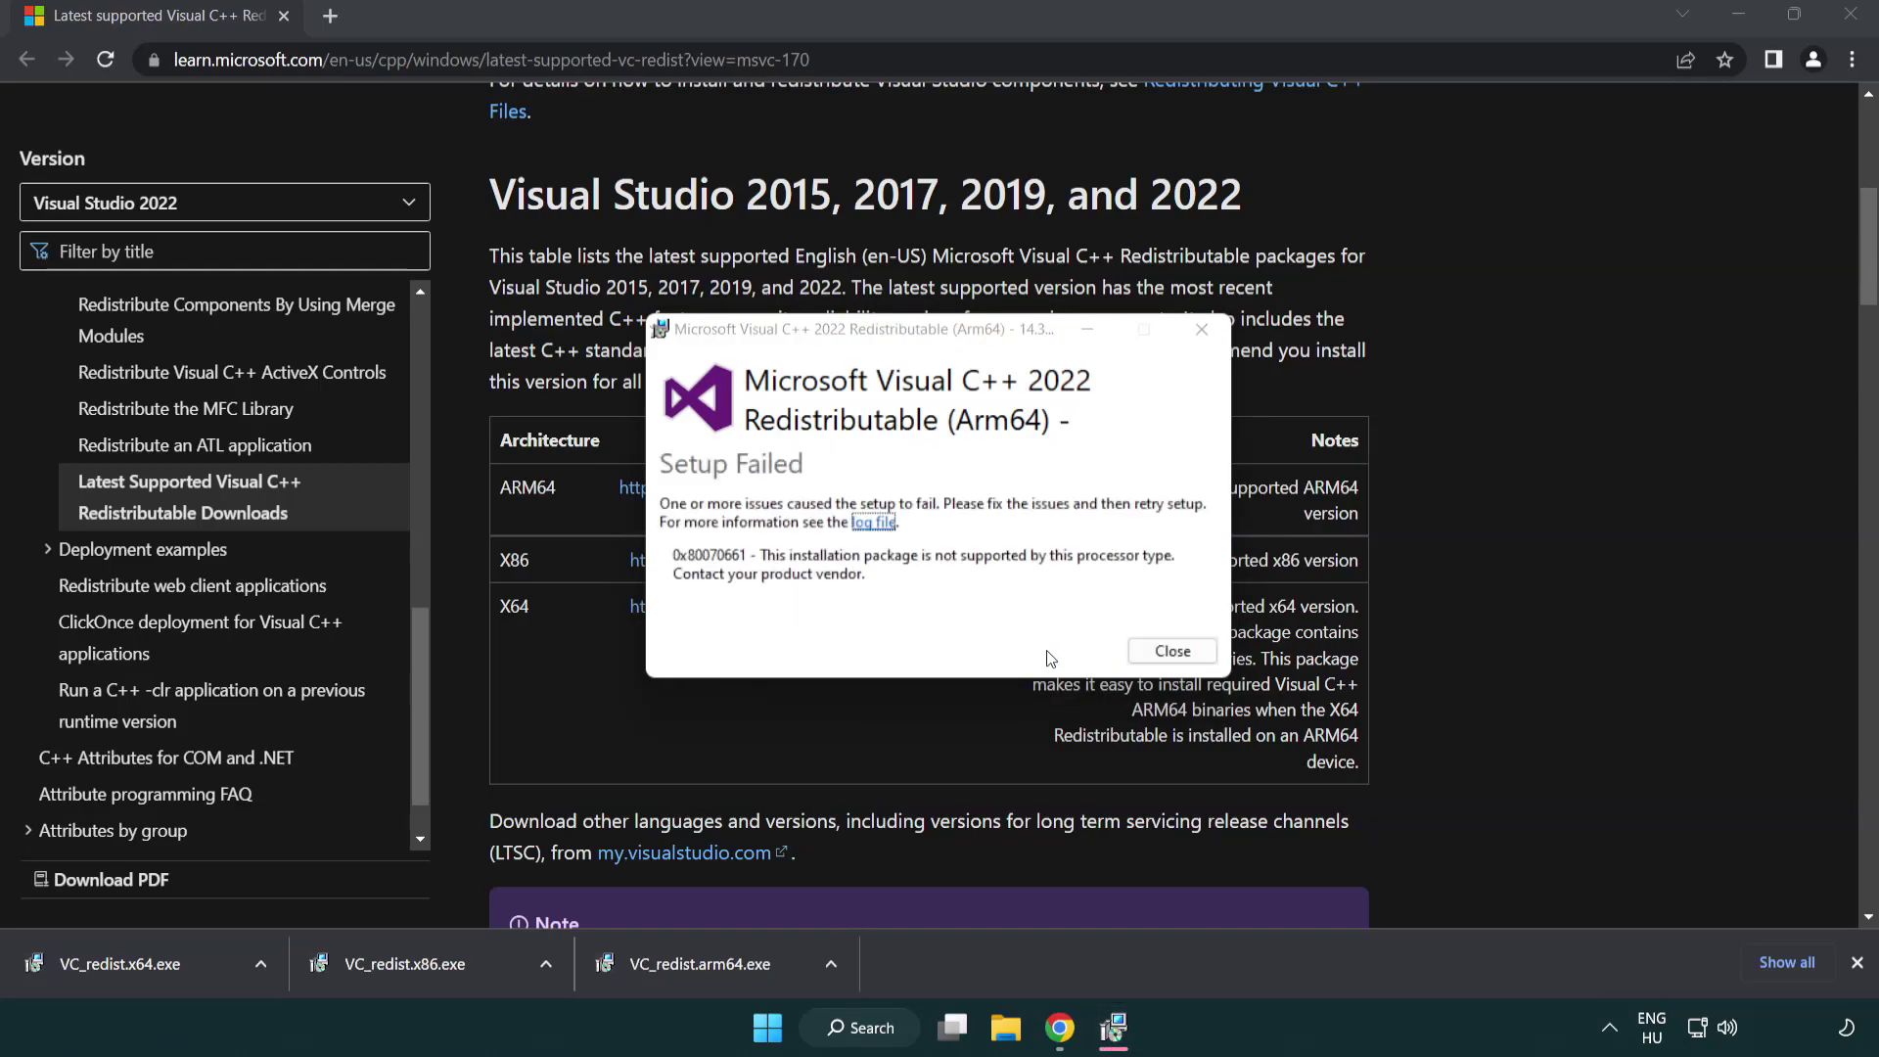
pyautogui.click(1170, 652)
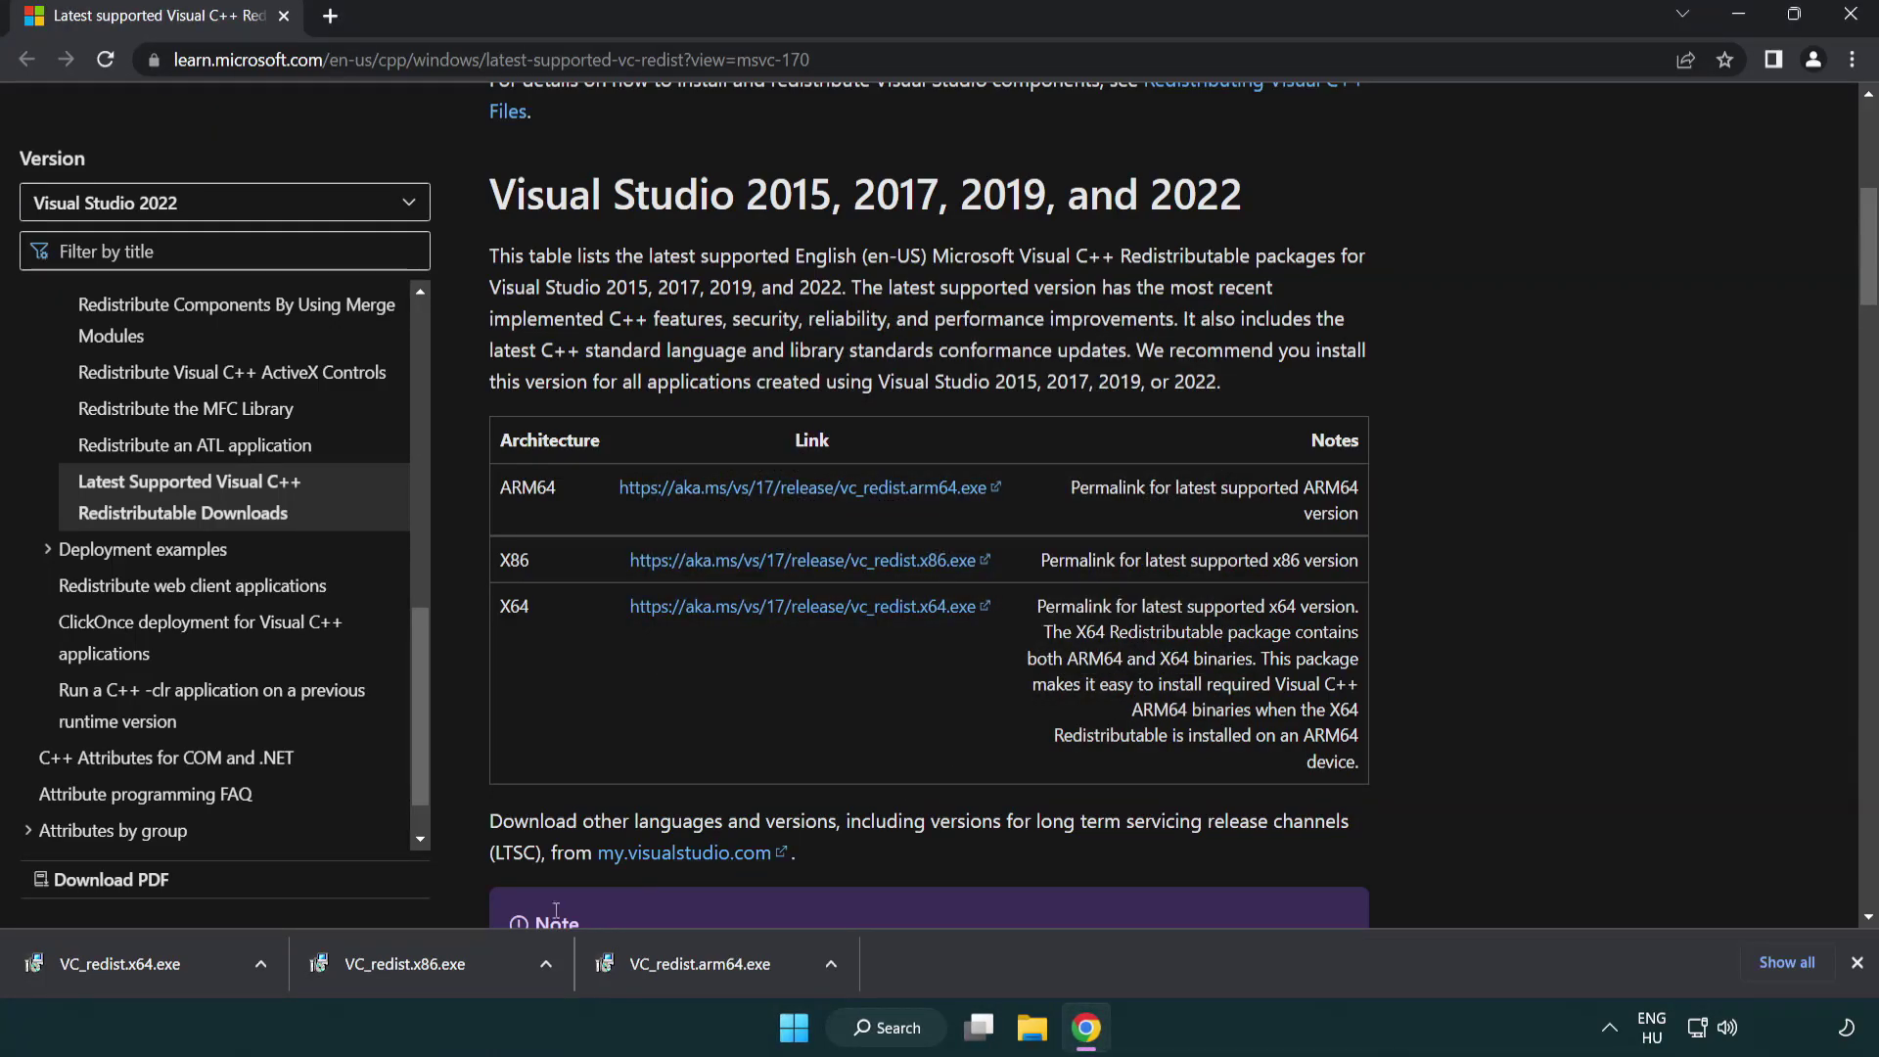
# Step: Install the x86 and x64 redistributables and close each success dialog without restarting
pyautogui.click(420, 975)
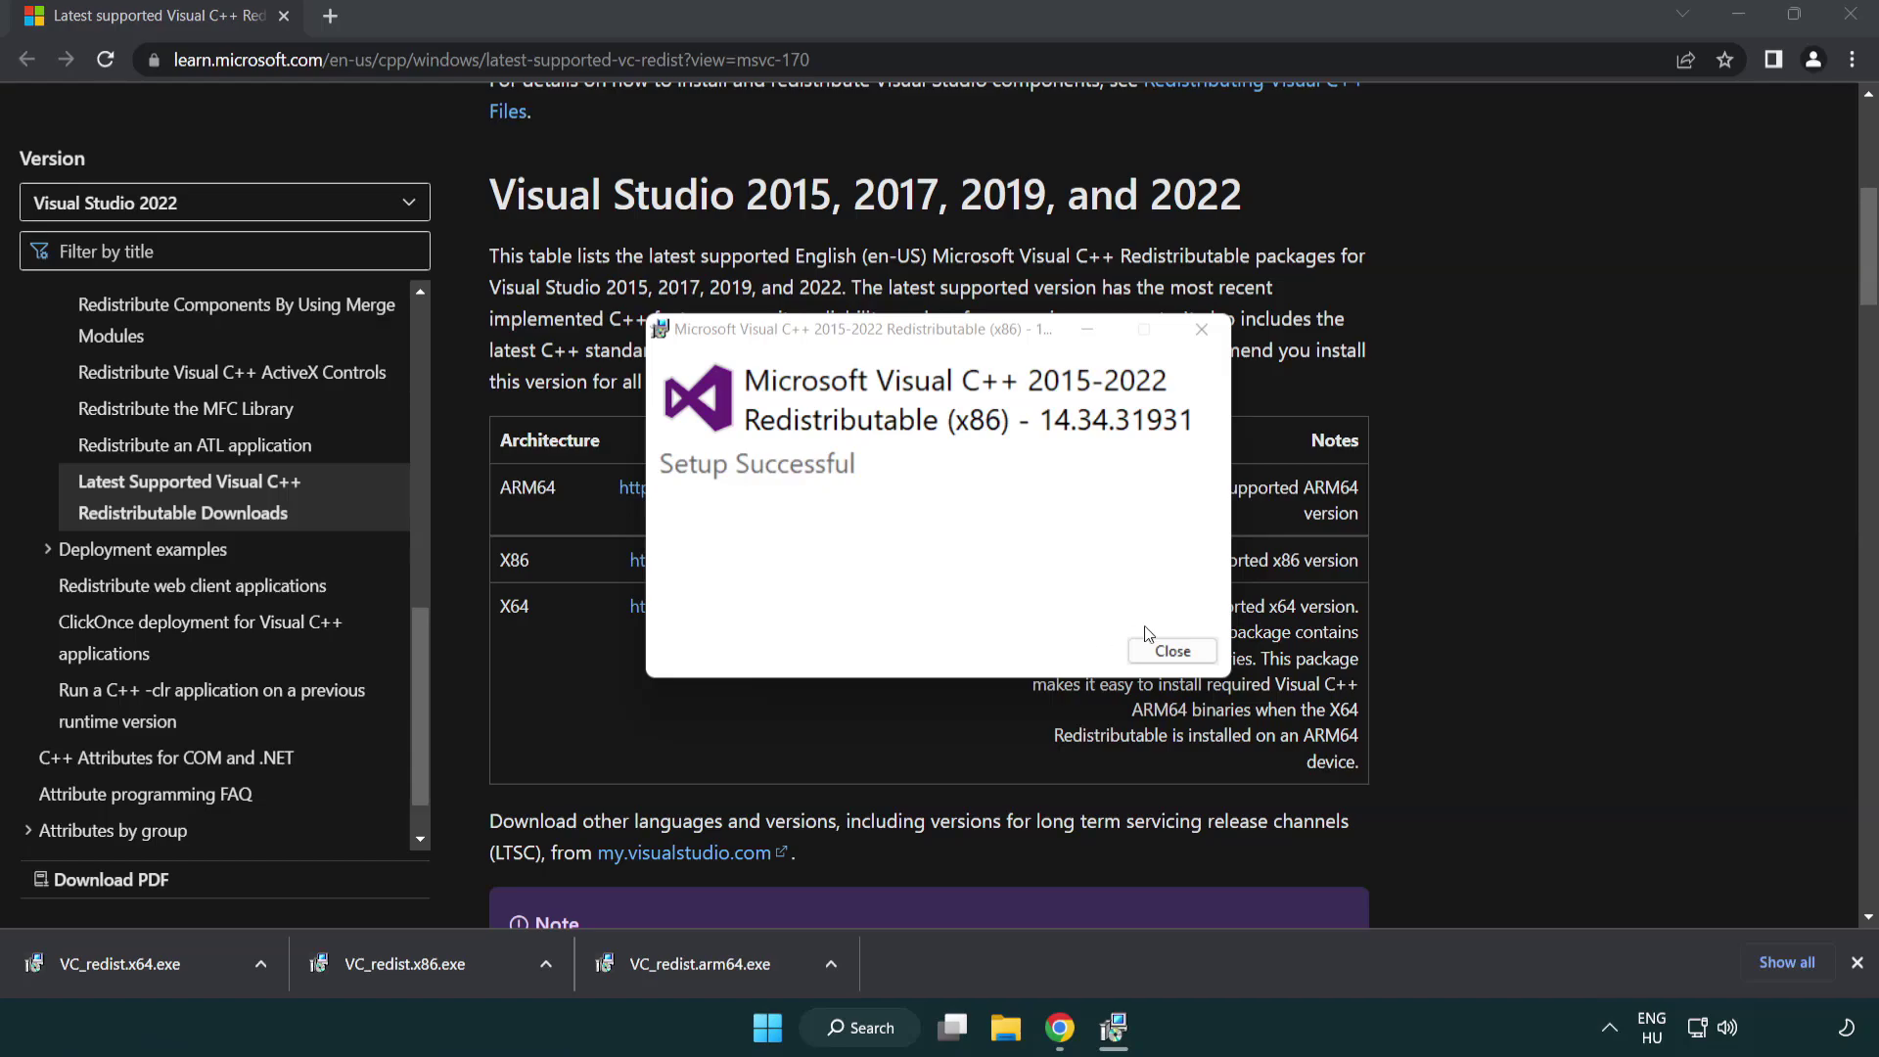
pyautogui.click(1175, 650)
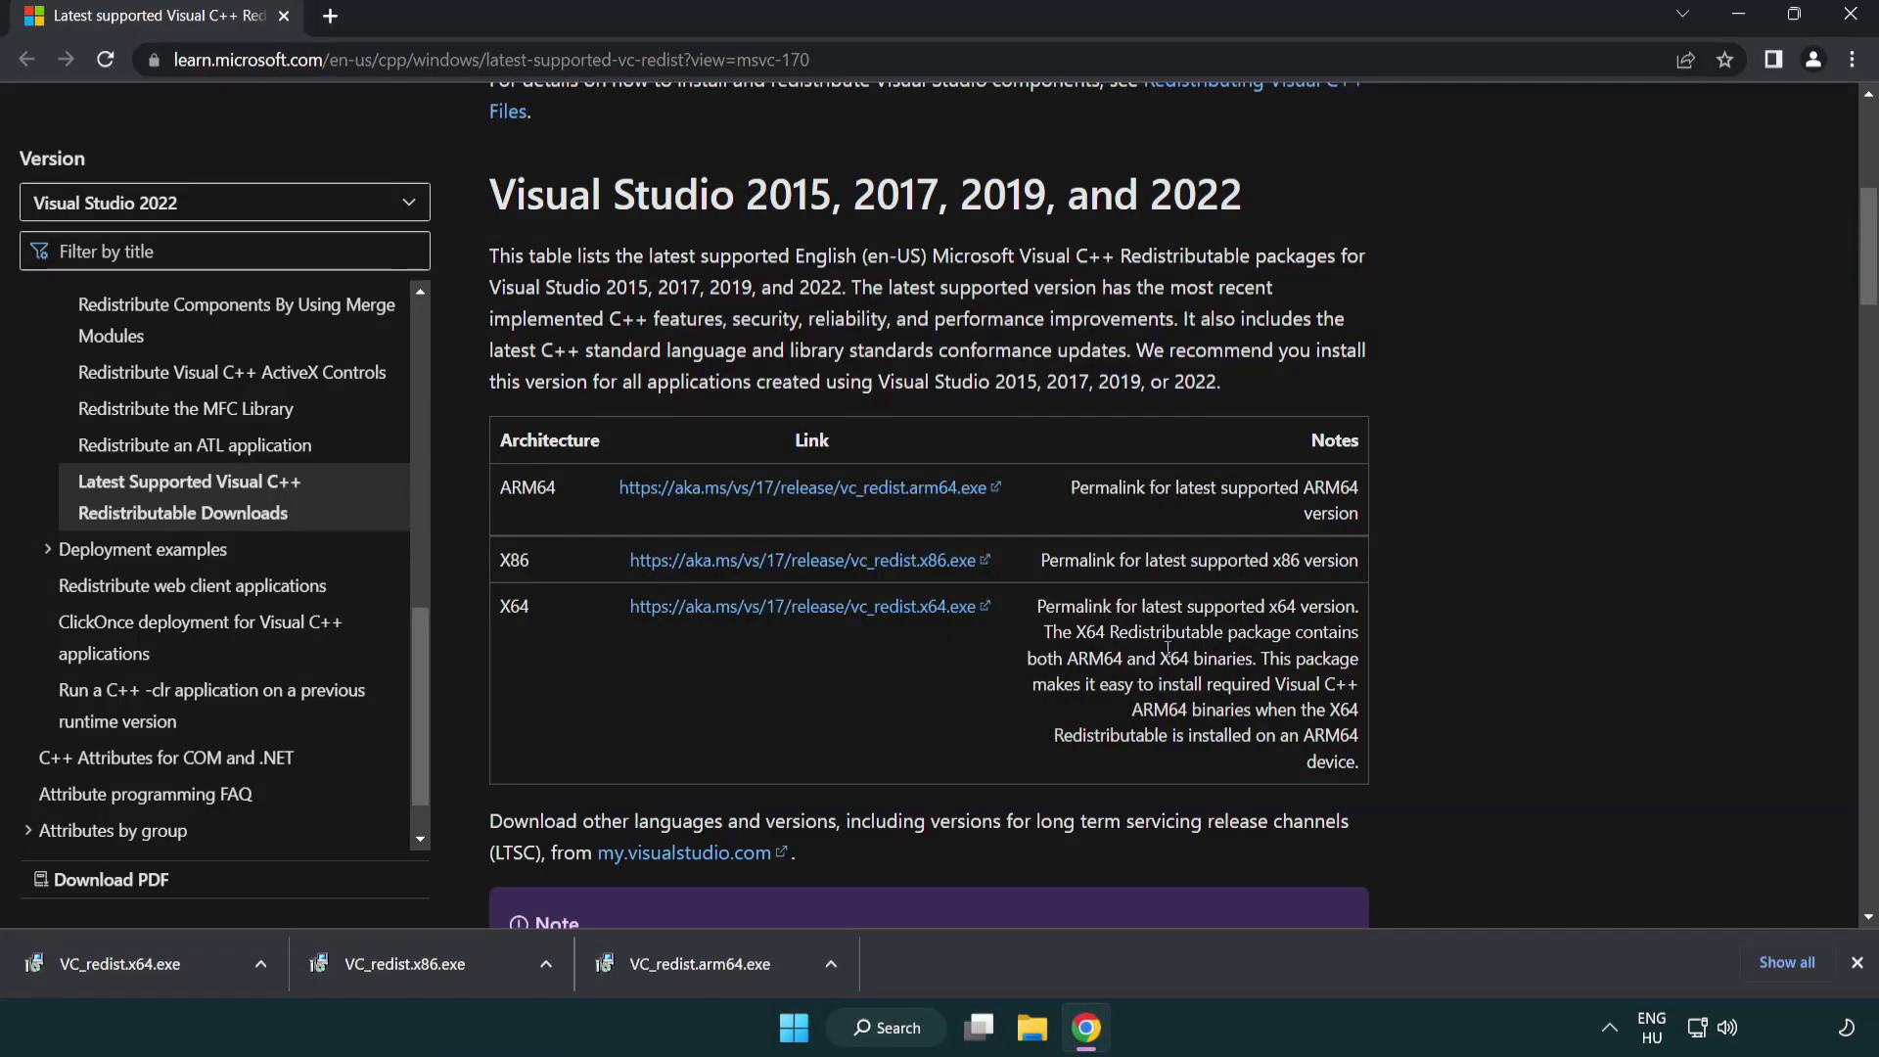
pyautogui.click(140, 960)
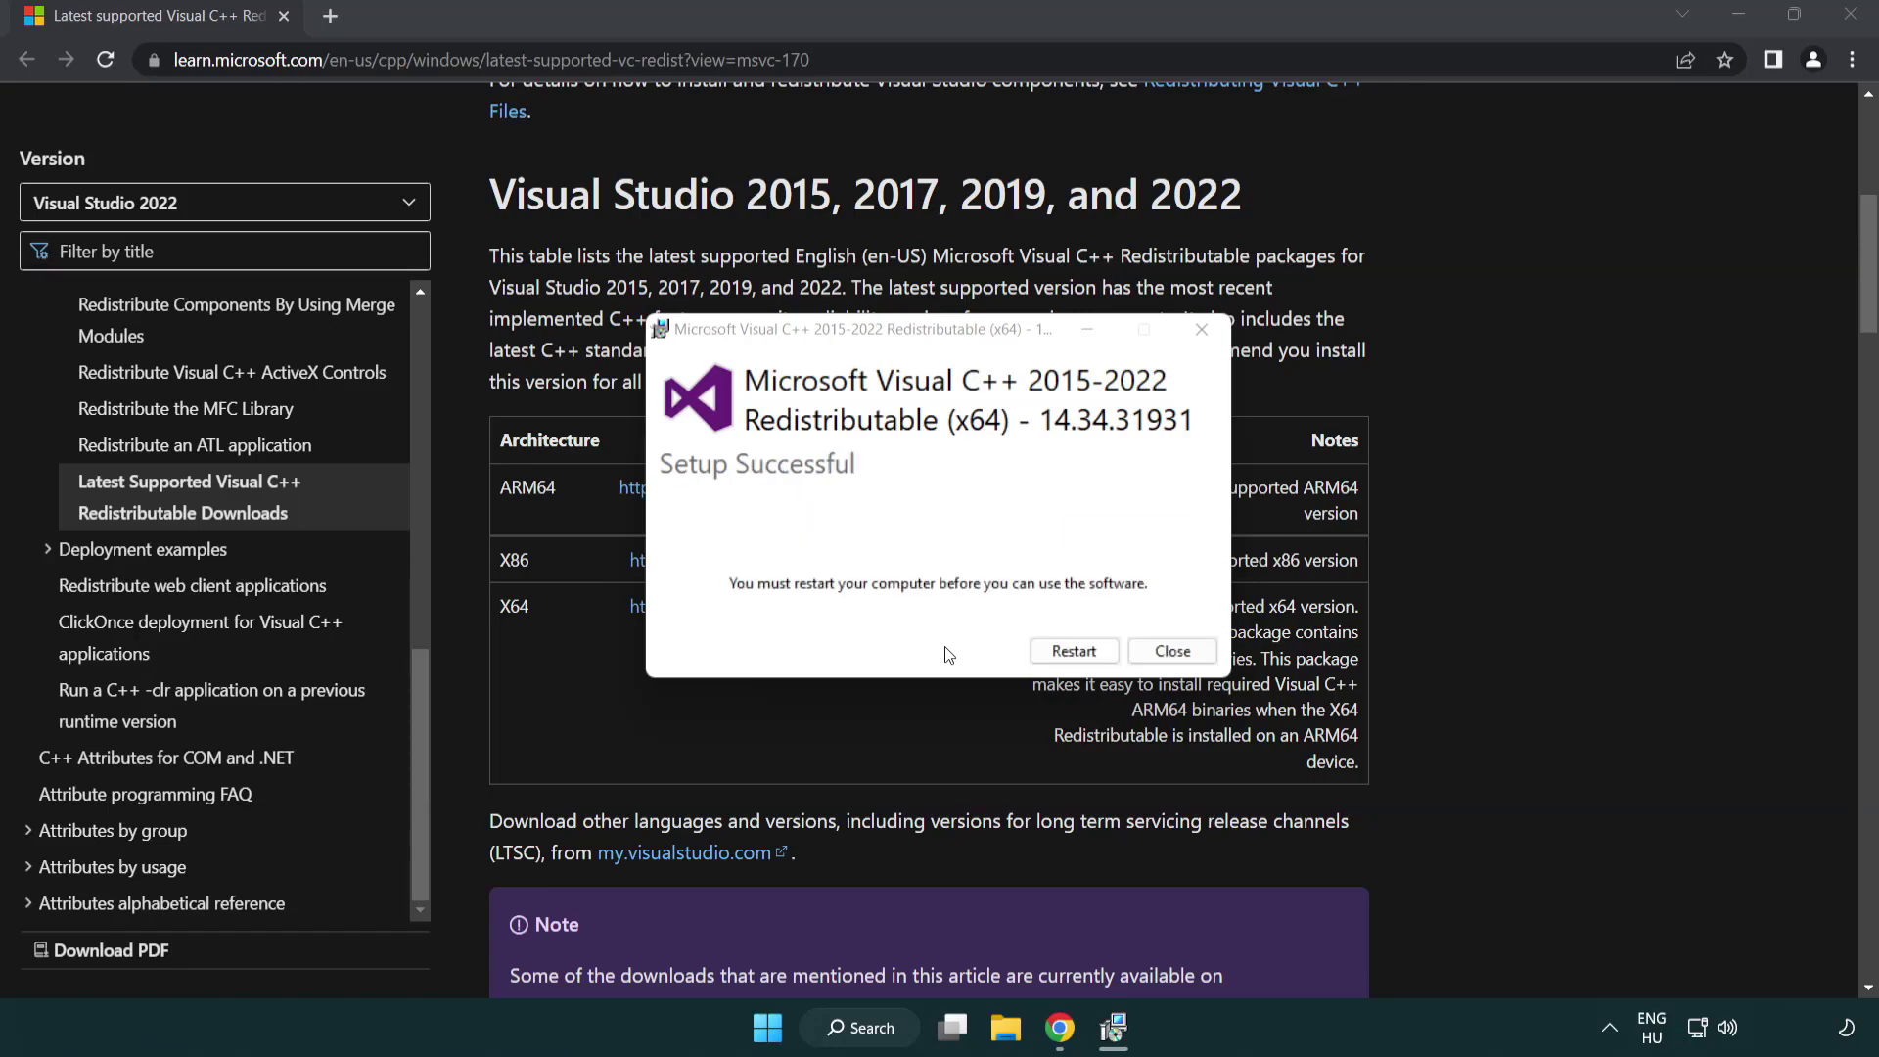
pyautogui.click(1190, 653)
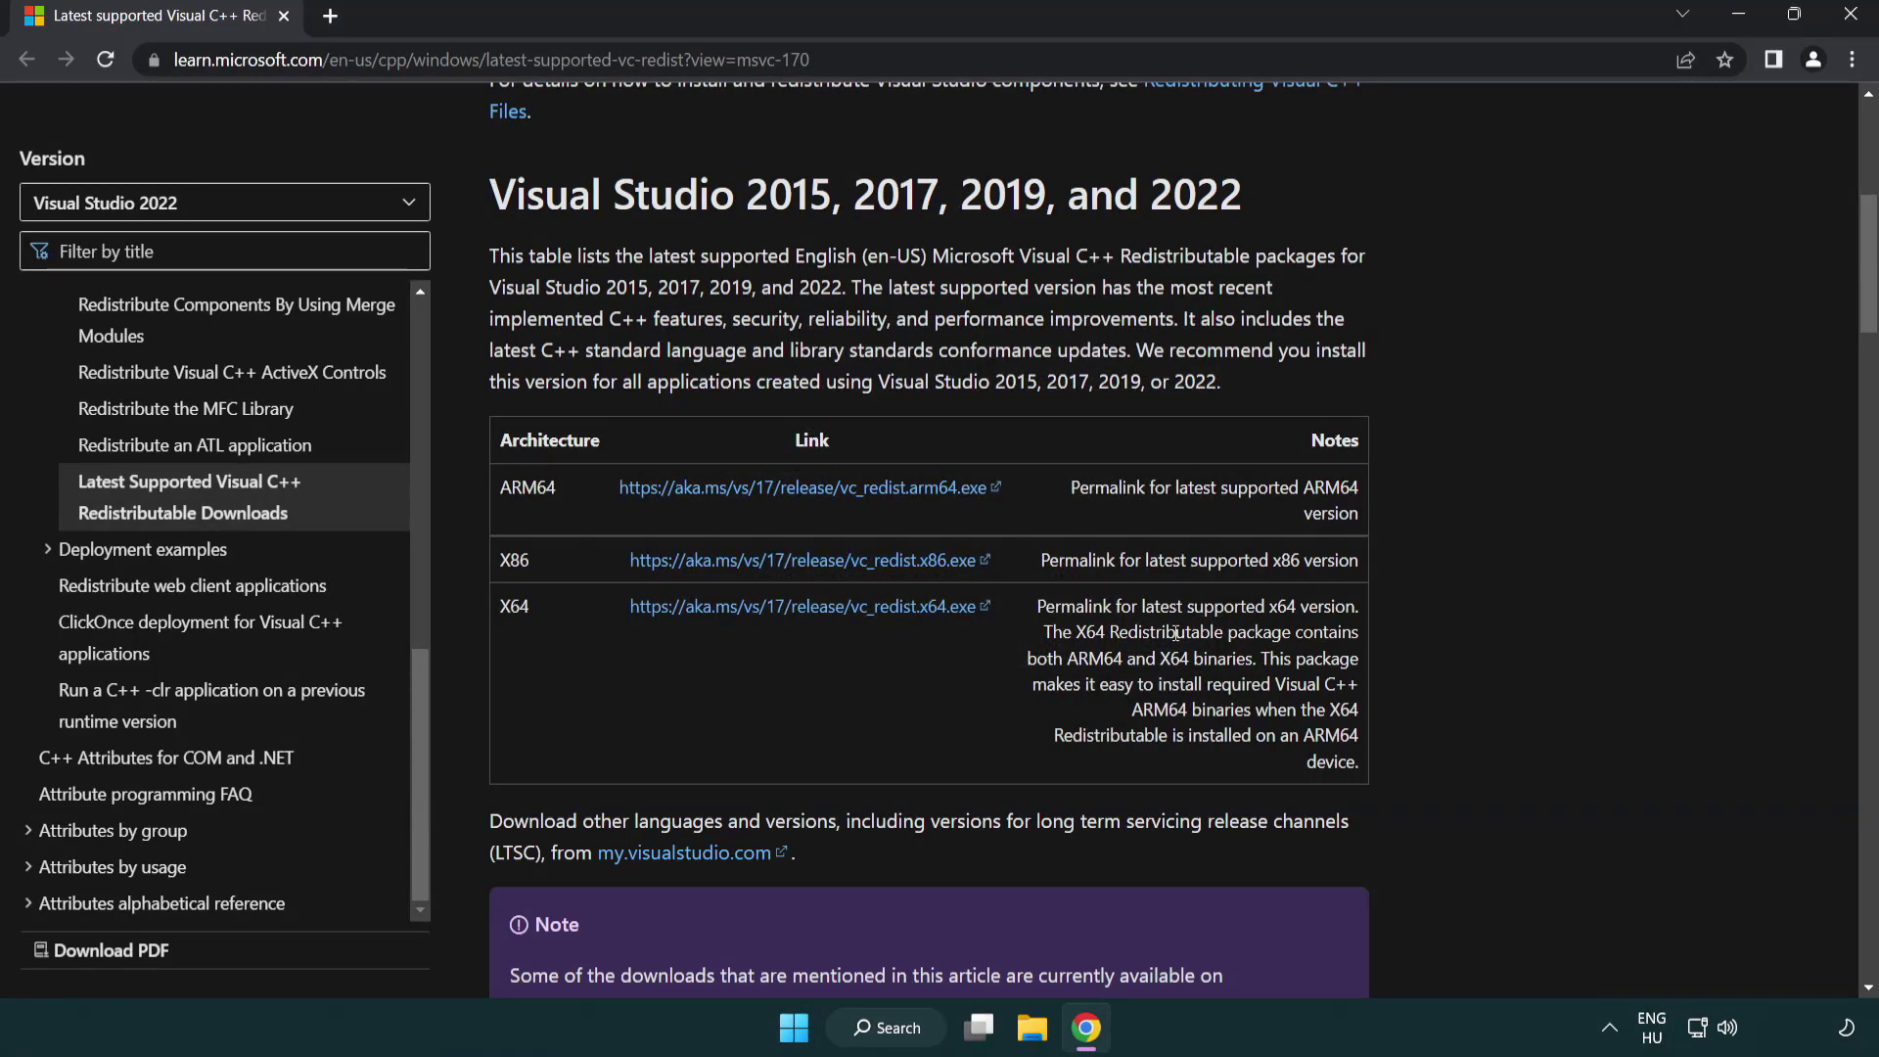
# Step: Close Chrome, search for cmd, and open the Command Prompt result's context menu
pyautogui.click(1850, 17)
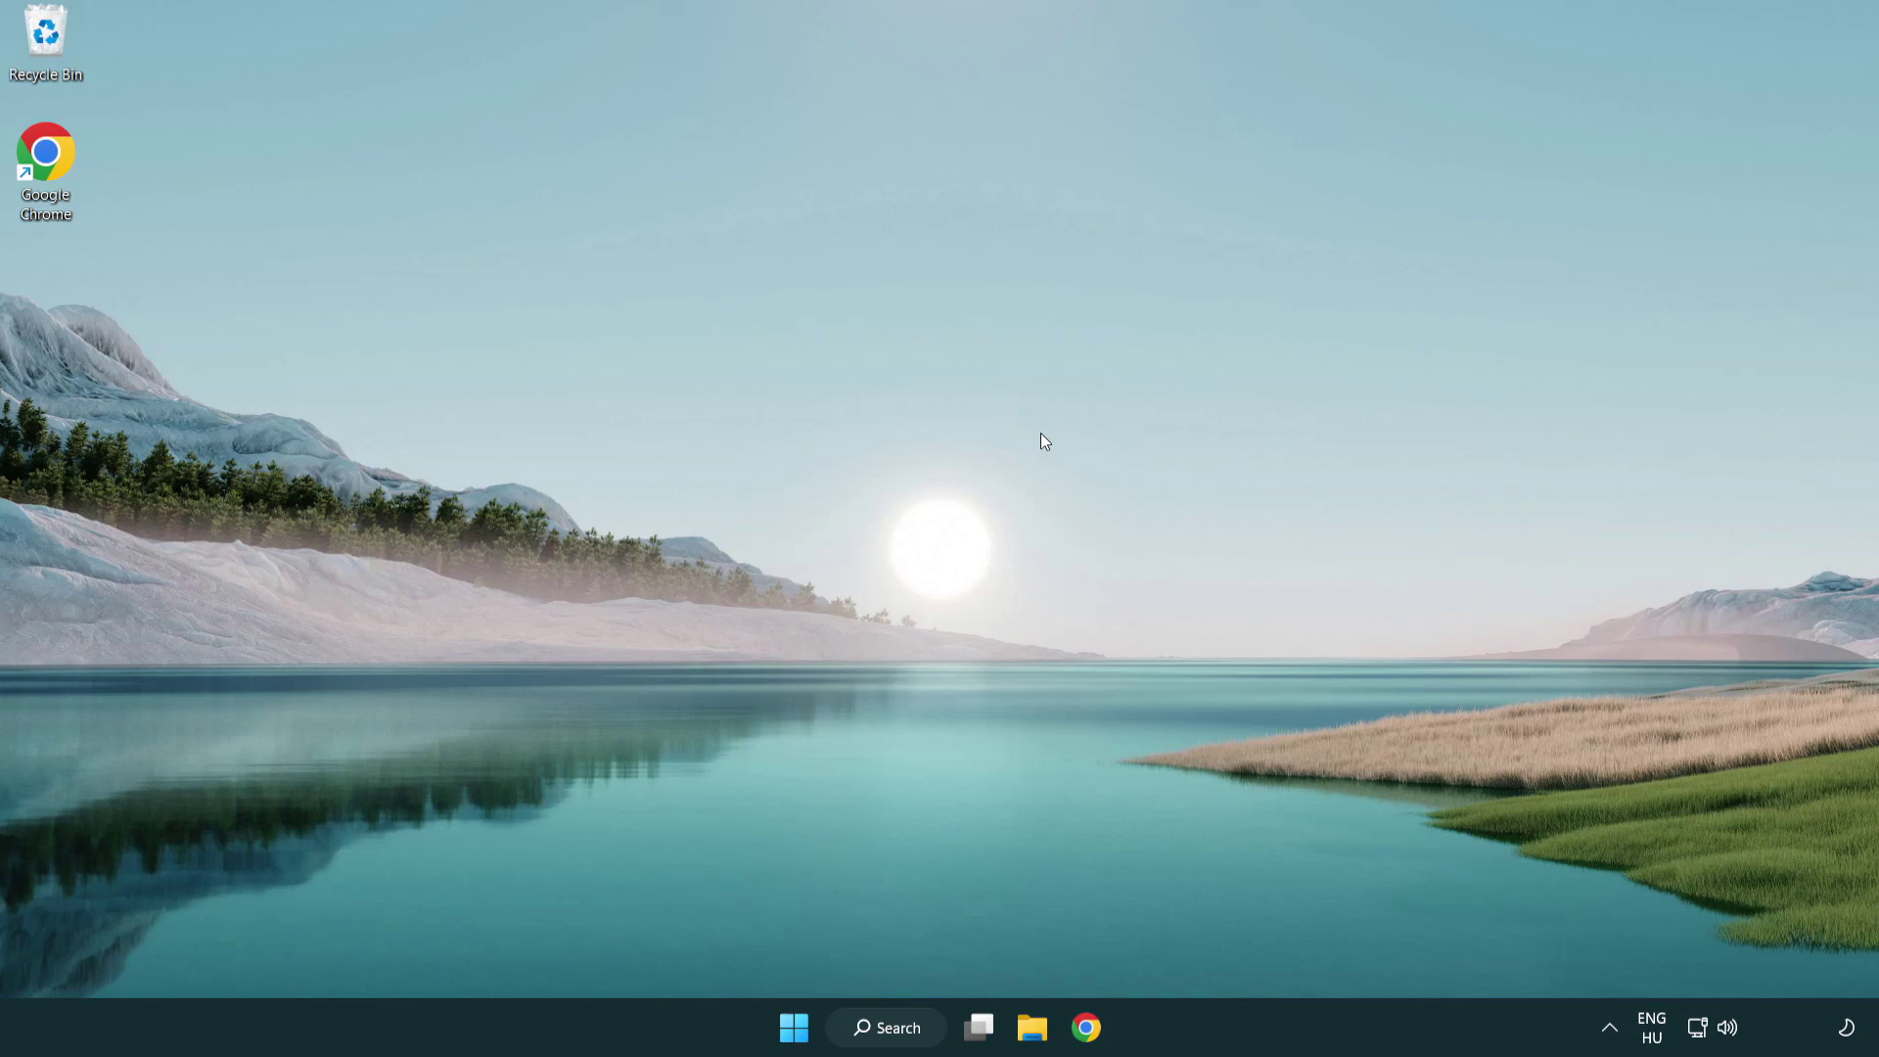
pyautogui.click(879, 1028)
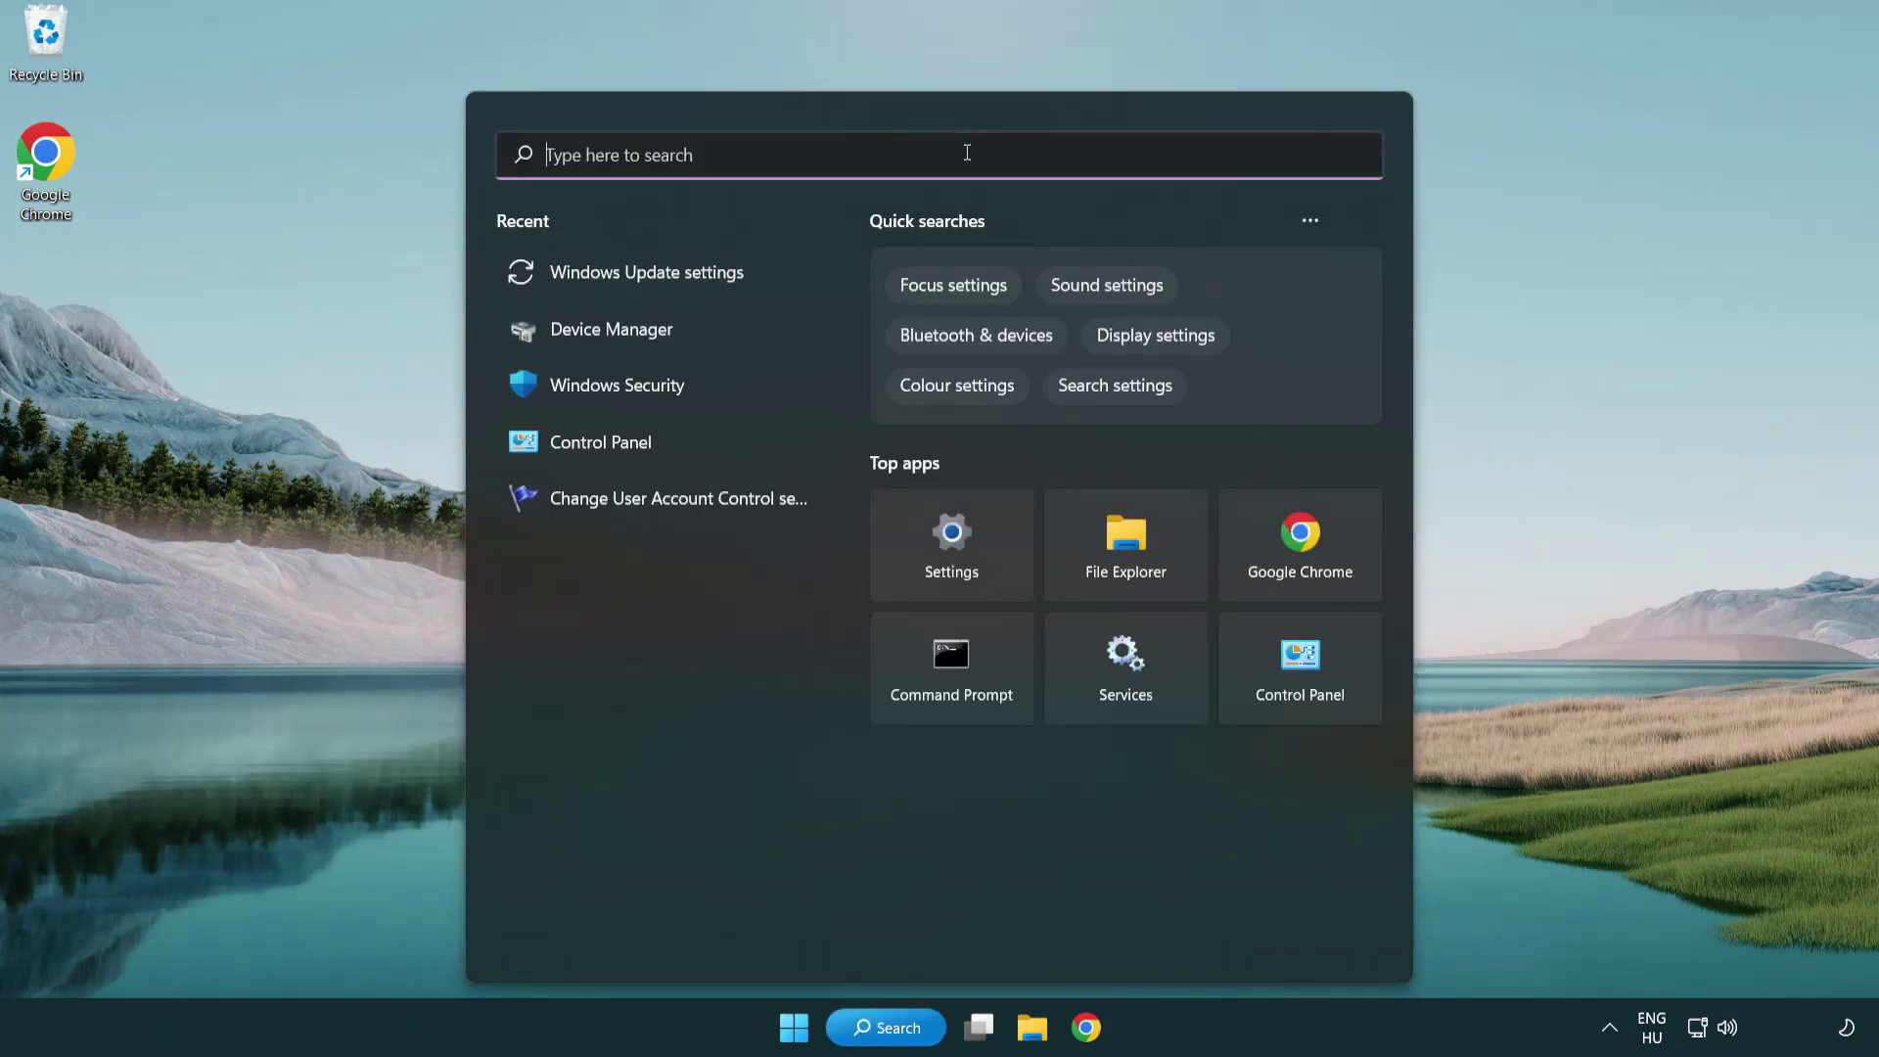
pyautogui.write('cmd')
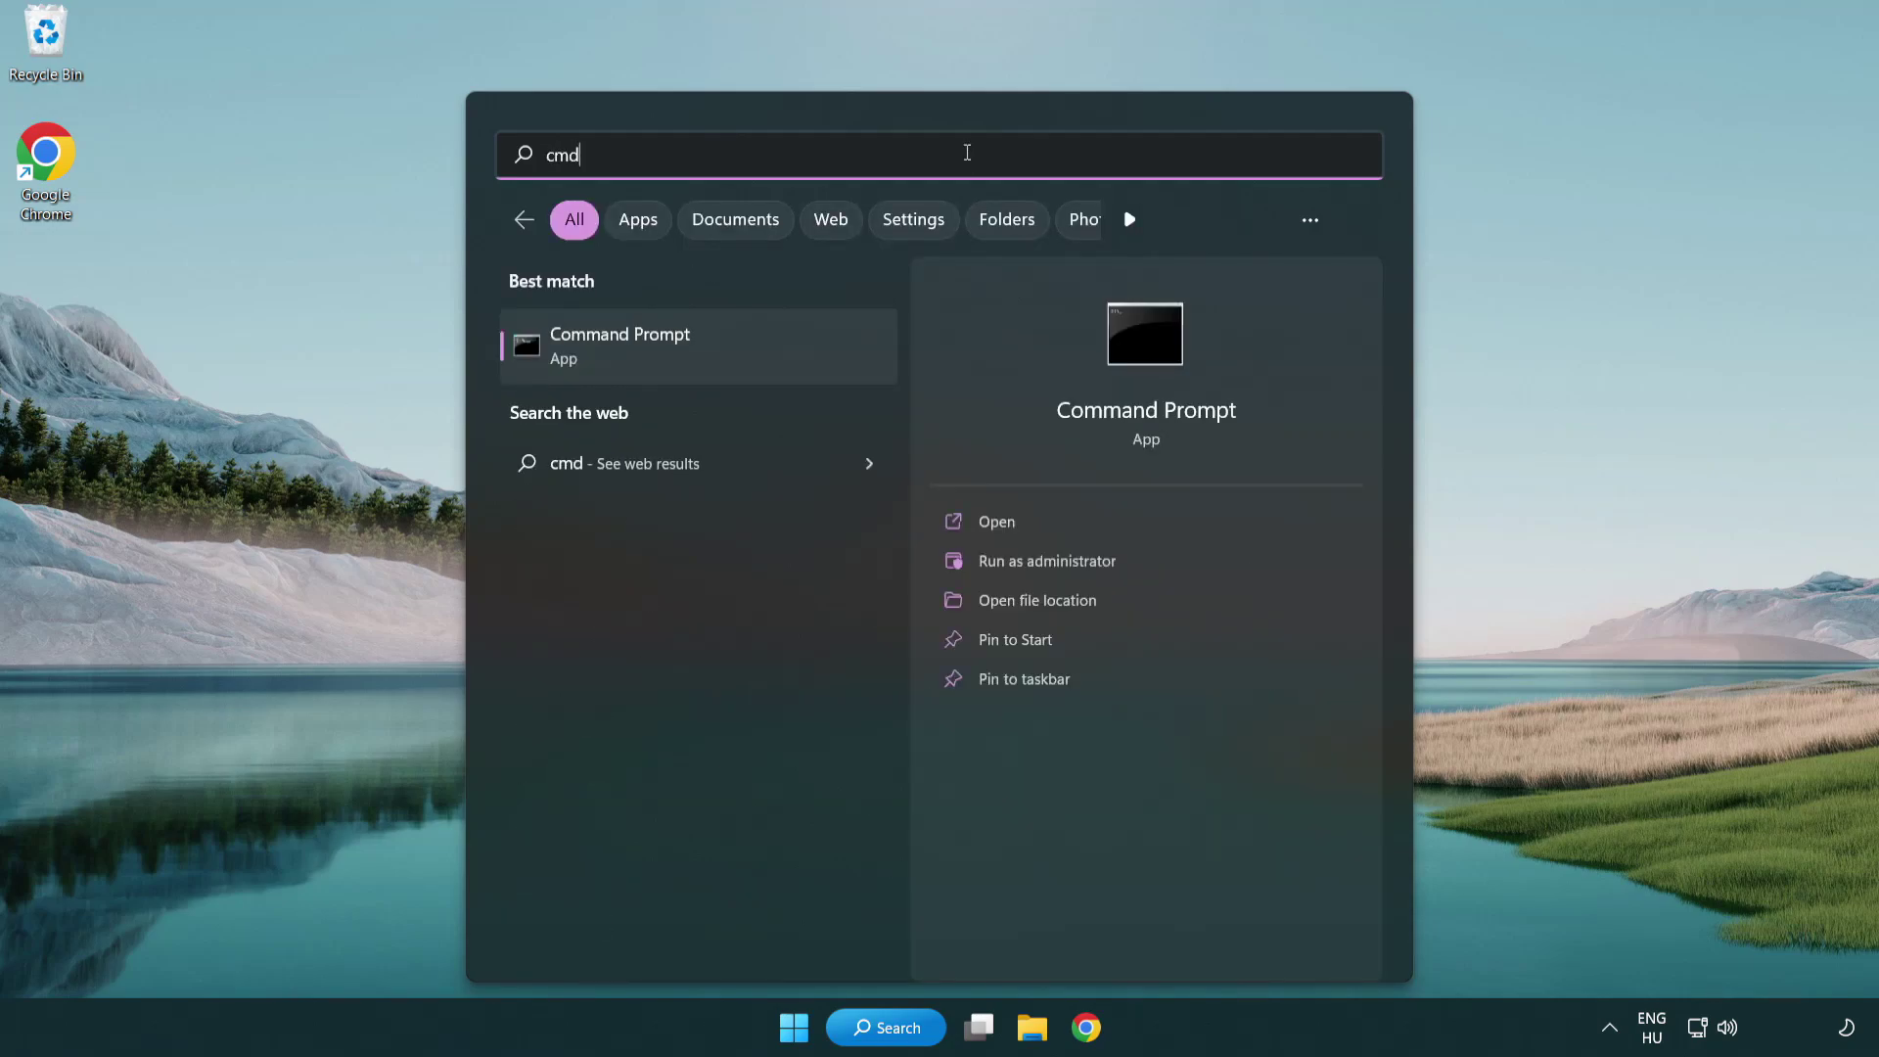
pyautogui.rightClick(720, 355)
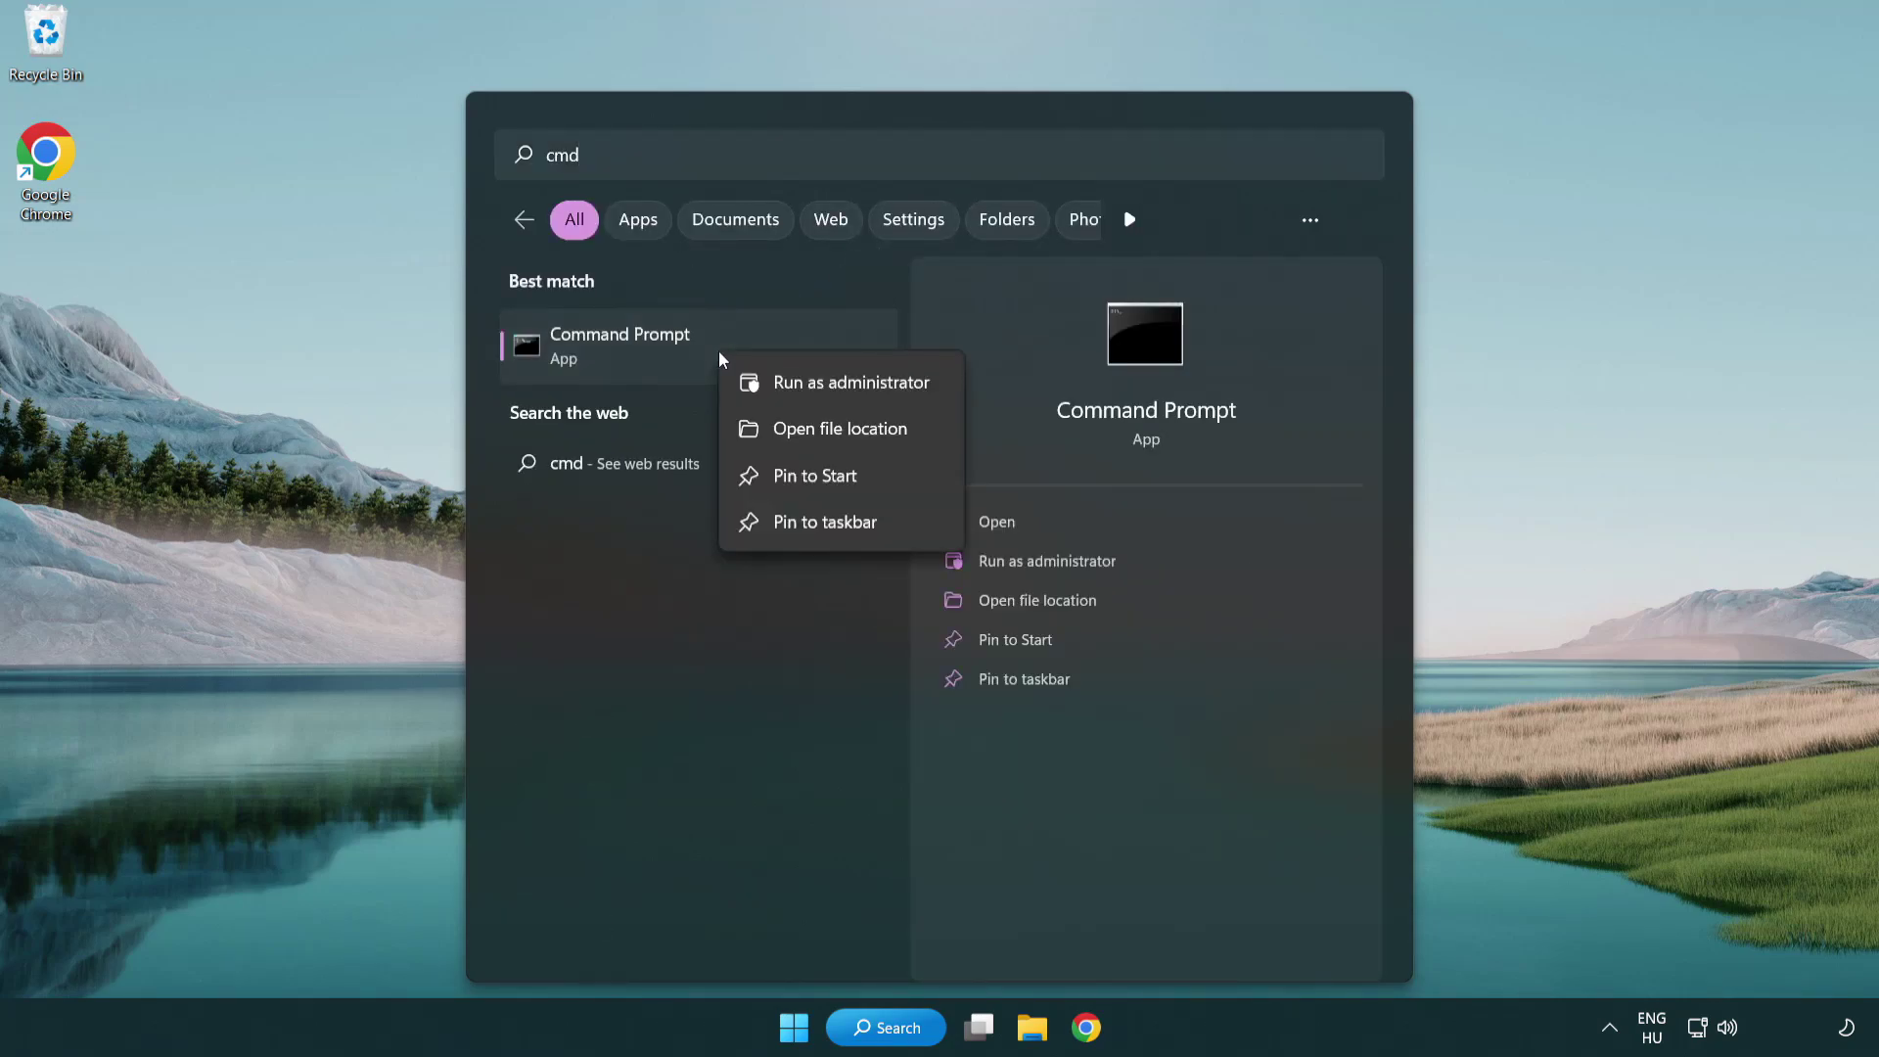
# Step: Run sfc /scannow in an administrator Command Prompt
pyautogui.click(850, 385)
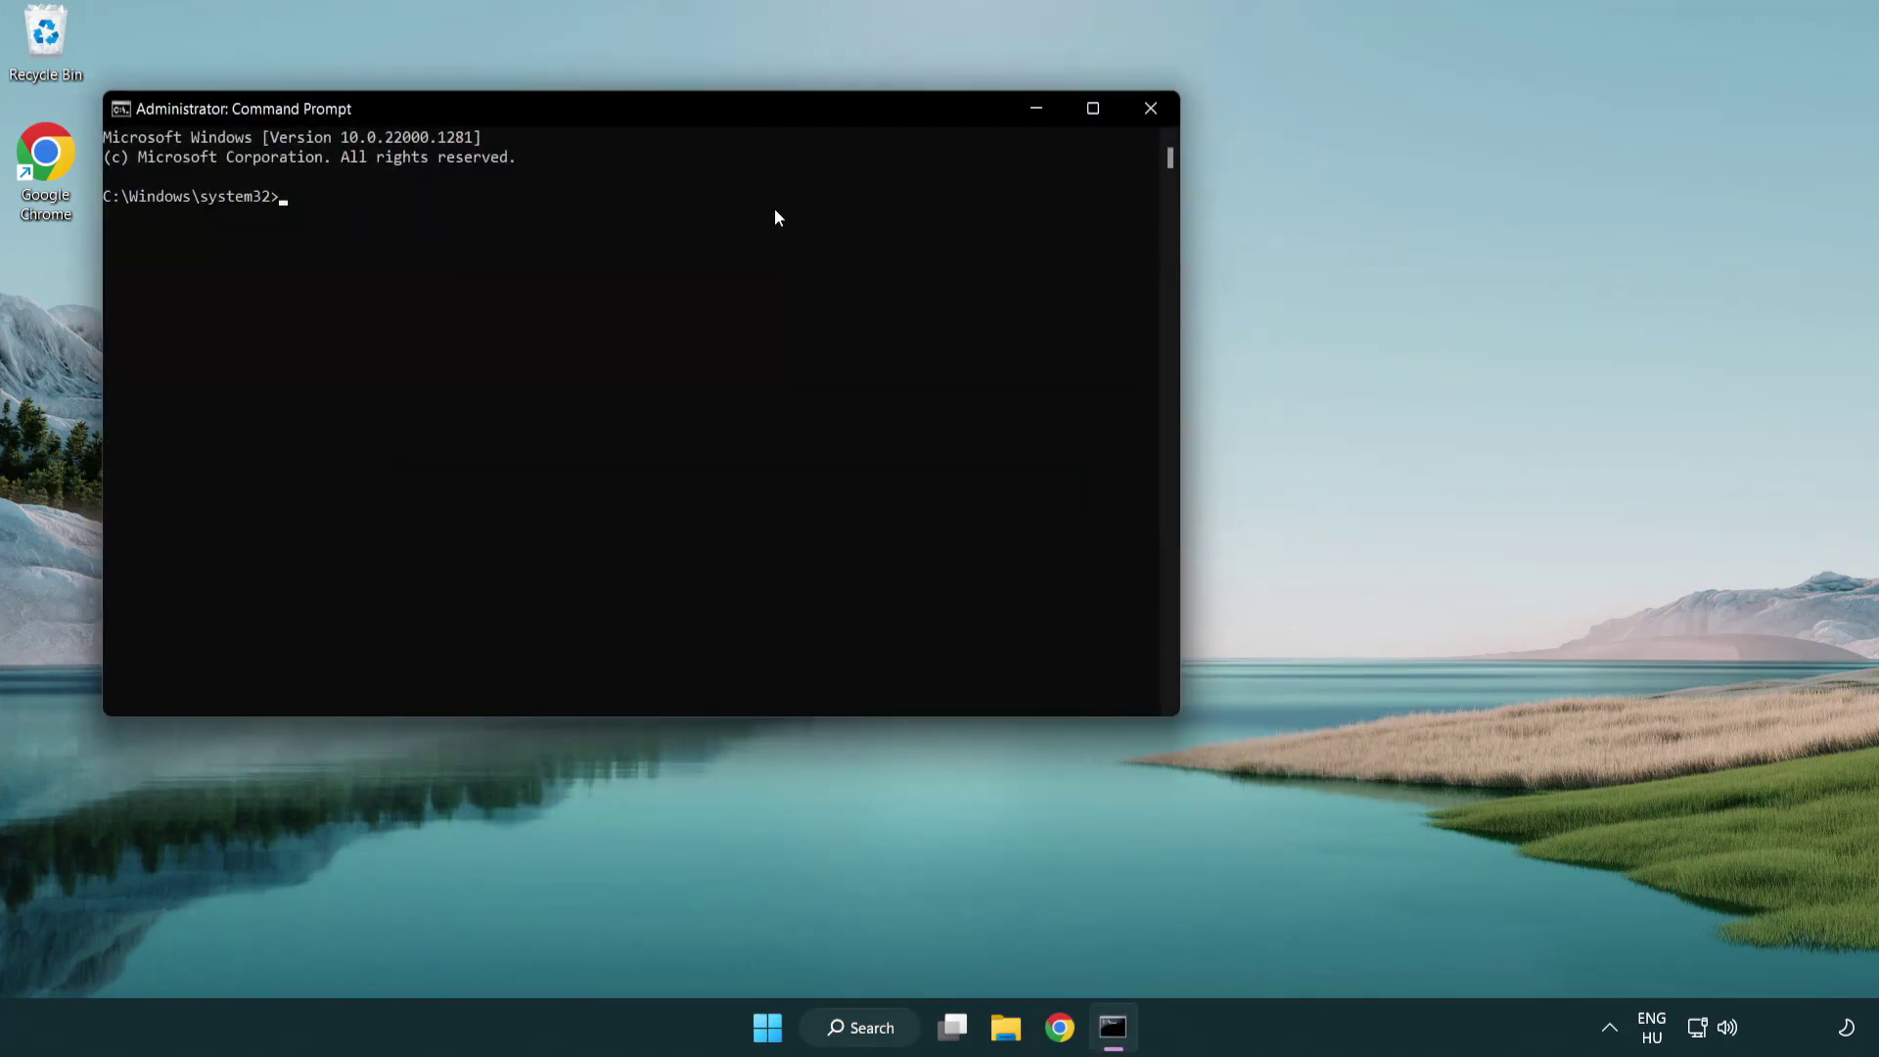
pyautogui.moveTo(670, 111); pyautogui.dragTo(946, 193)
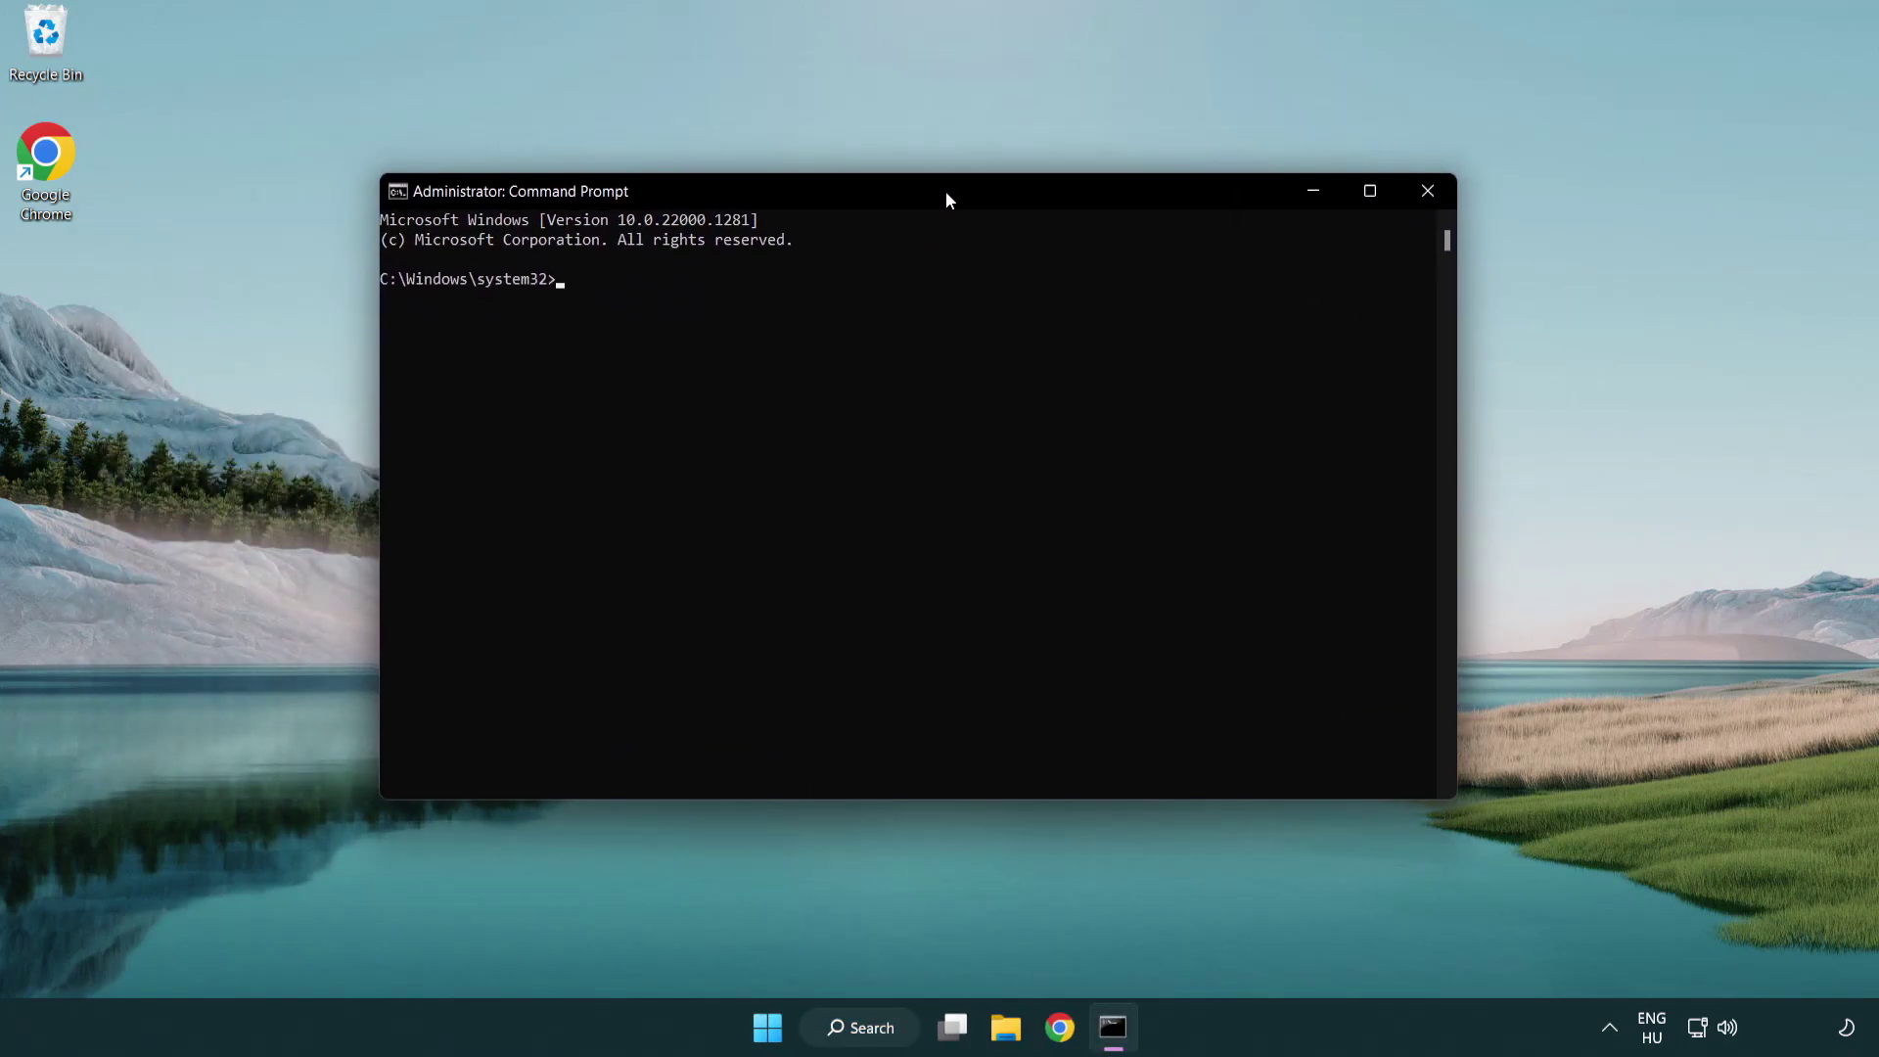
pyautogui.write('sfc /')
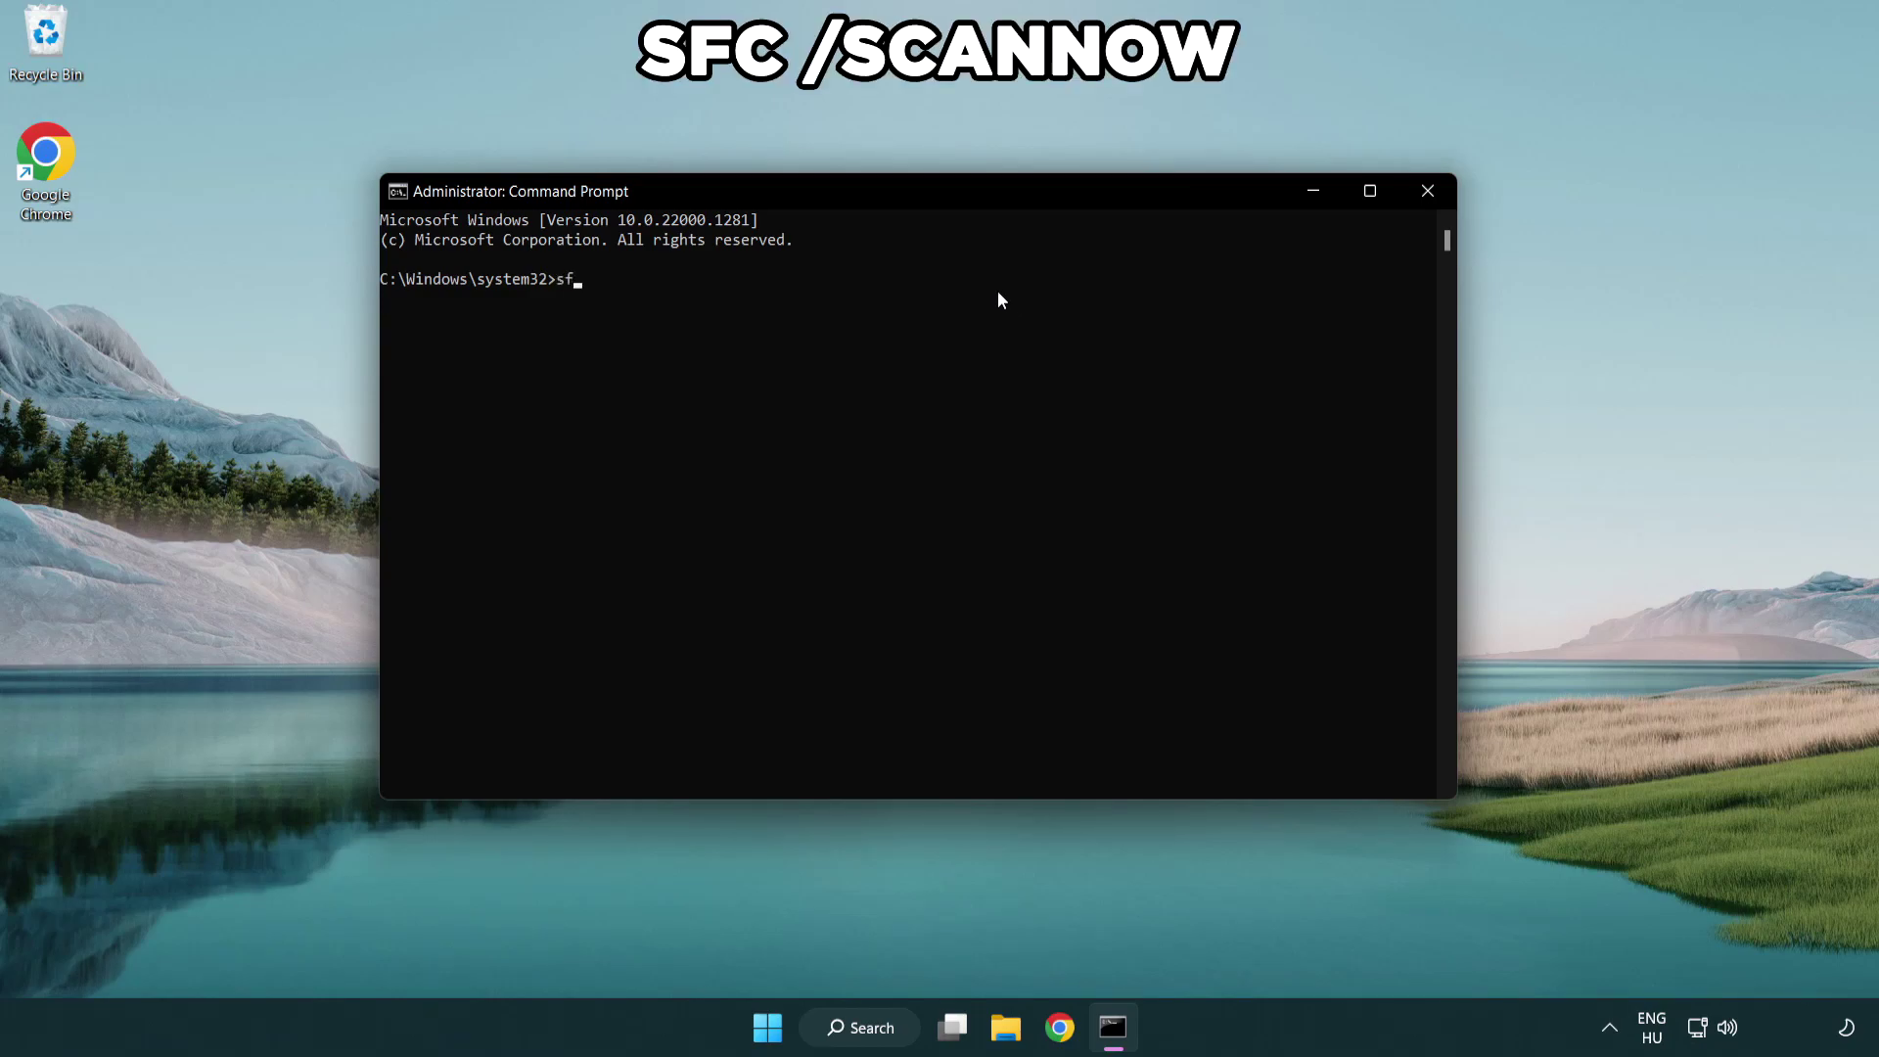
pyautogui.write('scannow')
pyautogui.press('Return')
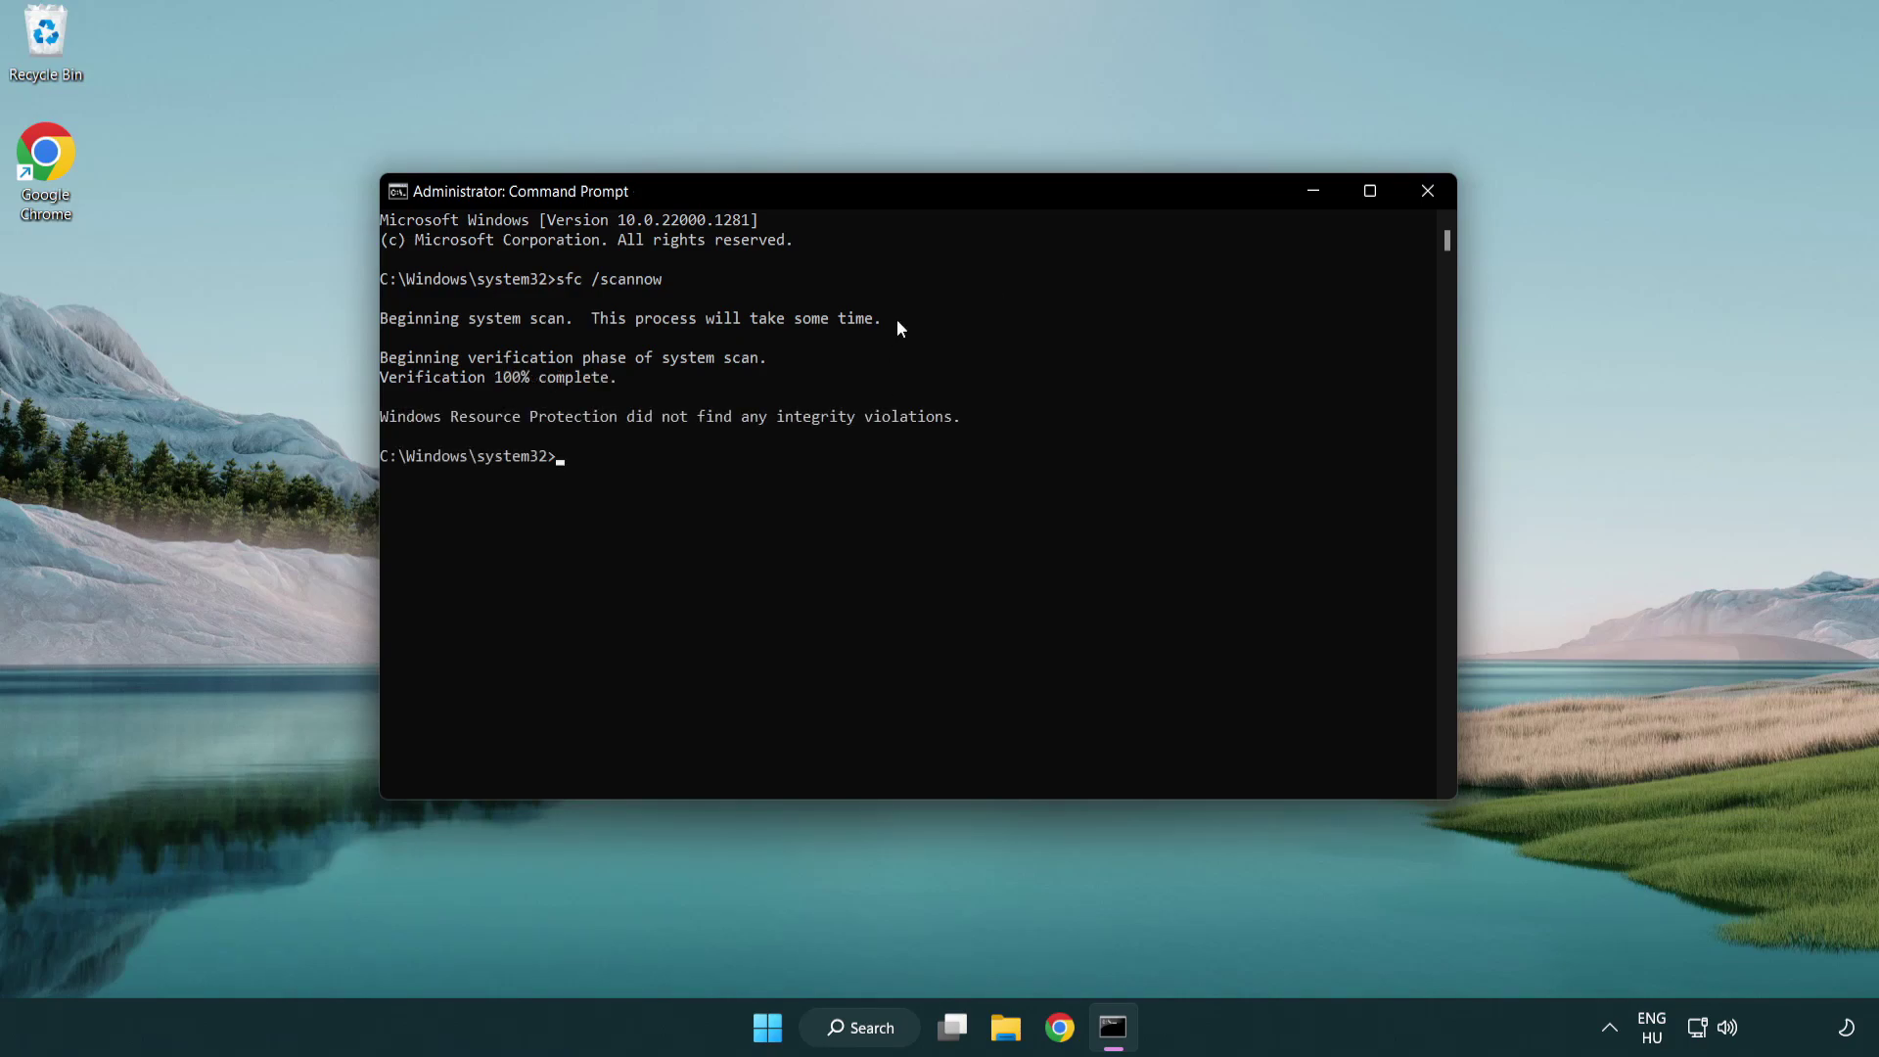
# Step: Close Command Prompt and show the Start menu's power options
pyautogui.click(1428, 192)
pyautogui.click(781, 1039)
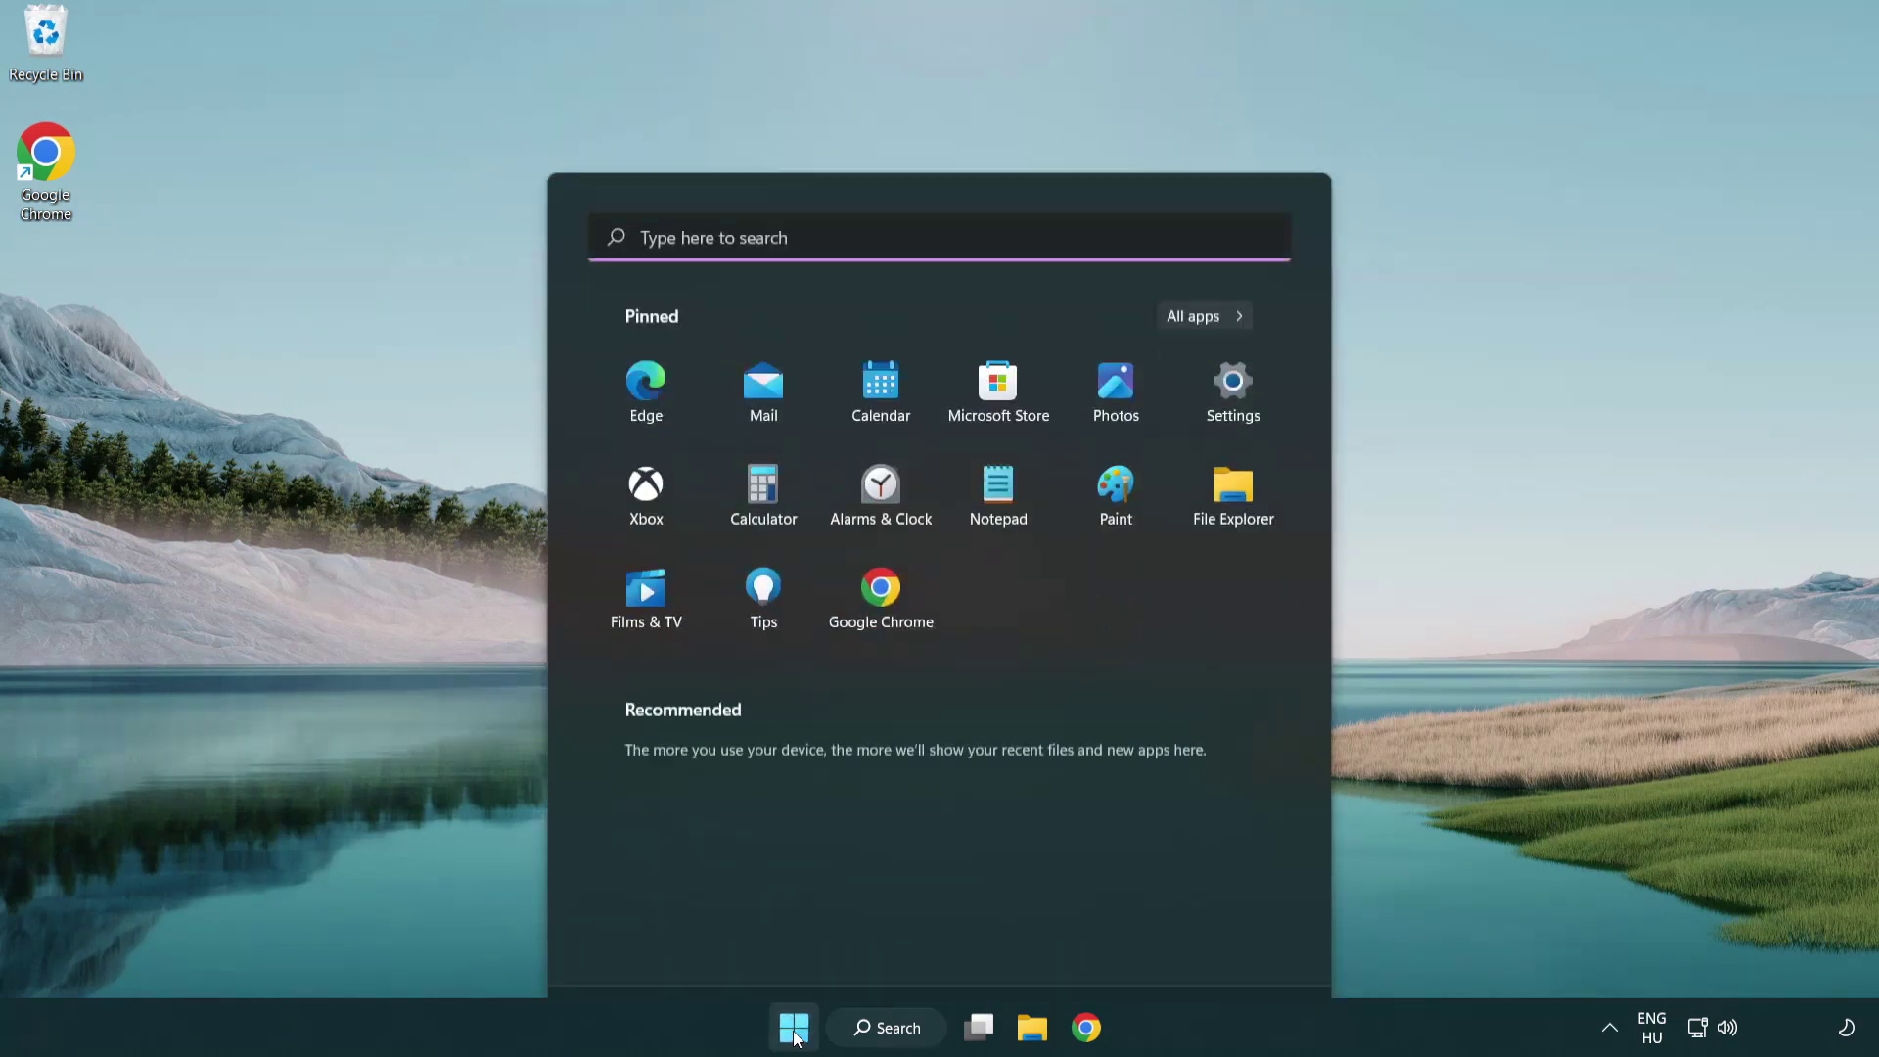
pyautogui.click(1252, 940)
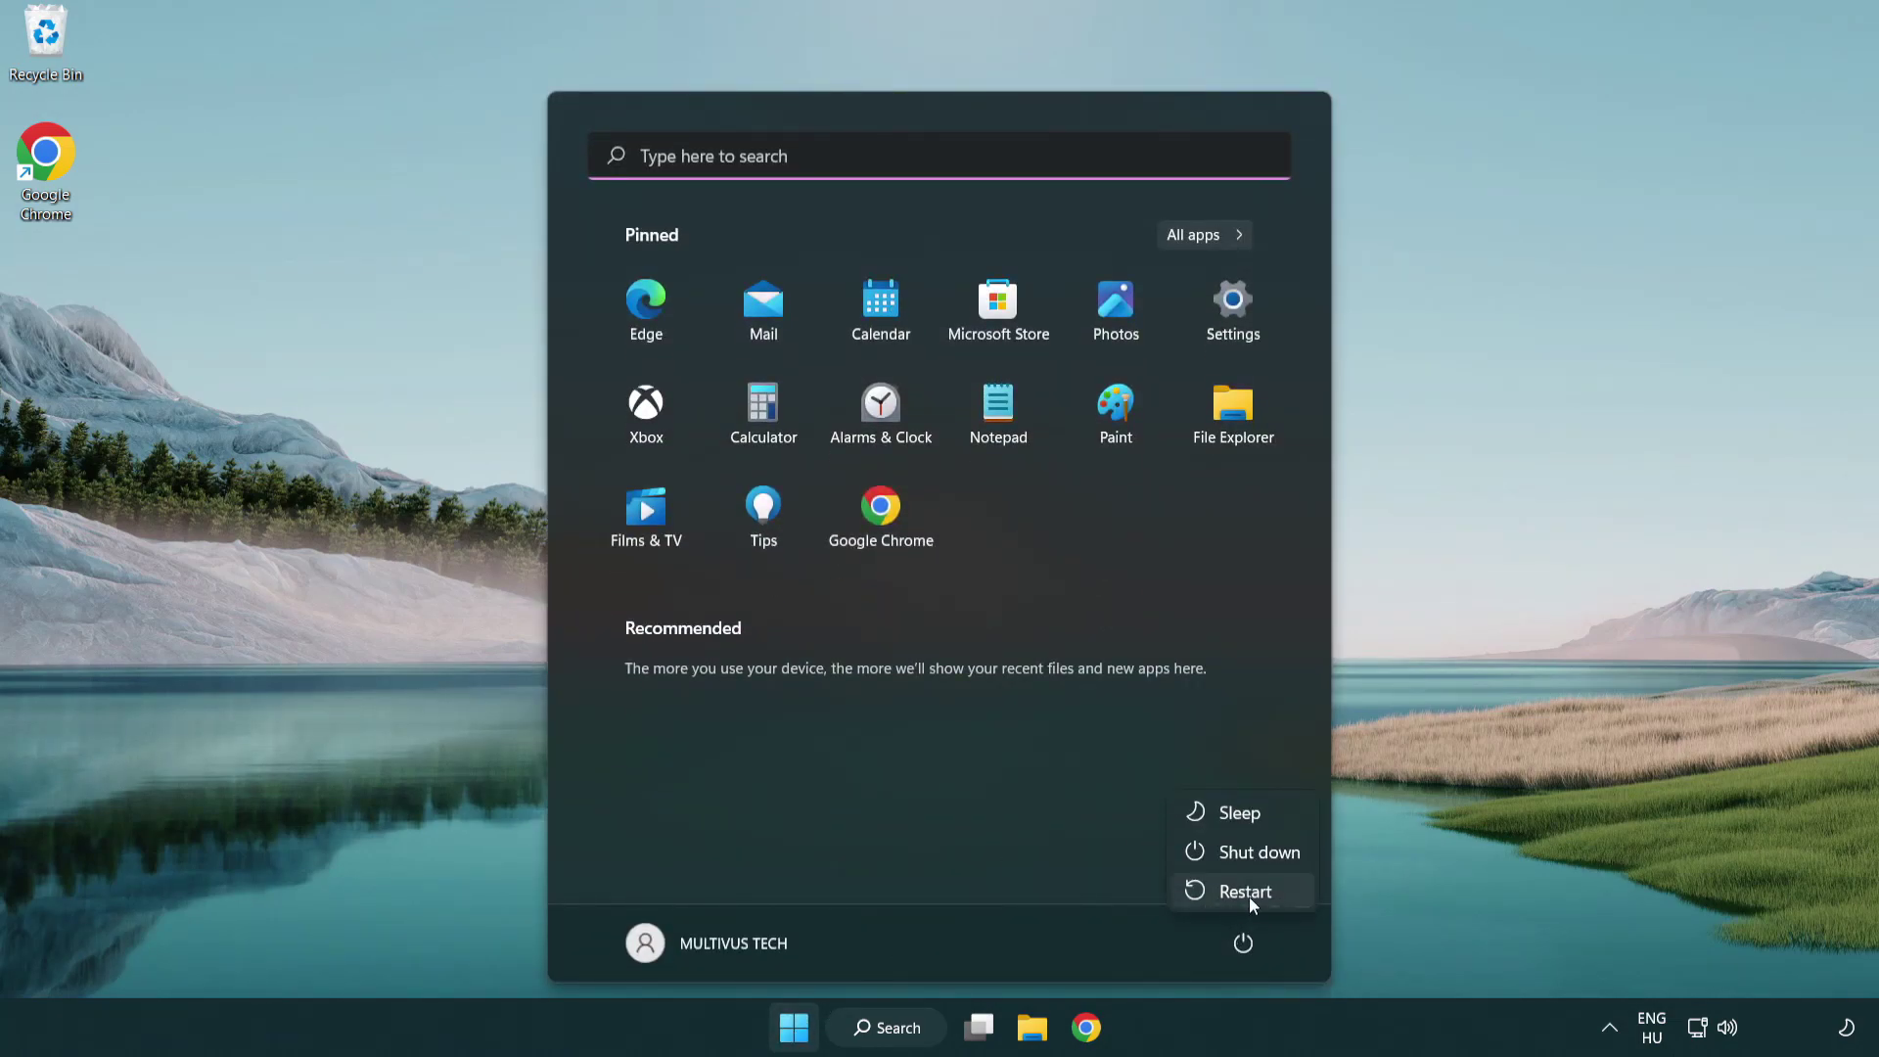